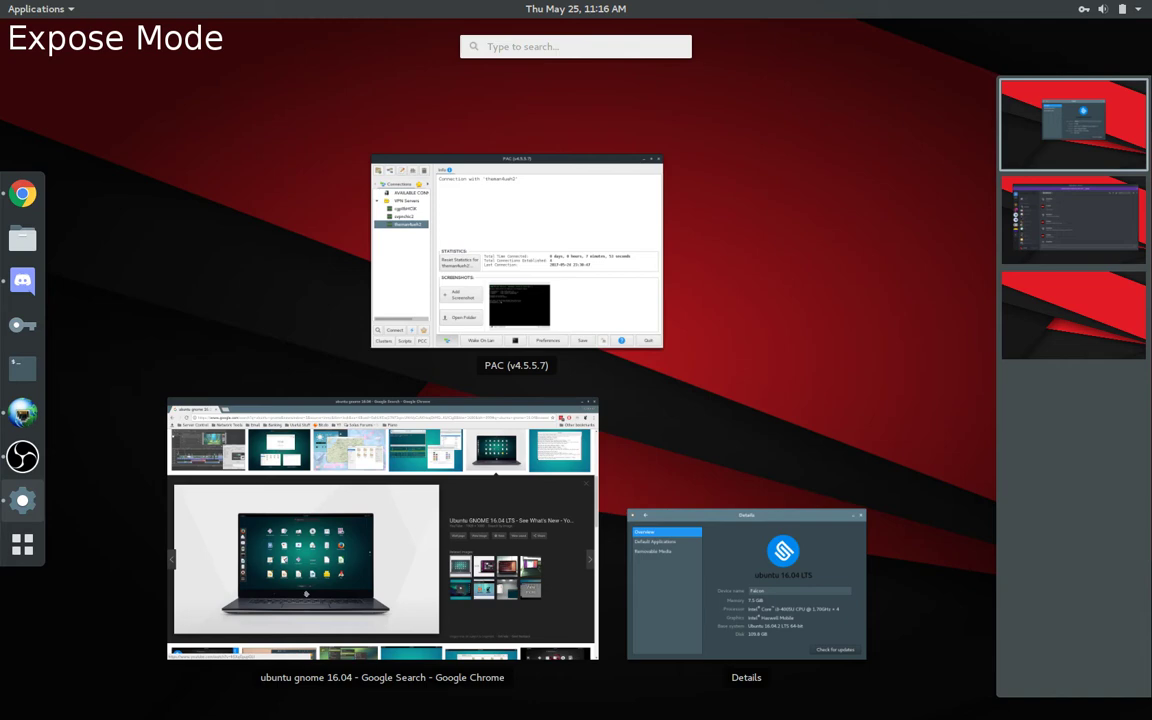
- Leave the Activities overview with the Super key to get back to the desktop
{"action": "key", "text": "super"}
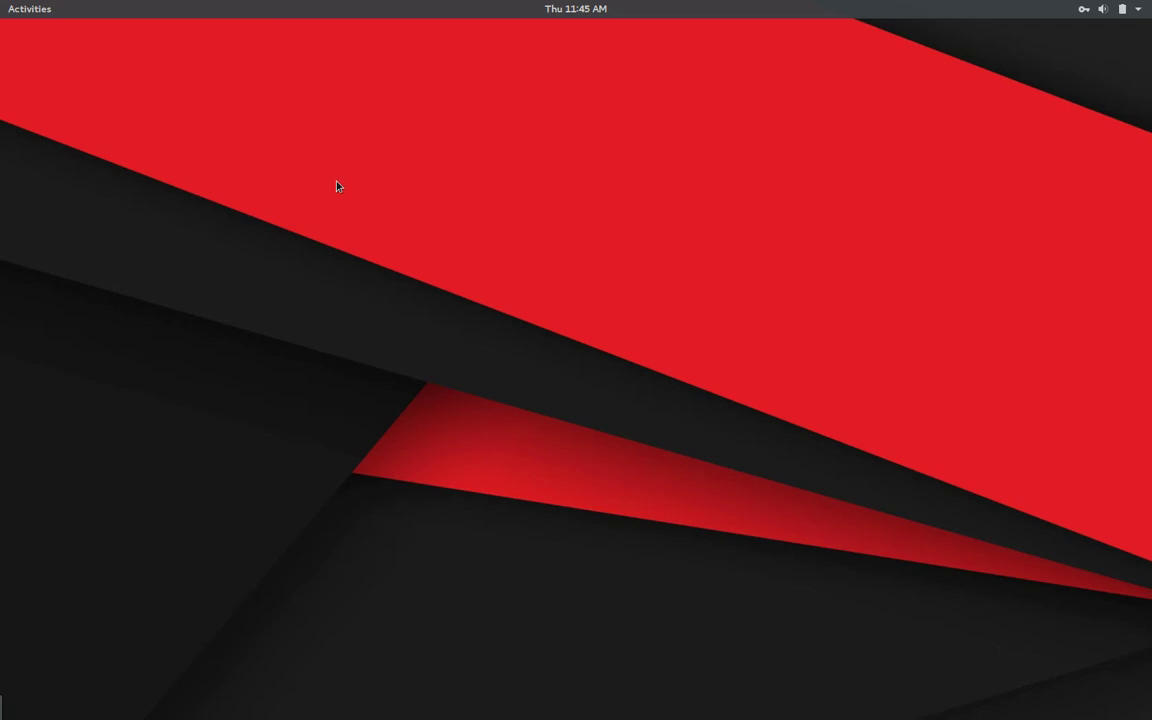
- Bring the PAC window forward from the overview, then maximize and restore it by double-clicking its title bar
{"action": "left_click", "coordinate": [30, 8]}
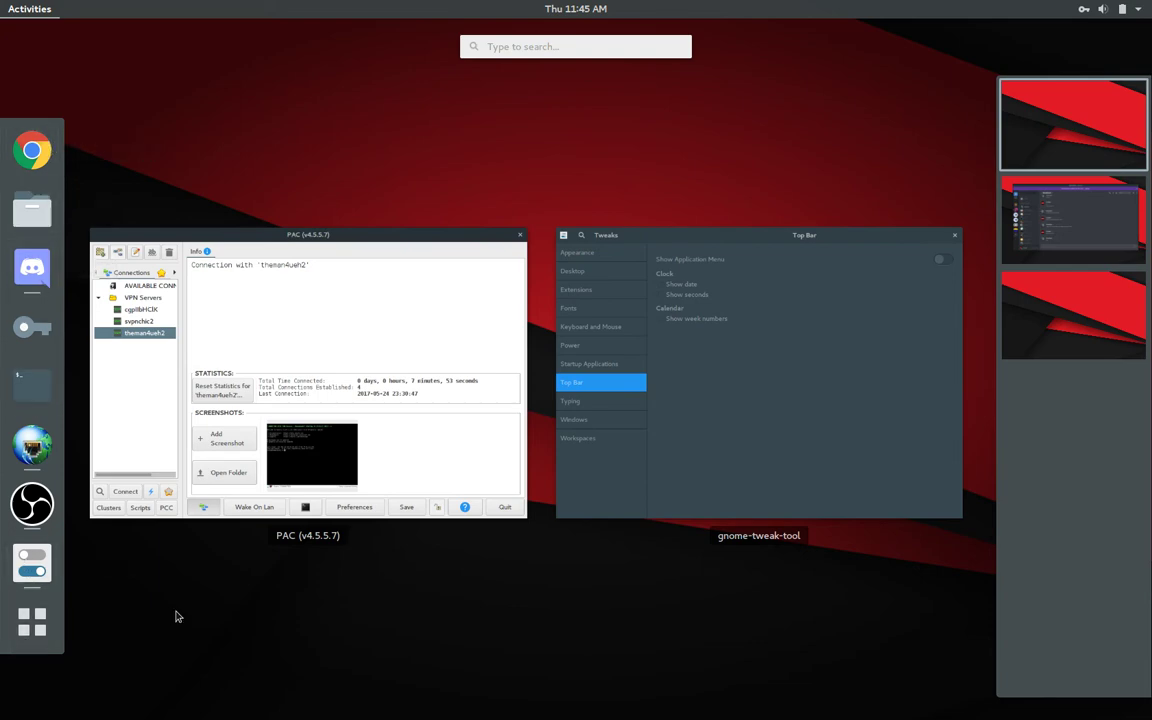
{"action": "key", "text": "super"}
{"action": "key", "text": "super"}
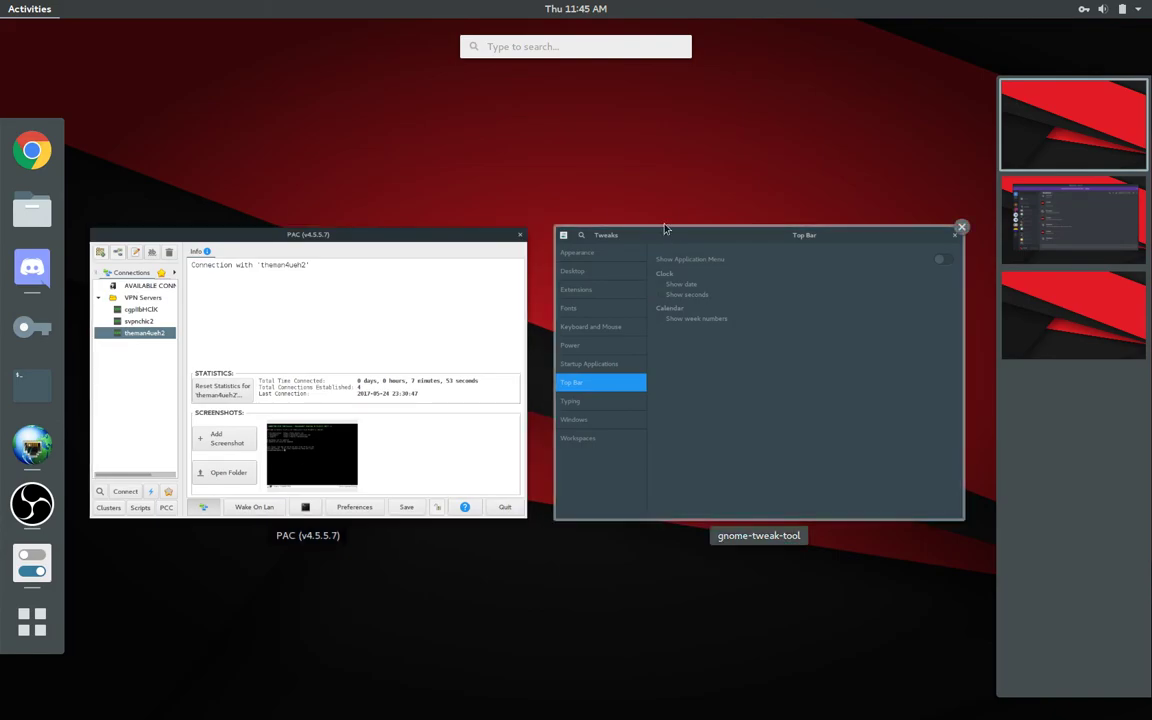
{"action": "left_click", "coordinate": [321, 365]}
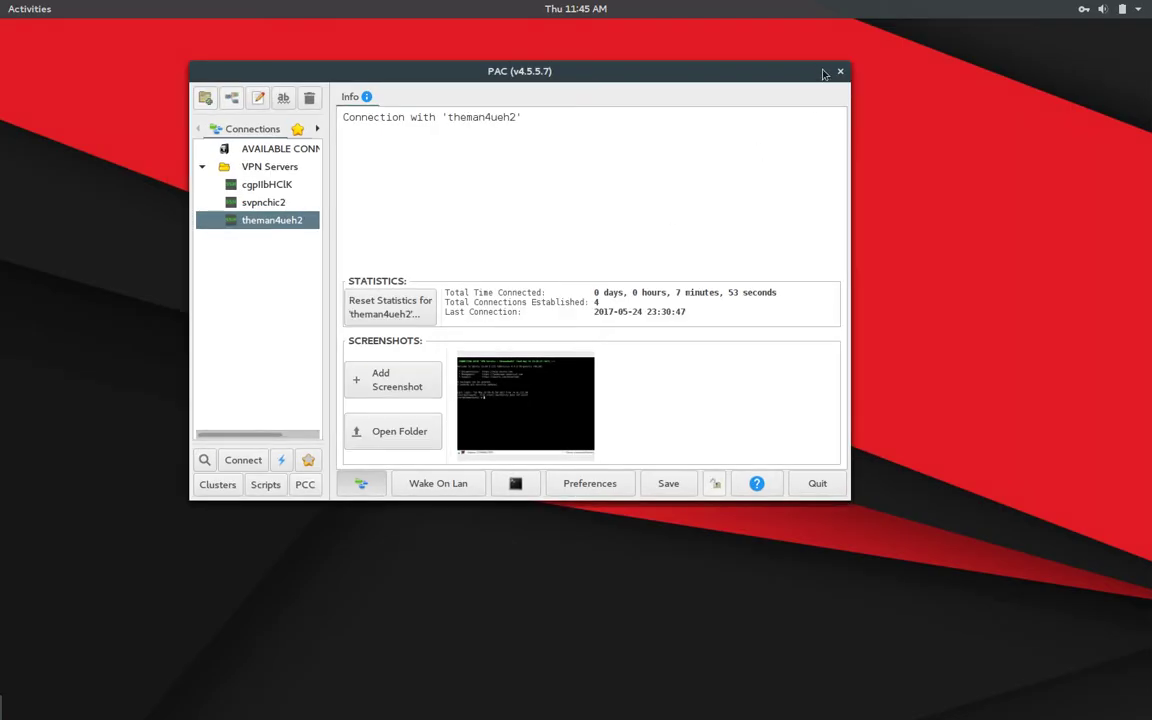
{"action": "double_click", "coordinate": [824, 74]}
{"action": "double_click", "coordinate": [820, 36]}
- Minimize the PAC window from its window menu, restore it from the overview, and minimize it again
{"action": "right_click", "coordinate": [826, 78]}
{"action": "left_click", "coordinate": [836, 102]}
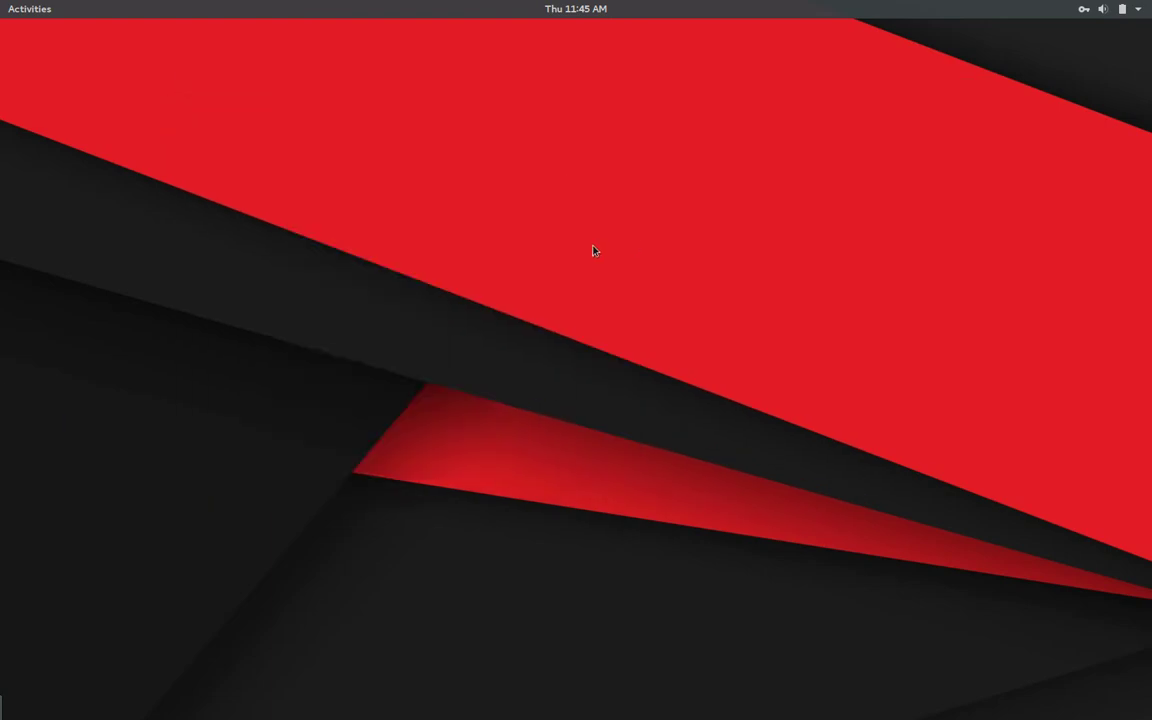
{"action": "mouse_move", "coordinate": [2, 14]}
{"action": "left_click", "coordinate": [231, 291]}
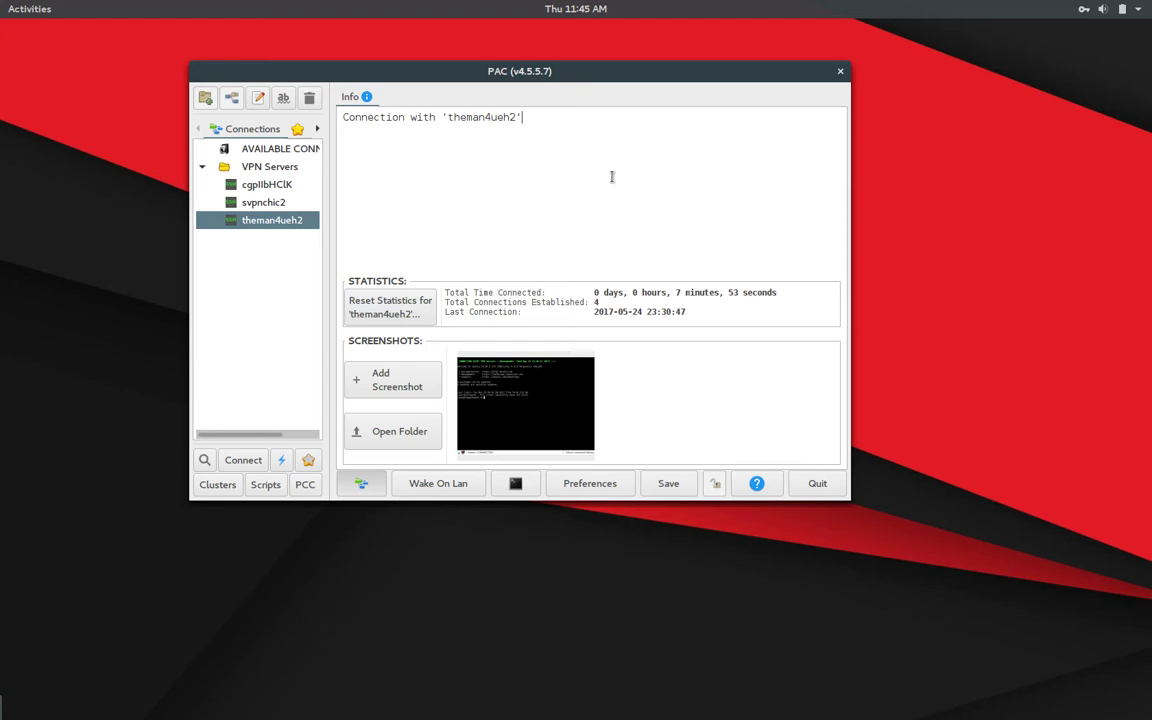
{"action": "right_click", "coordinate": [762, 75]}
{"action": "left_click", "coordinate": [803, 99]}
{"action": "mouse_move", "coordinate": [3, 6]}
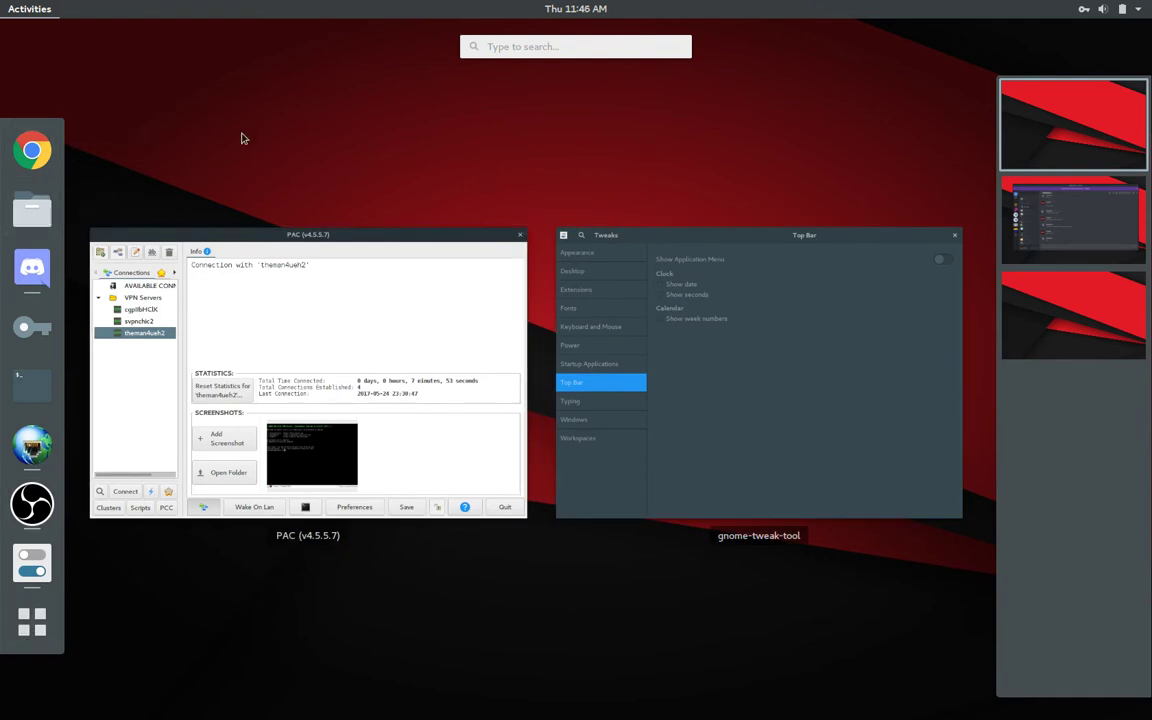
- Close the overview and open the system menu, expanding the Bluetooth, battery and user account rows
{"action": "left_click", "coordinate": [488, 95]}
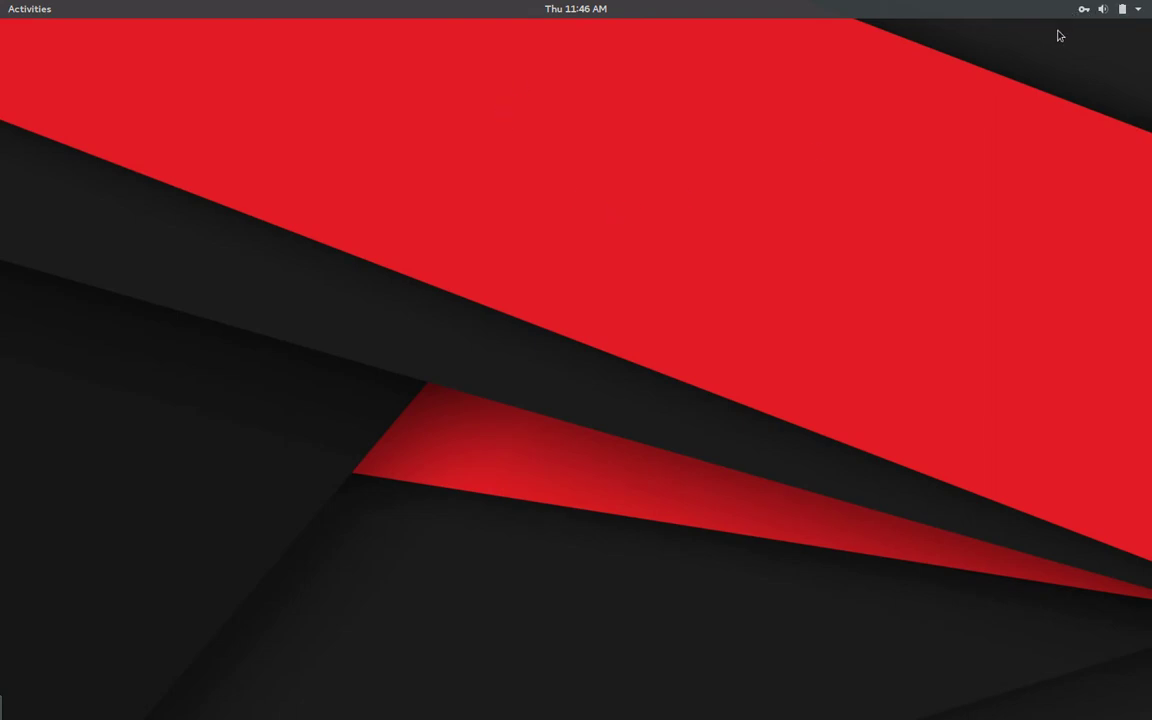
{"action": "left_click", "coordinate": [1100, 9]}
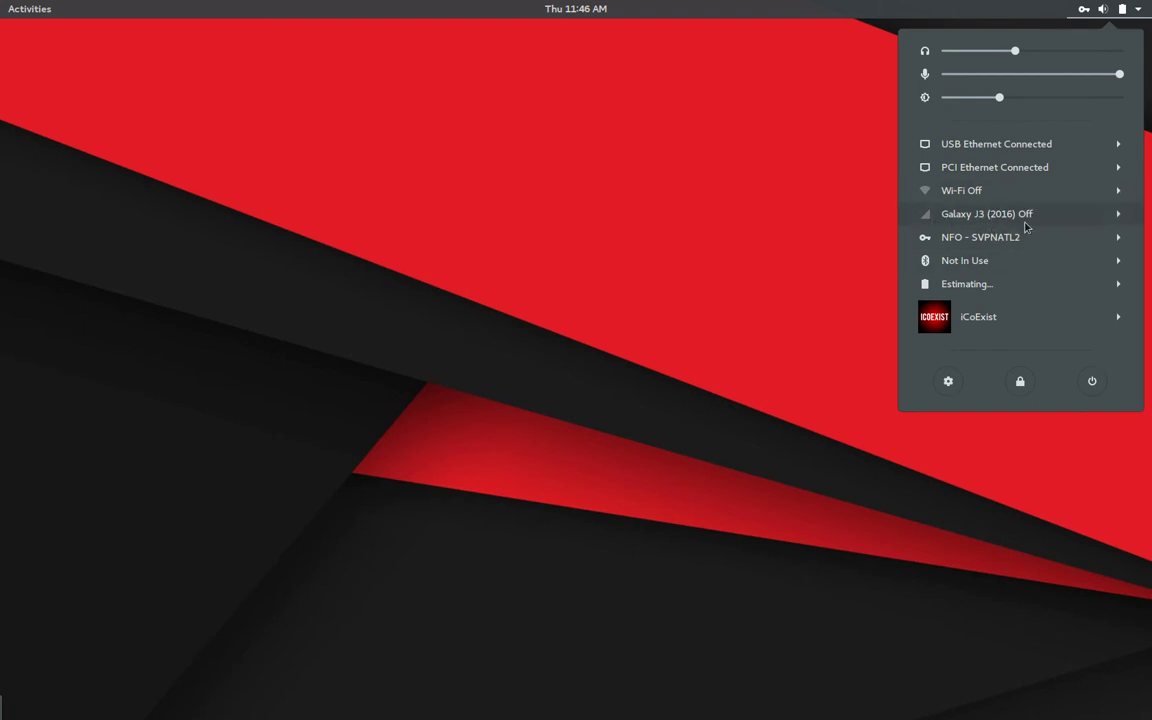
{"action": "left_click", "coordinate": [966, 262]}
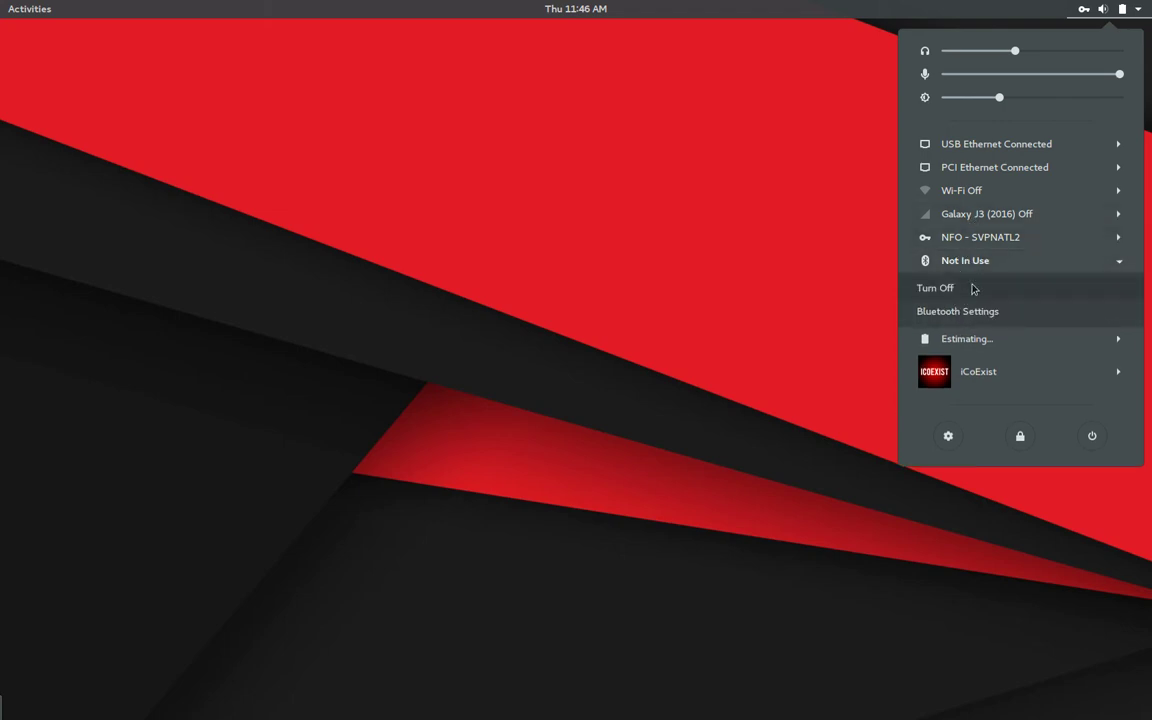
{"action": "left_click", "coordinate": [972, 258]}
{"action": "left_click", "coordinate": [972, 284]}
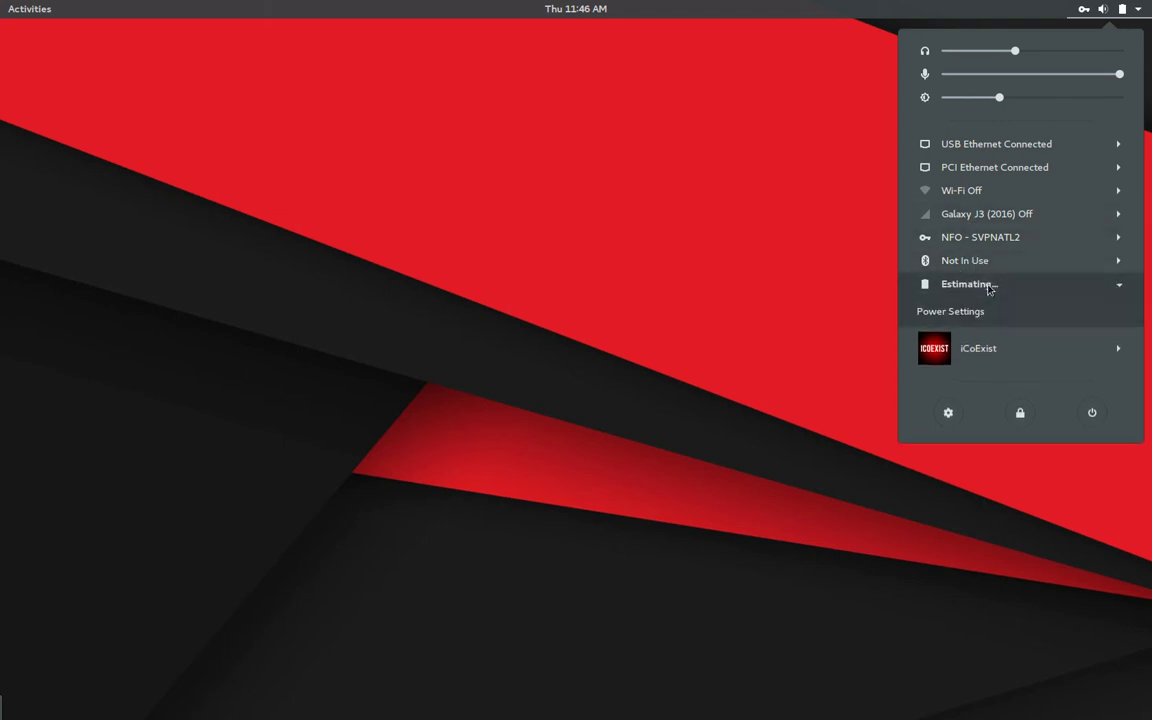
{"action": "left_click", "coordinate": [986, 287]}
{"action": "left_click", "coordinate": [1000, 318]}
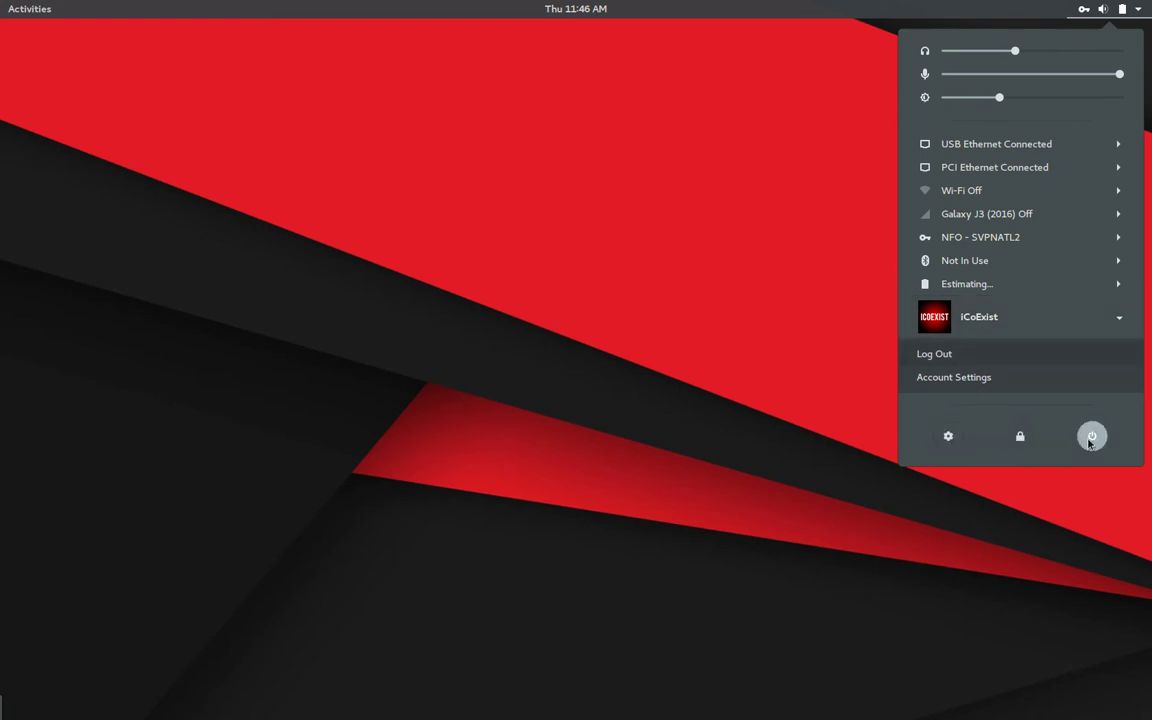
{"action": "left_click", "coordinate": [987, 316]}
{"action": "left_click", "coordinate": [308, 145]}
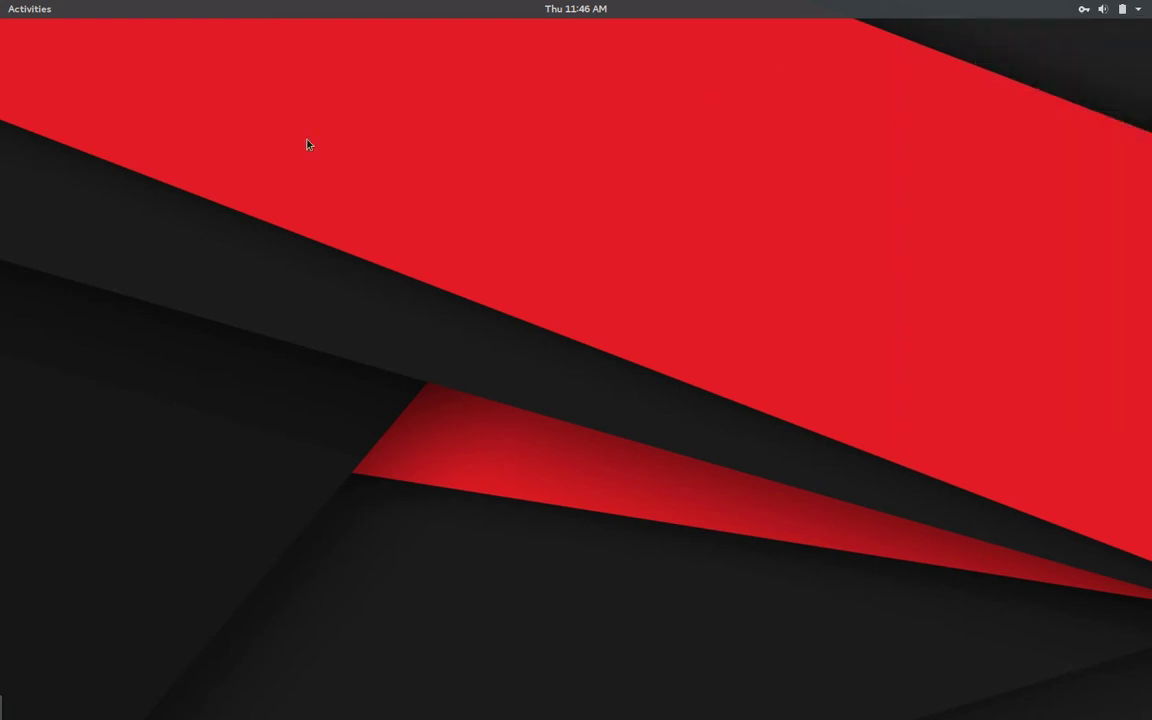
{"action": "left_click", "coordinate": [546, 8]}
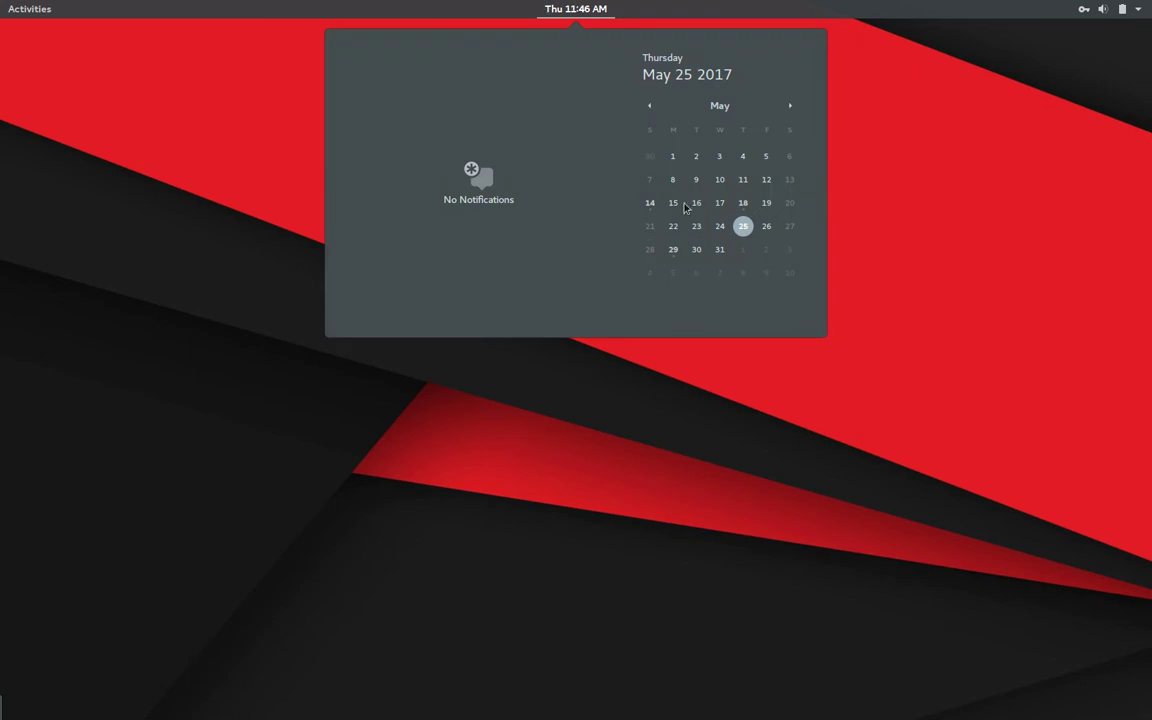
{"action": "left_click", "coordinate": [547, 412]}
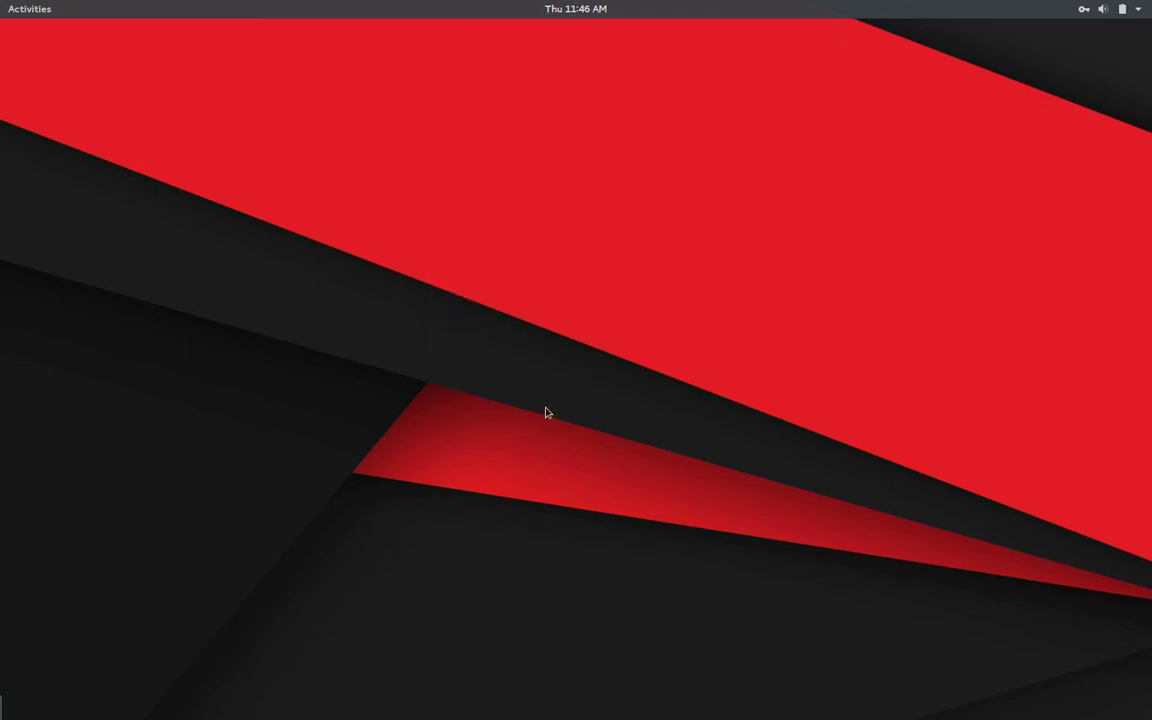
{"action": "left_click_drag", "start_coordinate": [445, 648], "coordinate": [694, 719]}
{"action": "left_click_drag", "start_coordinate": [479, 661], "coordinate": [635, 719]}
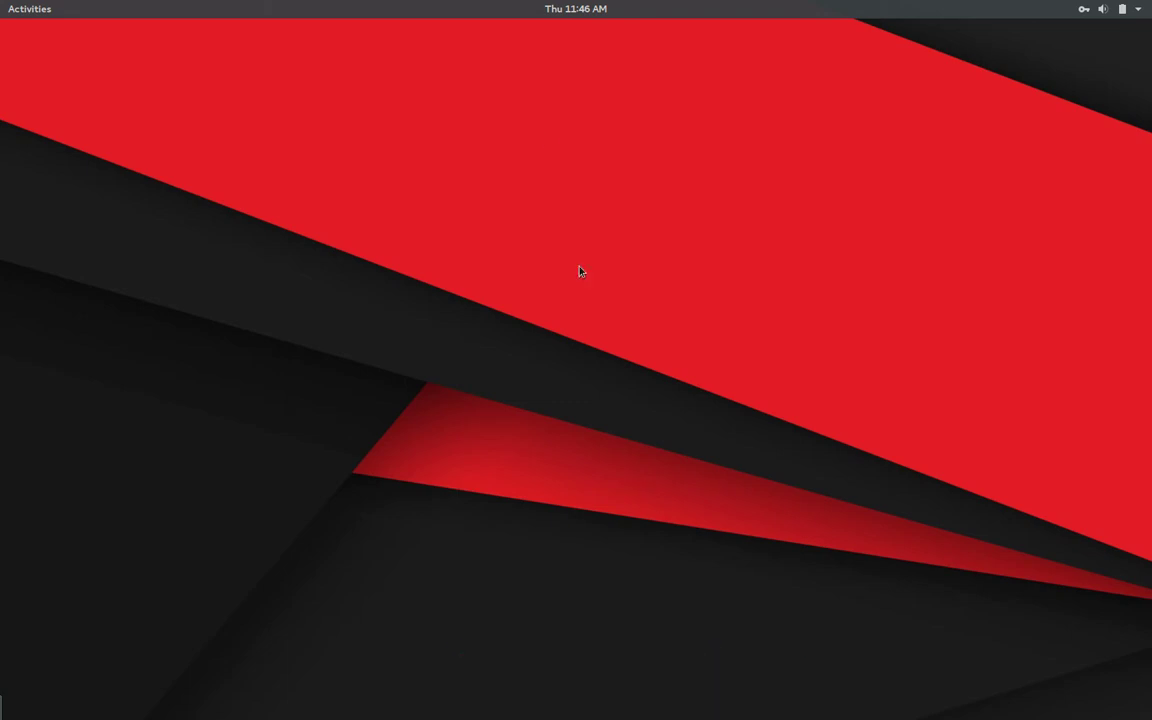
{"action": "left_click", "coordinate": [540, 8]}
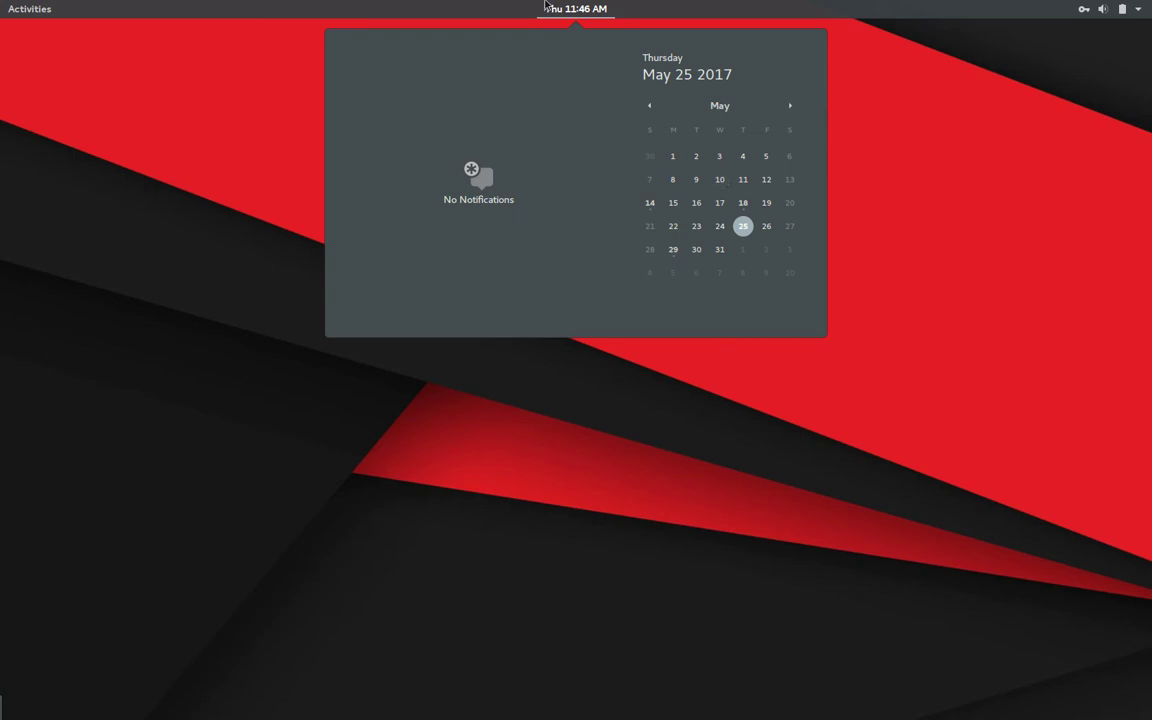
{"action": "left_click", "coordinate": [494, 5]}
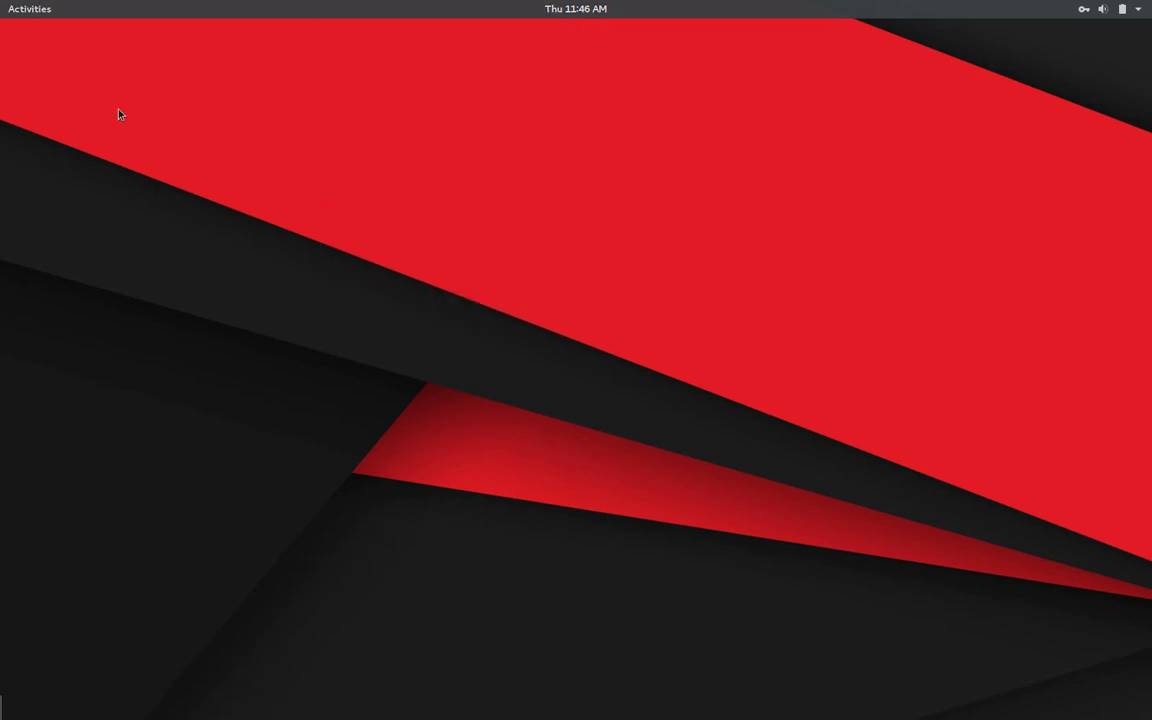
{"action": "key", "text": "super"}
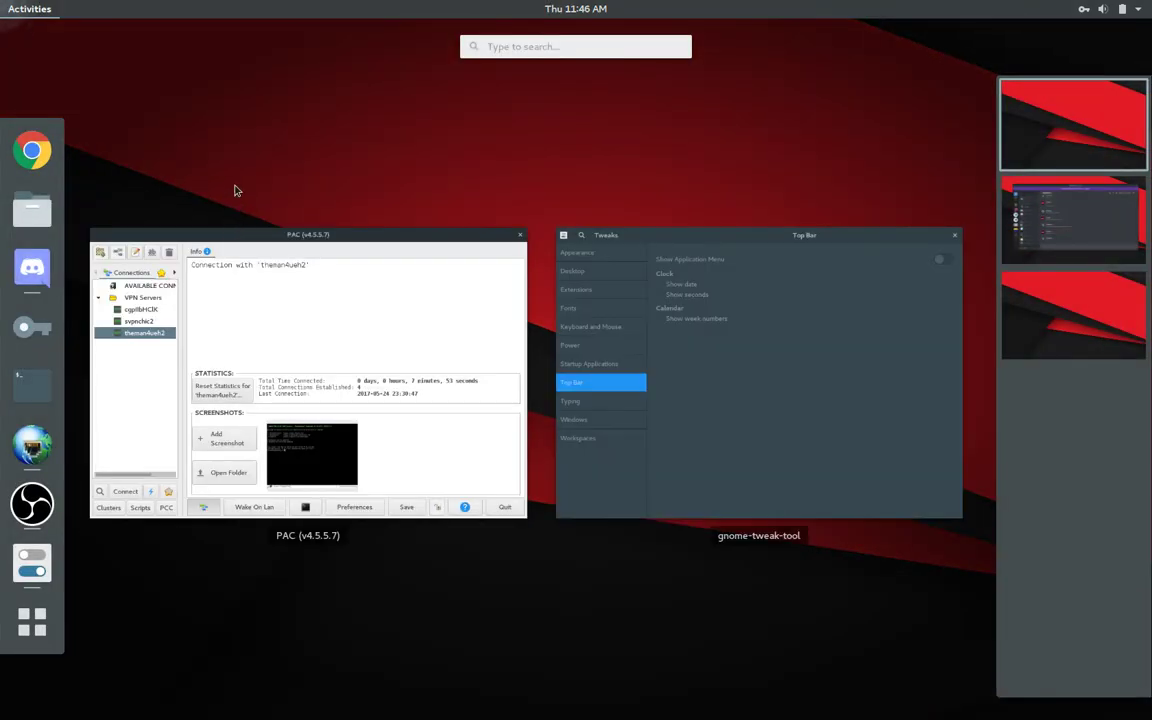
{"action": "key", "text": "super"}
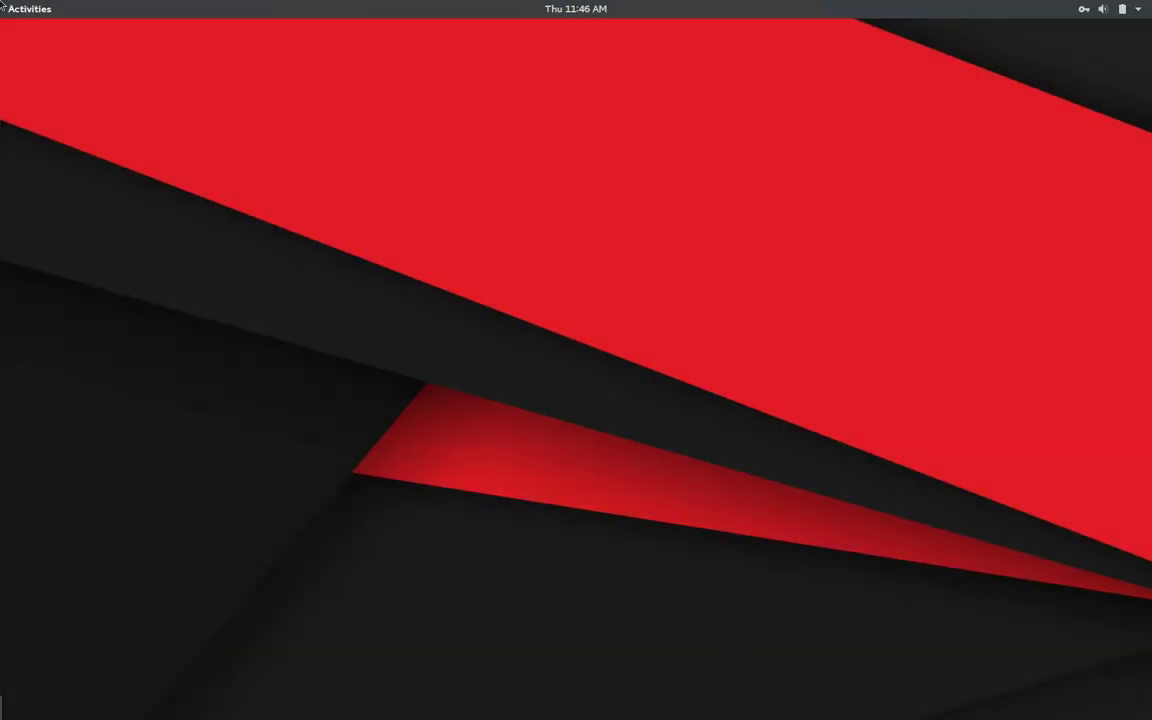
{"action": "key", "text": "super"}
{"action": "key", "text": "super"}
- Bring the Tweaks window forward from the overview, reposition it, and show its Appearance page
{"action": "left_click", "coordinate": [33, 10]}
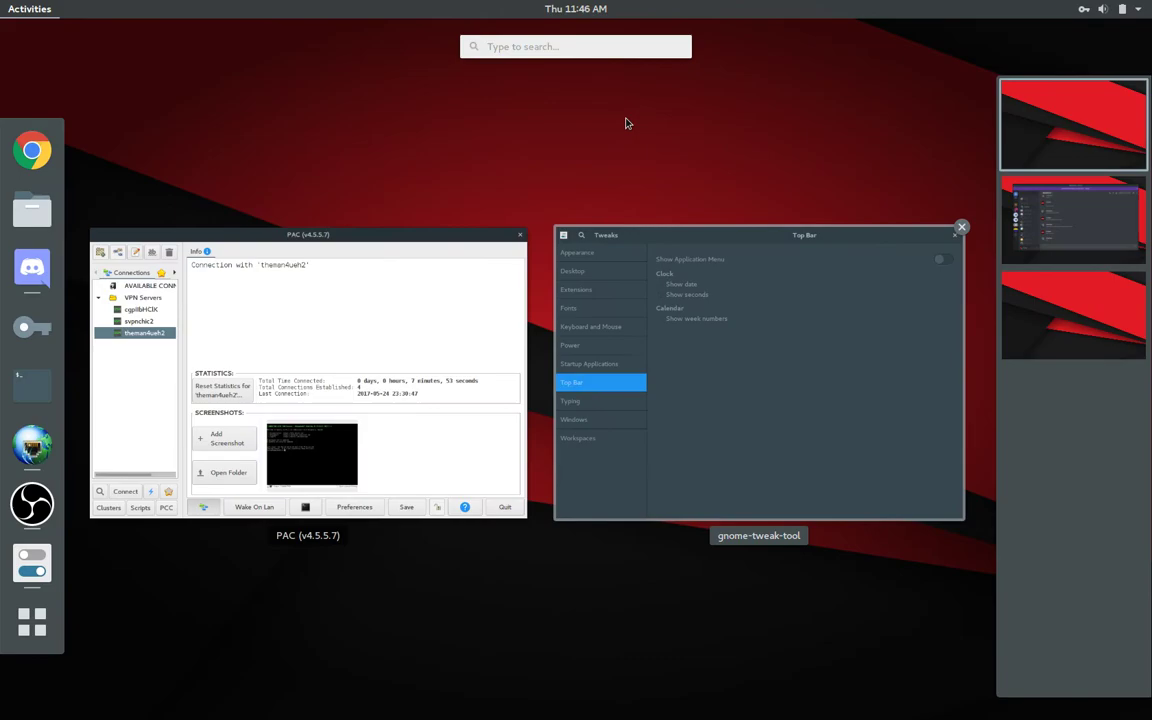
{"action": "left_click", "coordinate": [770, 380]}
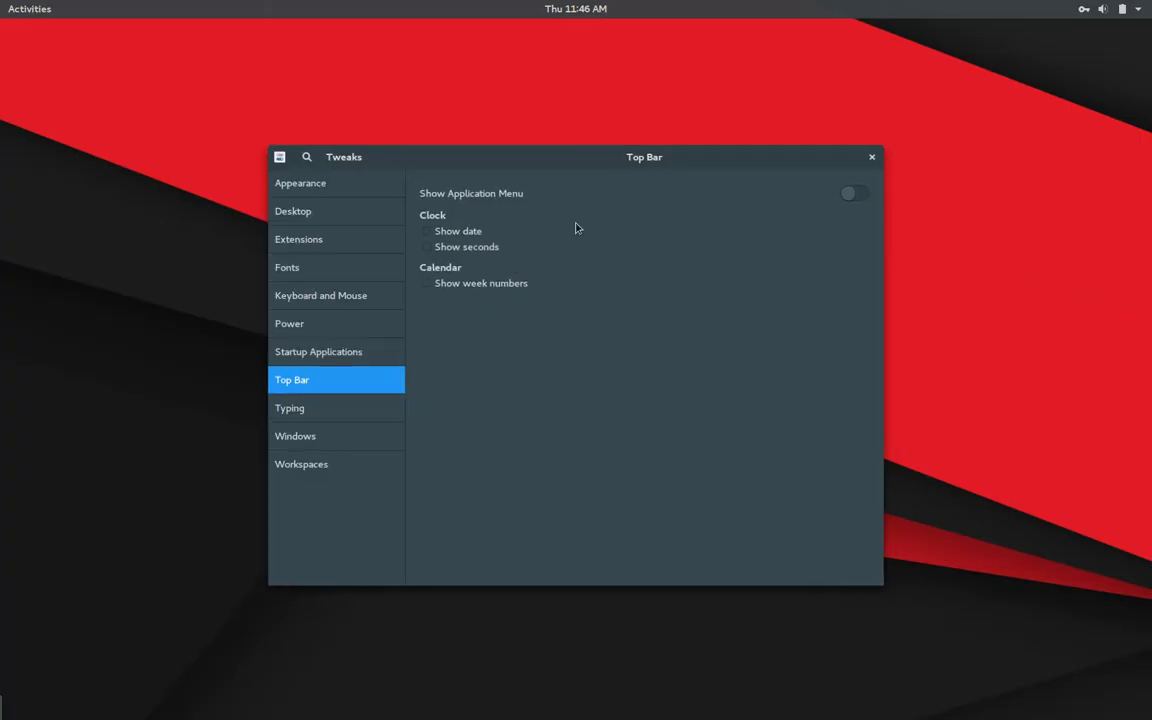
{"action": "left_click_drag", "start_coordinate": [576, 159], "coordinate": [523, 129]}
{"action": "left_click", "coordinate": [308, 158]}
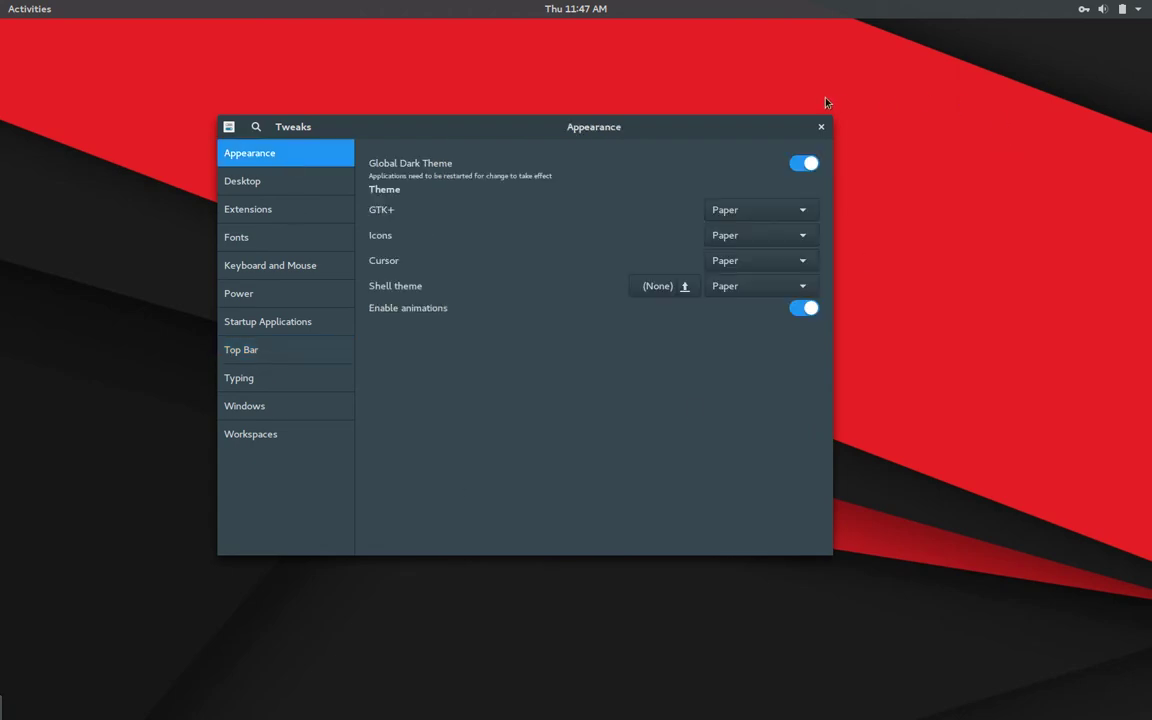
{"action": "left_click_drag", "start_coordinate": [612, 129], "coordinate": [661, 132]}
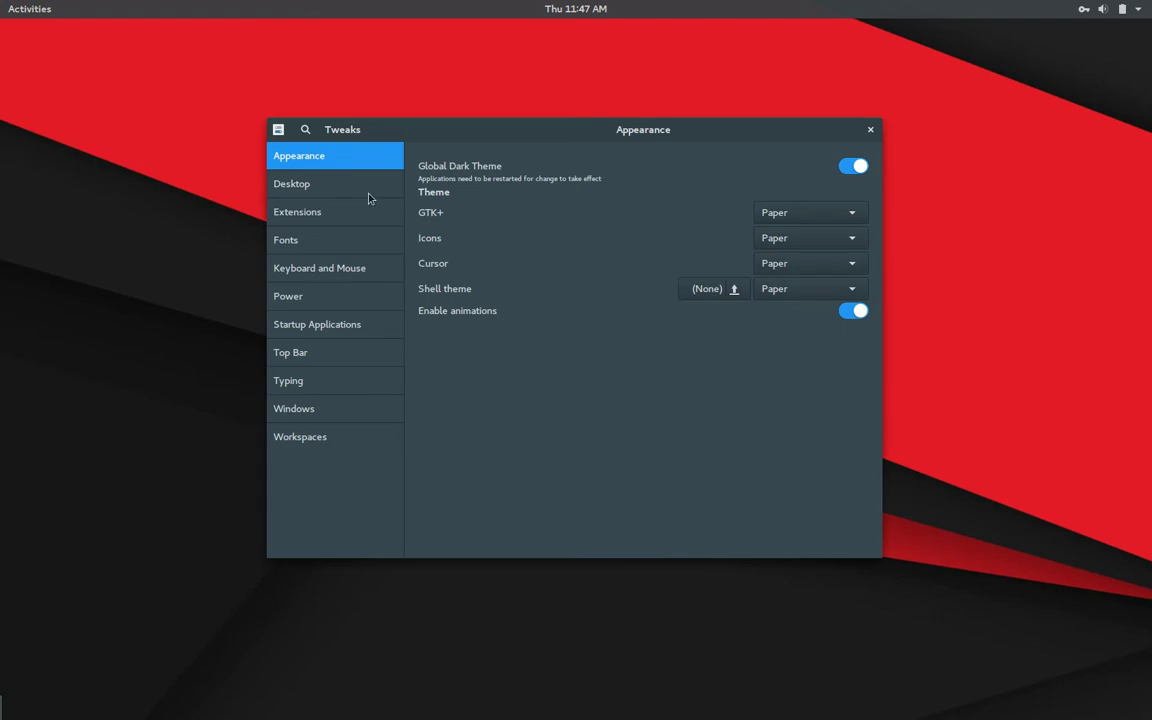
- Switch on the Dash to dock extension and check the new dock in the overview
{"action": "left_click", "coordinate": [353, 211]}
{"action": "scroll", "coordinate": [604, 312], "scroll_direction": "down", "scroll_amount": 4}
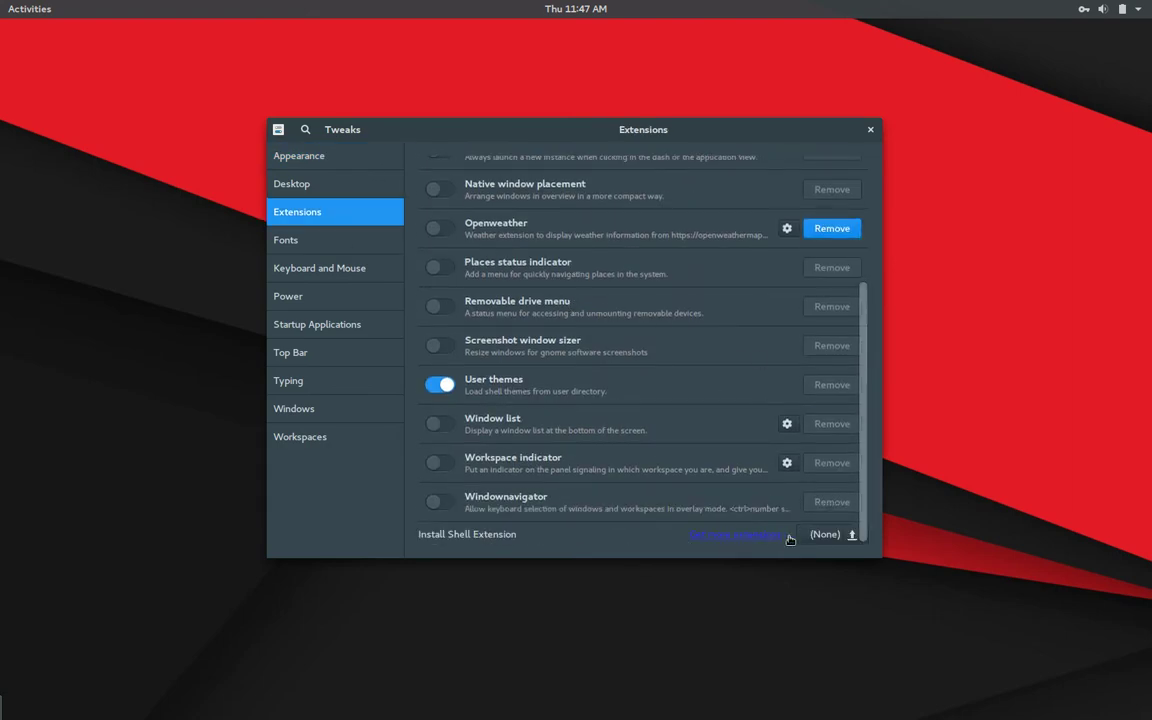
{"action": "scroll", "coordinate": [469, 311], "scroll_direction": "up", "scroll_amount": 5}
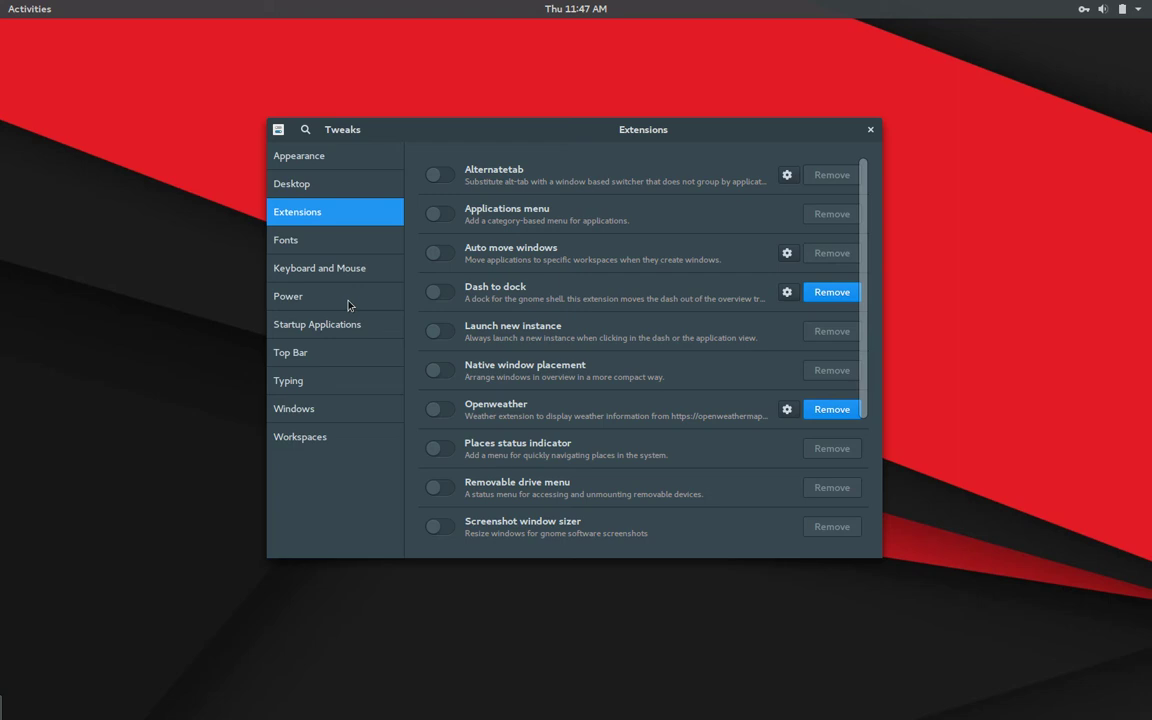
{"action": "left_click", "coordinate": [431, 296]}
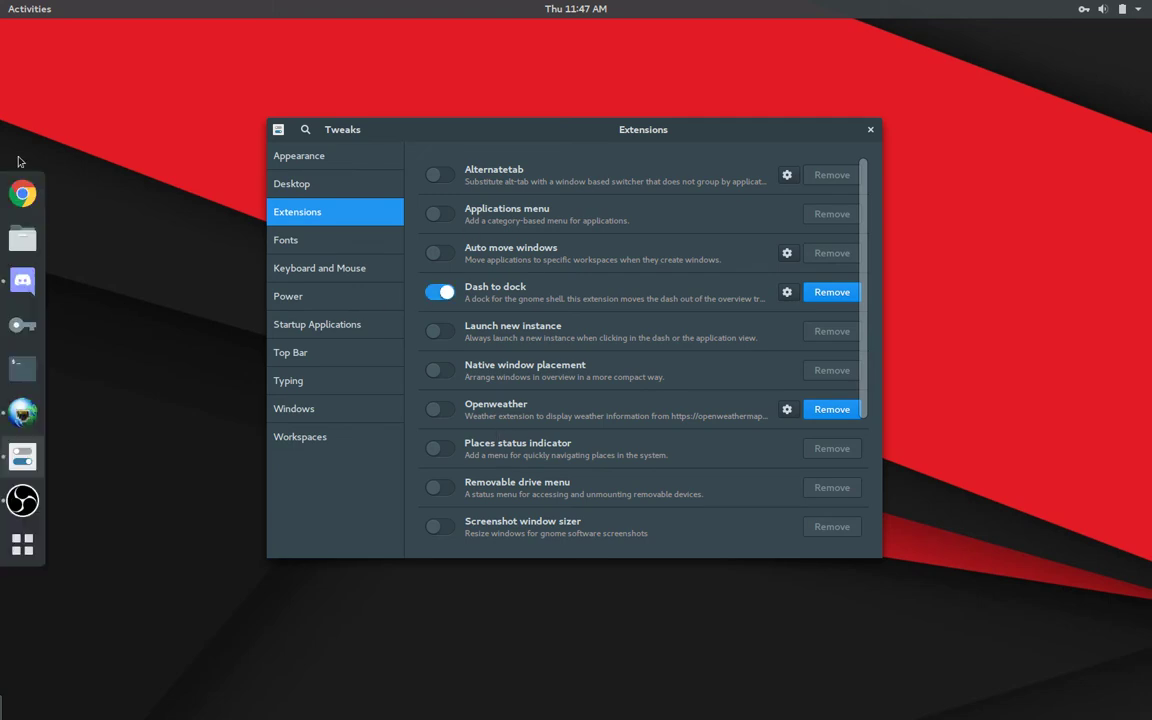
{"action": "key", "text": "super"}
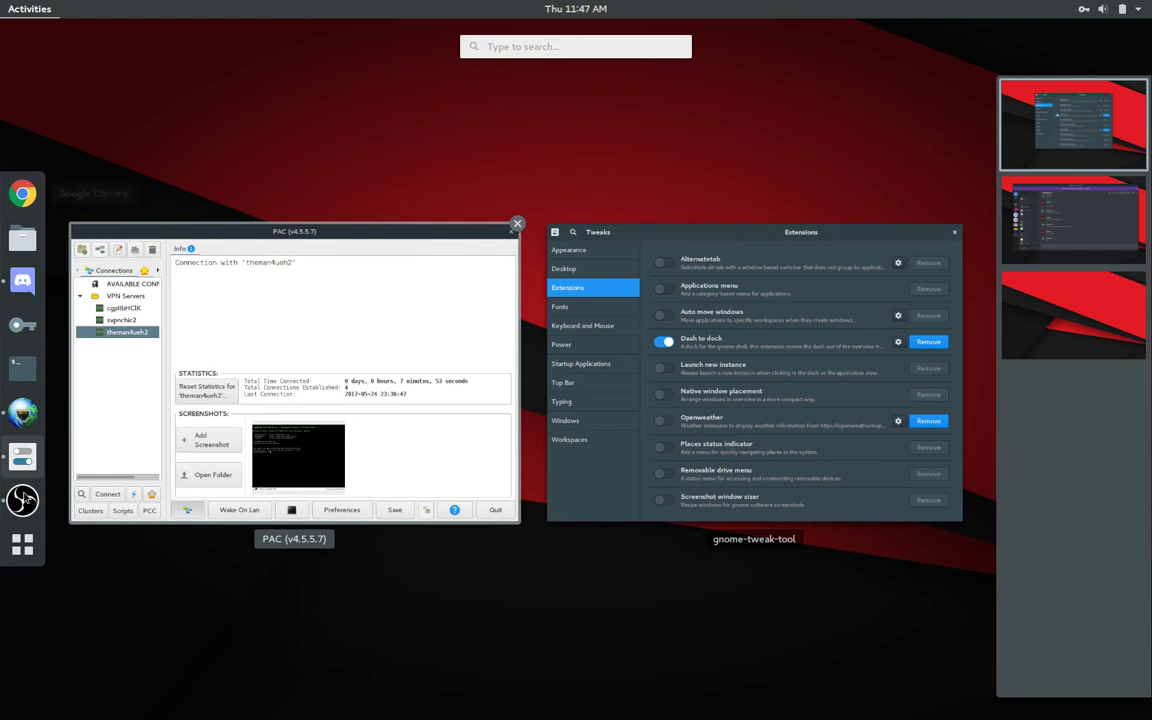
{"action": "key", "text": "super"}
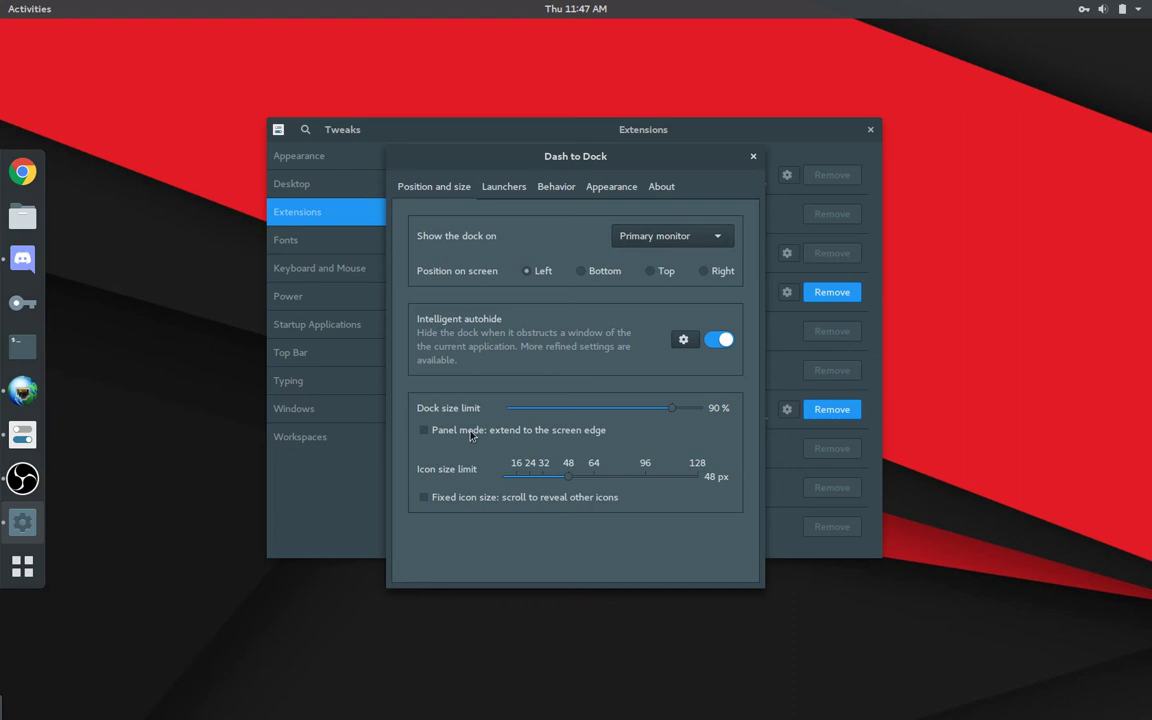
- Try the dock at full screen height, revert to a centred panel, view Launchers, then close settings
{"action": "left_click", "coordinate": [424, 430]}
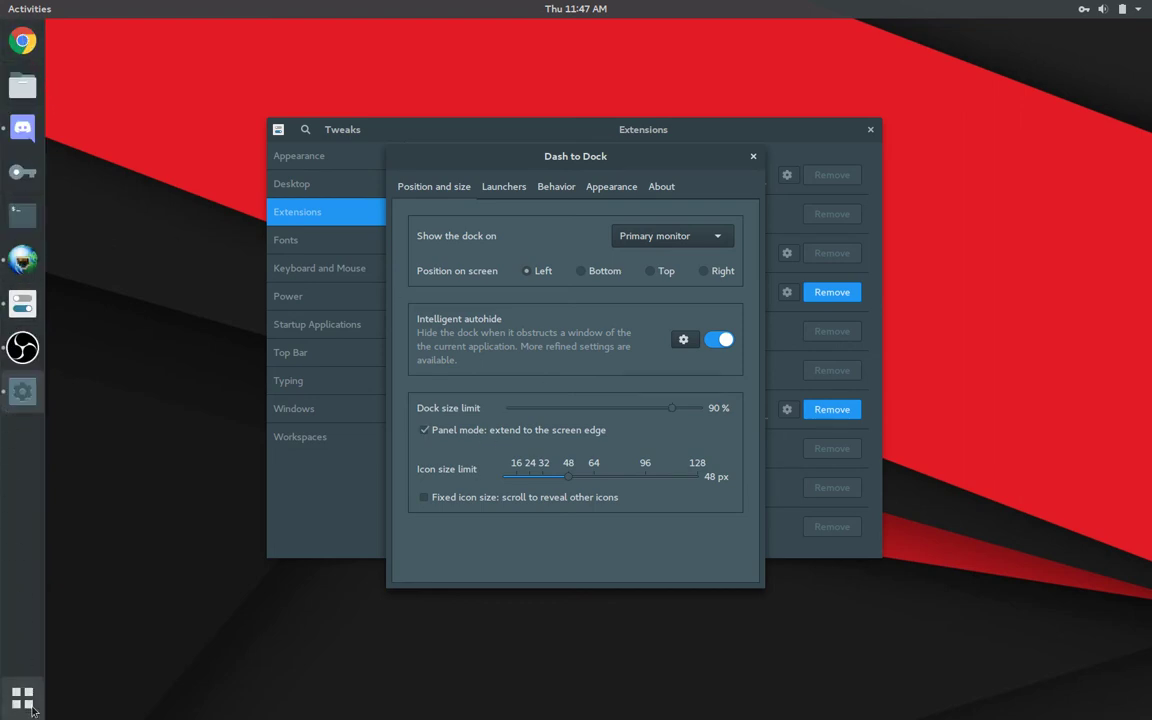
{"action": "mouse_move", "coordinate": [3, 4]}
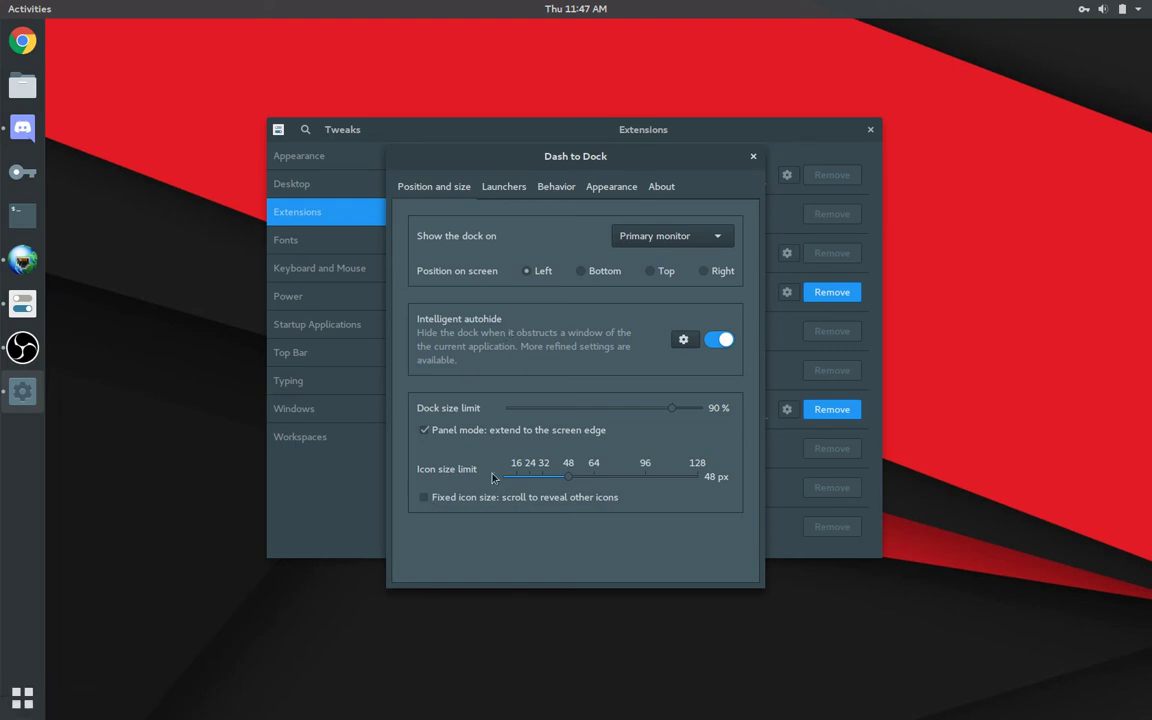
{"action": "left_click", "coordinate": [487, 432]}
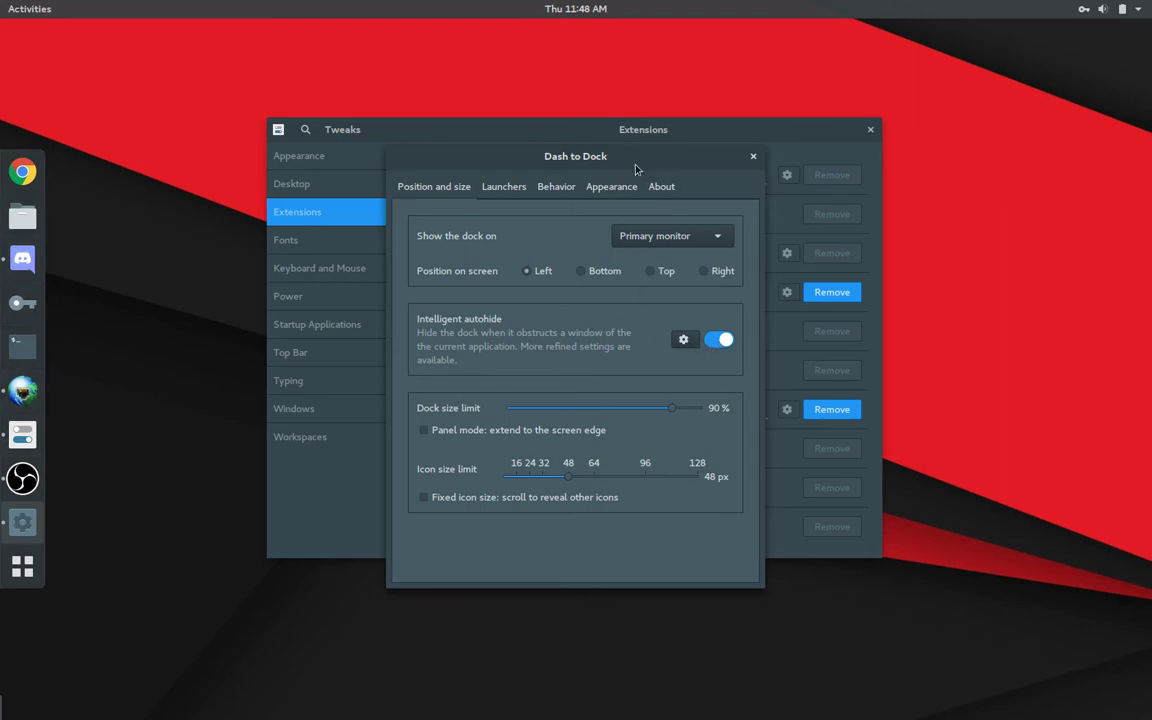
{"action": "left_click_drag", "start_coordinate": [631, 160], "coordinate": [631, 132]}
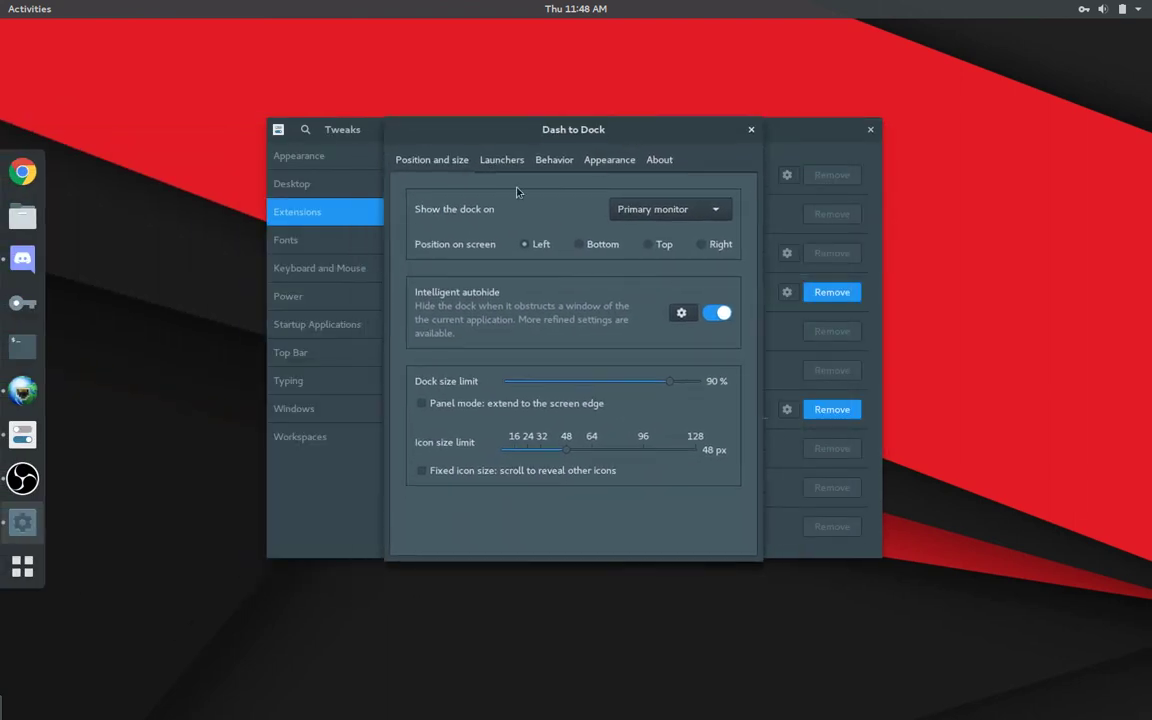
{"action": "left_click", "coordinate": [502, 160]}
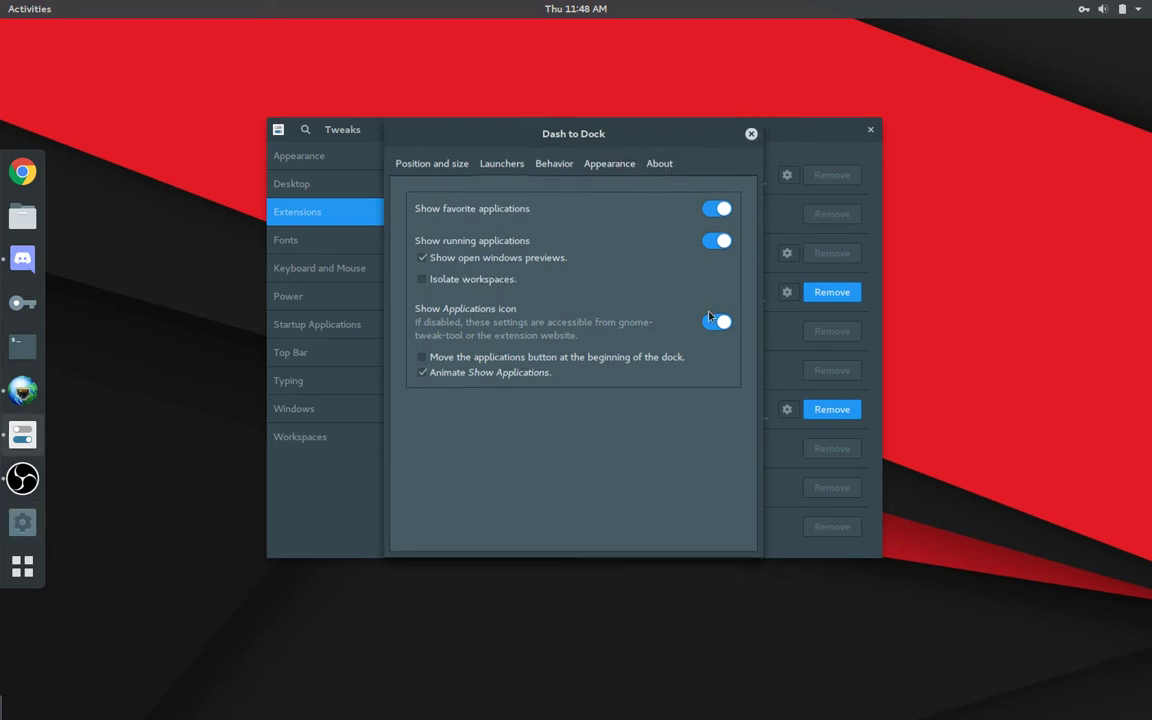
{"action": "left_click", "coordinate": [752, 130]}
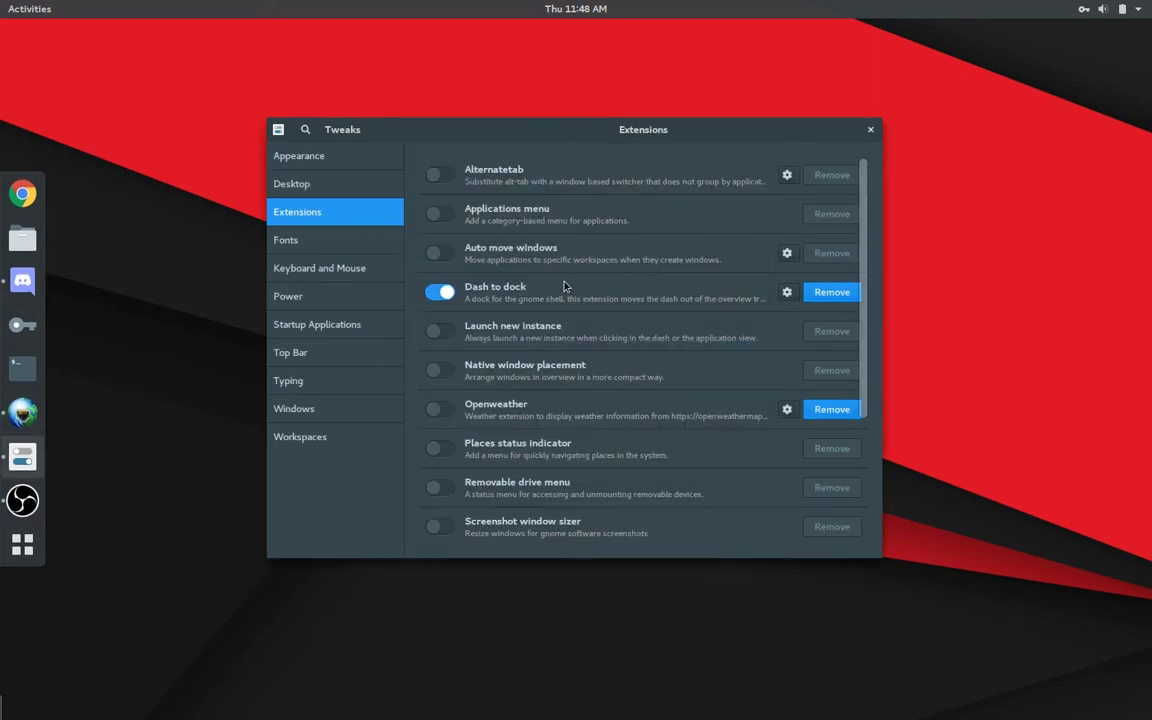
- Check the system status menu and calendar popup, then show the Tweaks Desktop page
{"action": "scroll", "coordinate": [495, 355], "scroll_direction": "down", "scroll_amount": 4}
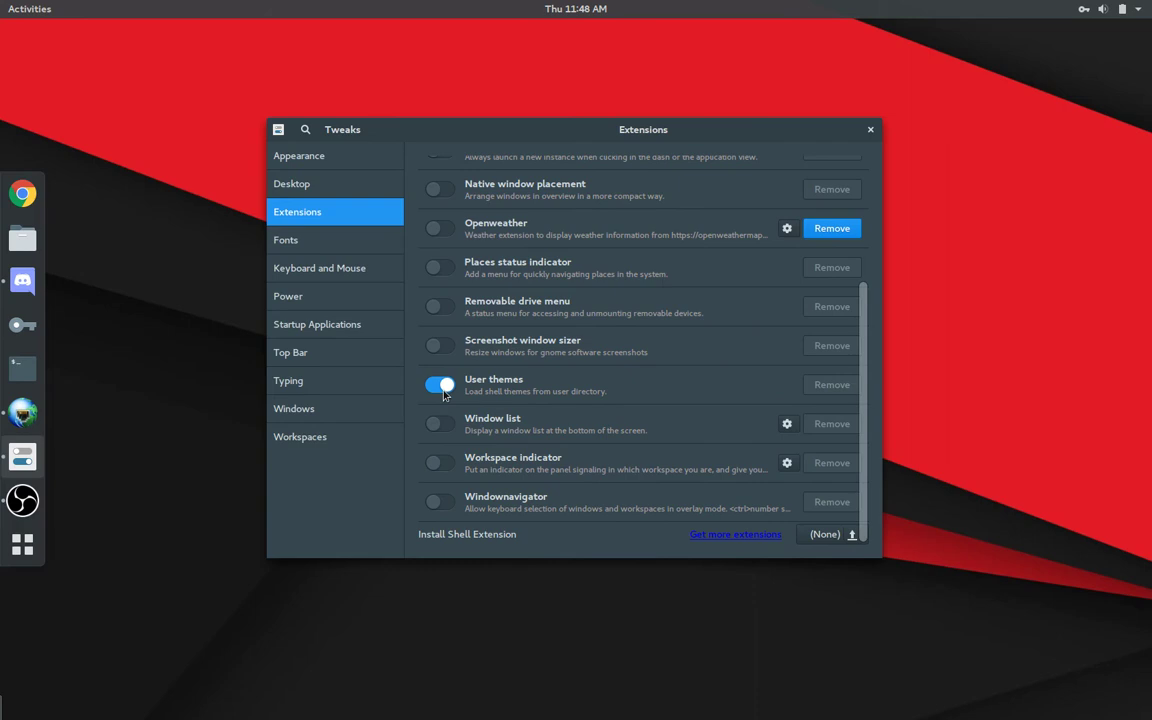
{"action": "left_click", "coordinate": [1103, 8]}
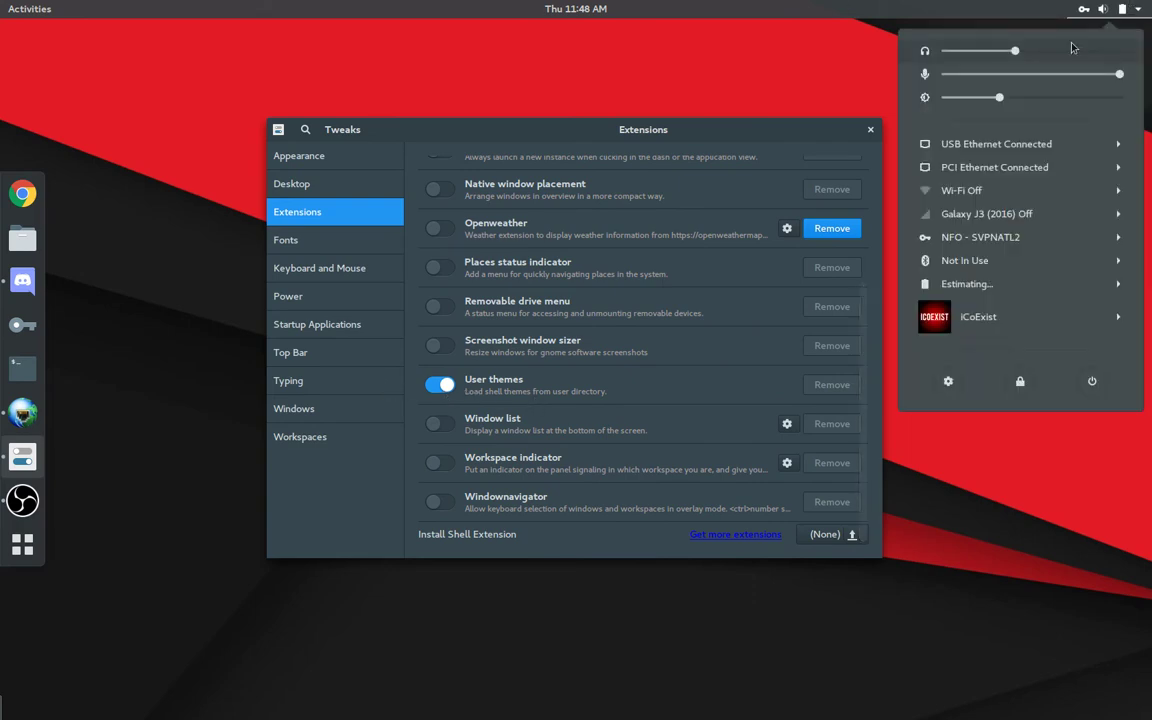
{"action": "left_click", "coordinate": [1015, 7]}
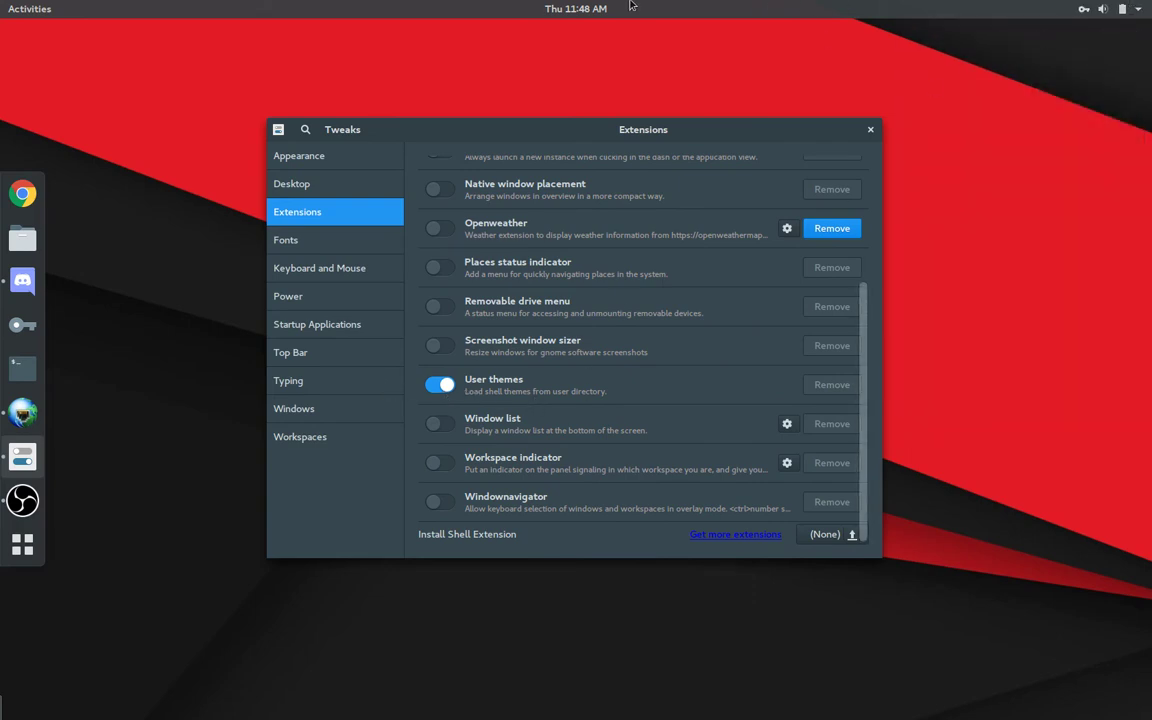
{"action": "left_click", "coordinate": [594, 8]}
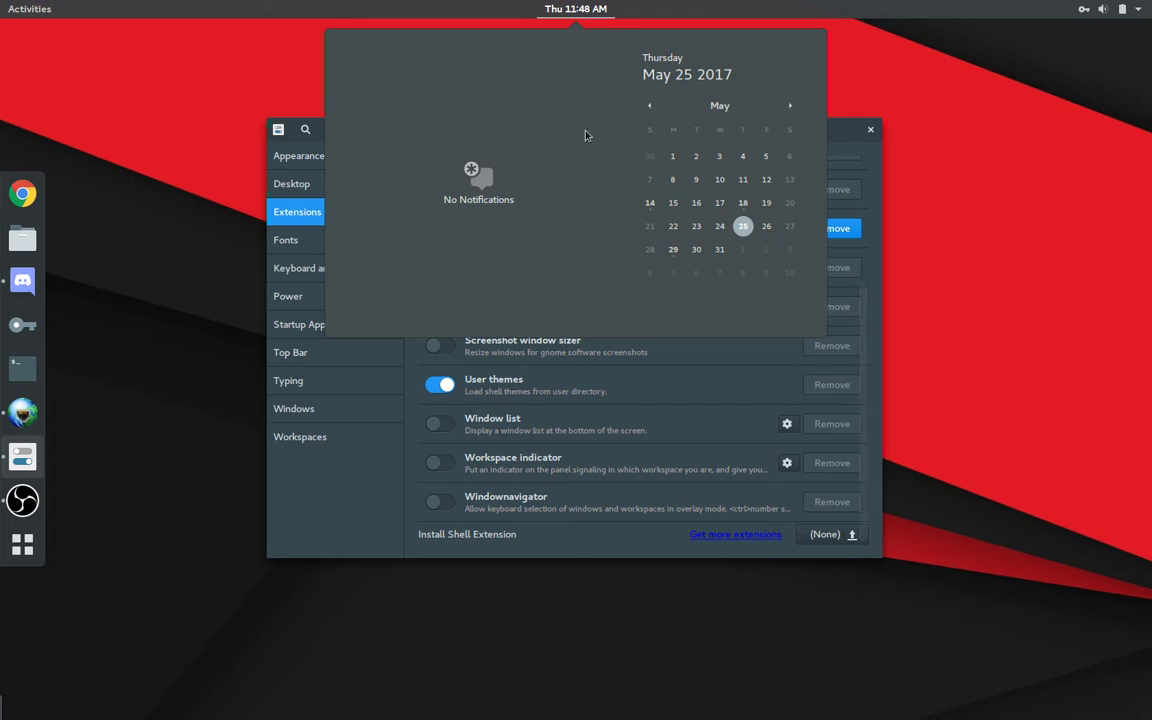
{"action": "key", "text": "Escape"}
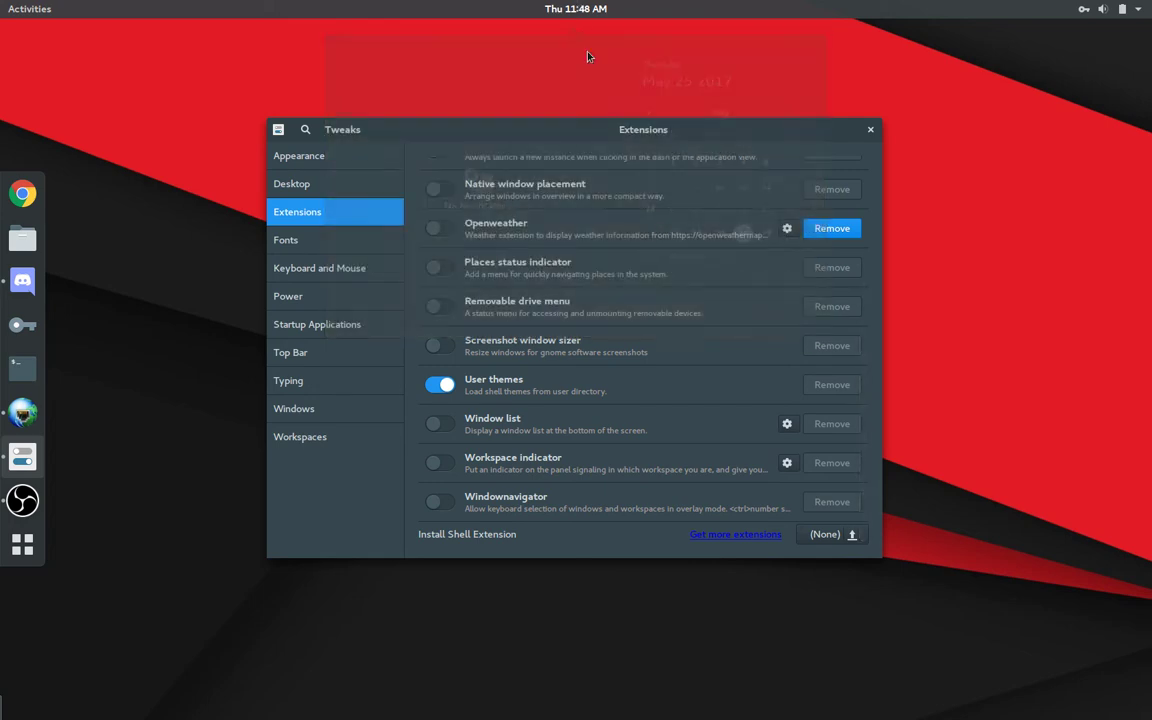
{"action": "scroll", "coordinate": [570, 450], "scroll_direction": "up", "scroll_amount": 4}
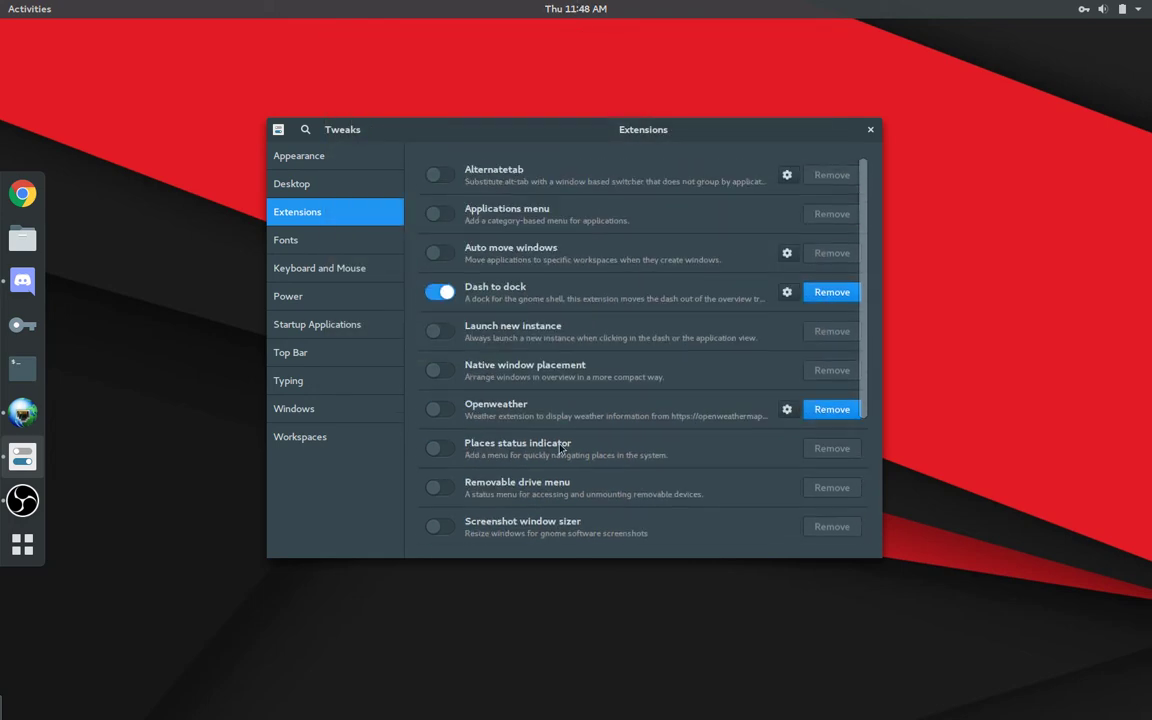
{"action": "left_click", "coordinate": [297, 190]}
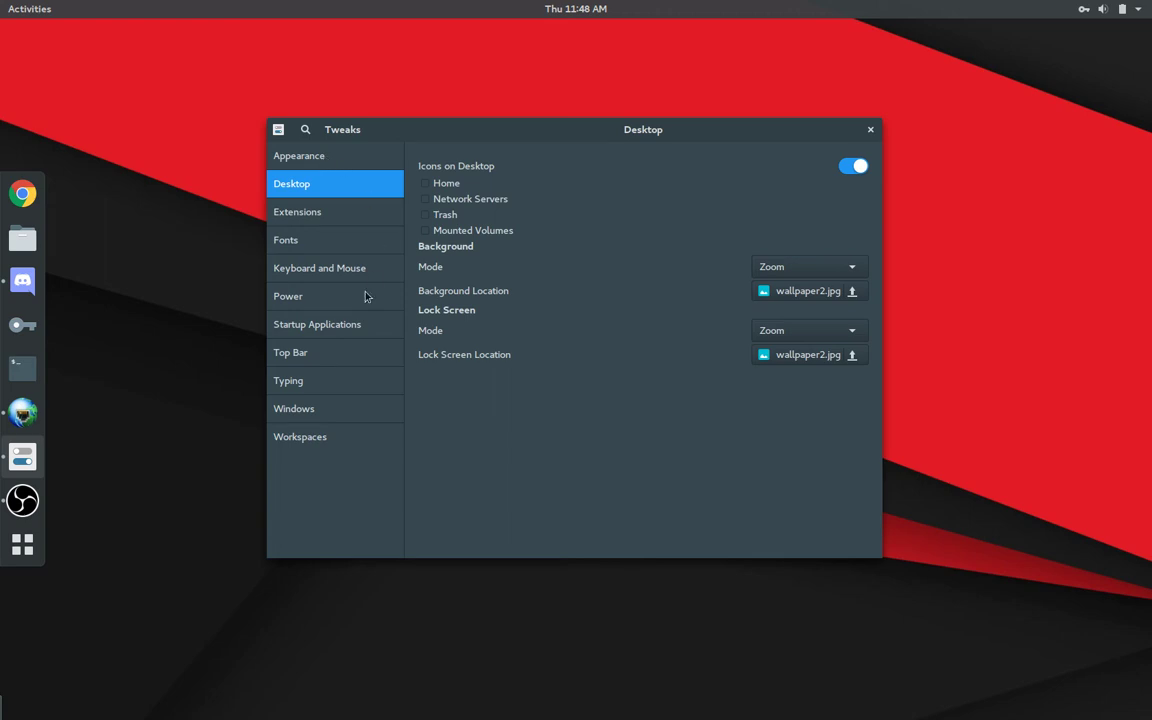
- On the Appearance page, switch the GTK+ theme to Adwaita and then back to Paper
{"action": "left_click", "coordinate": [323, 158]}
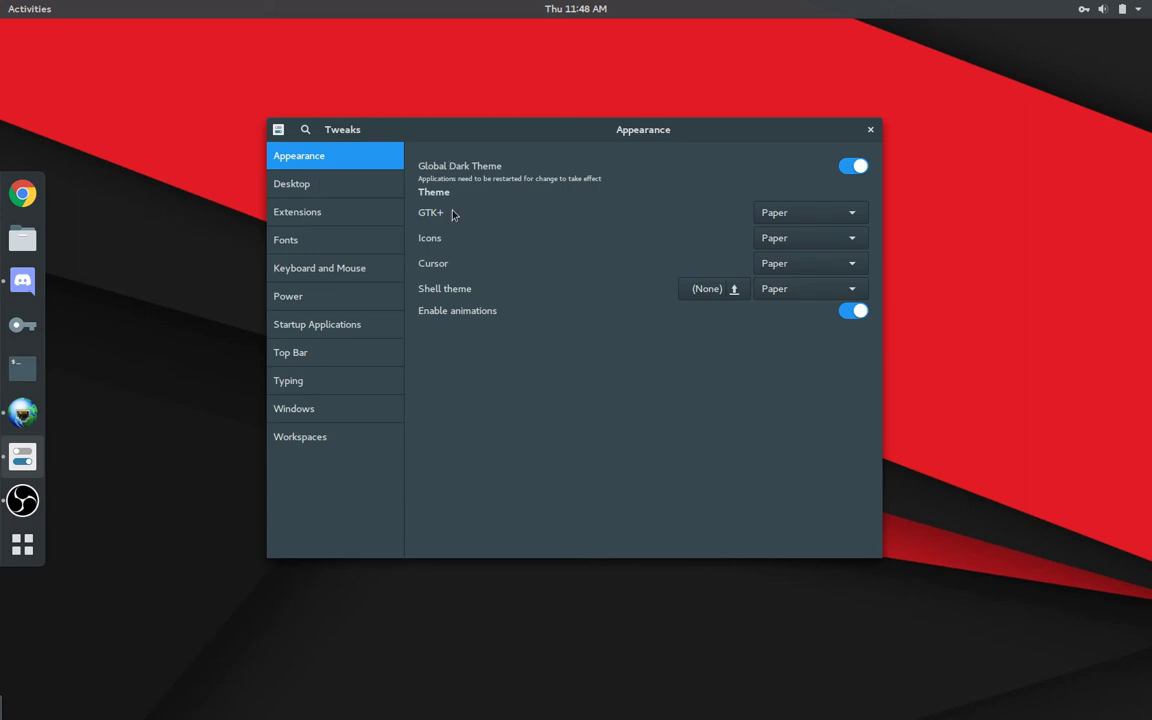
{"action": "left_click", "coordinate": [818, 214]}
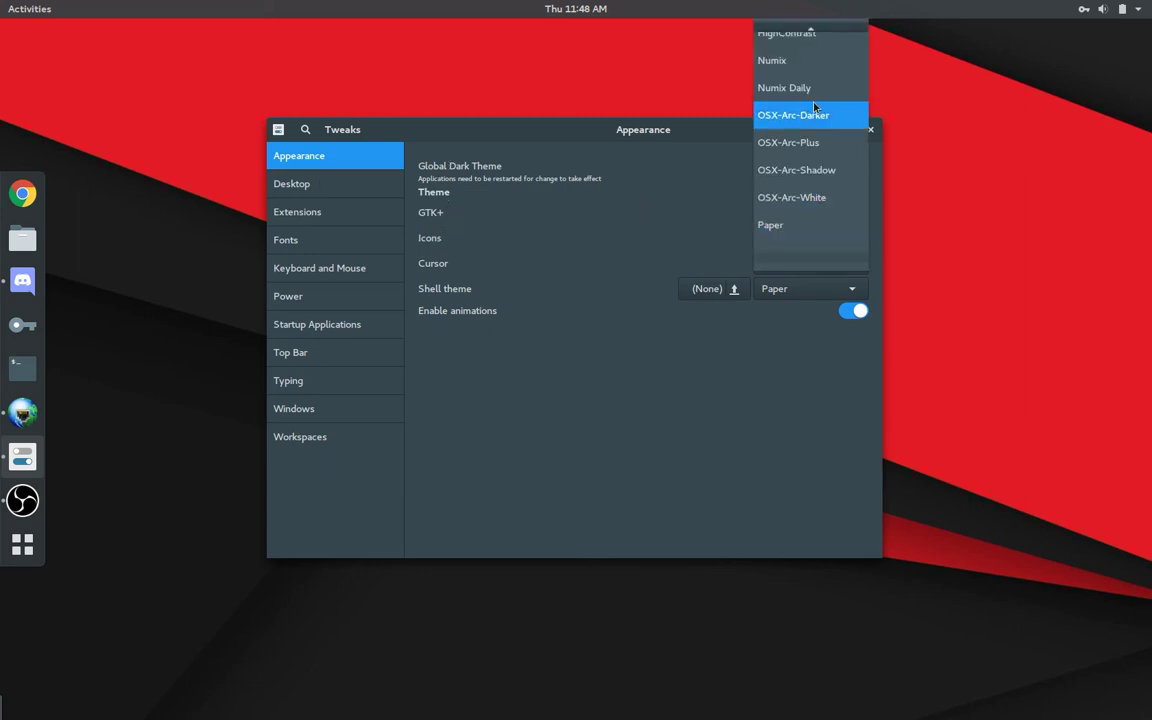
{"action": "left_click", "coordinate": [816, 35]}
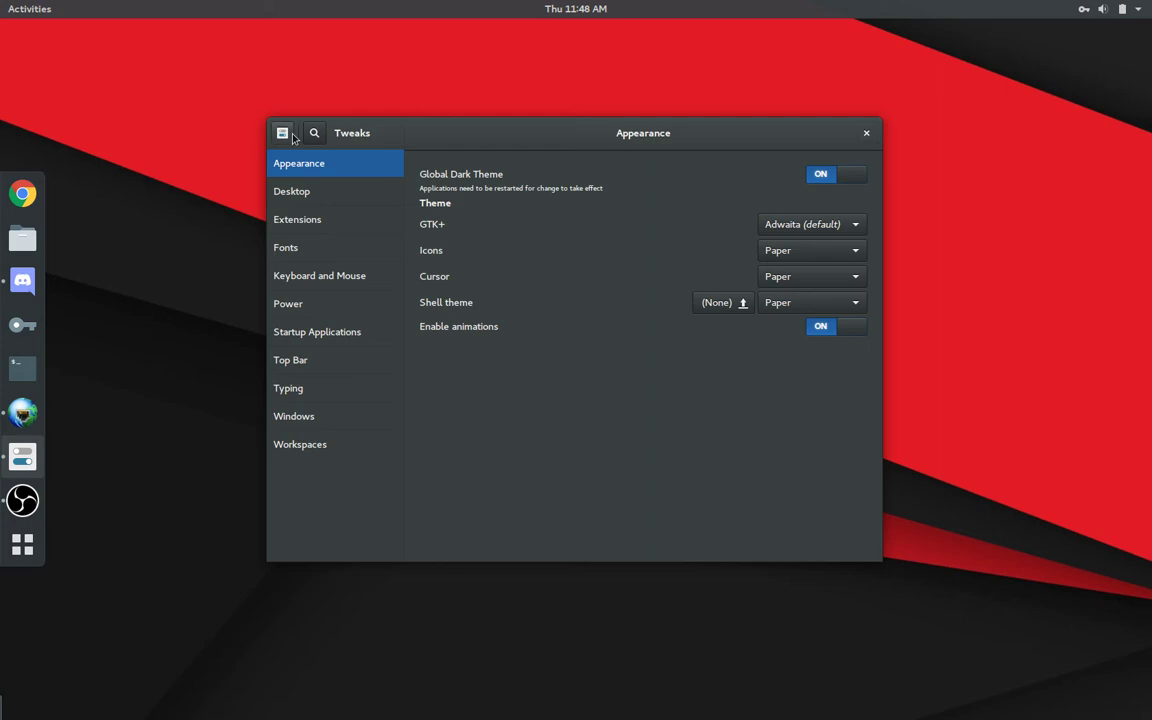
{"action": "left_click_drag", "start_coordinate": [524, 136], "coordinate": [494, 135]}
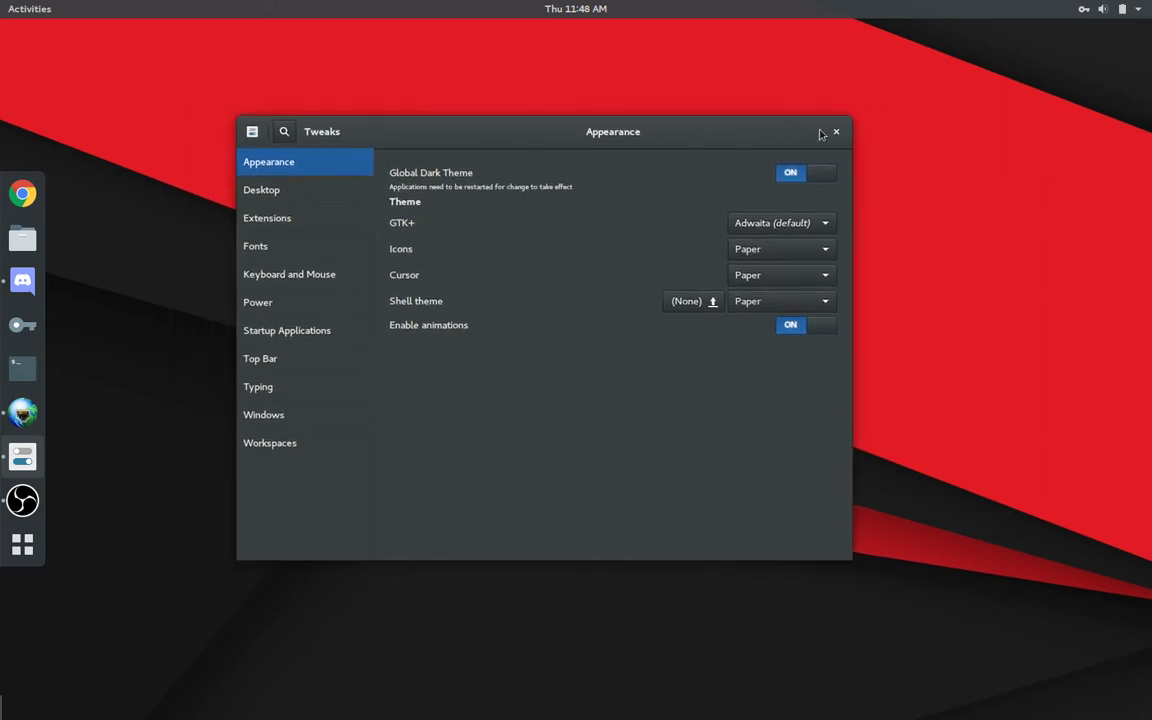
{"action": "left_click", "coordinate": [770, 223]}
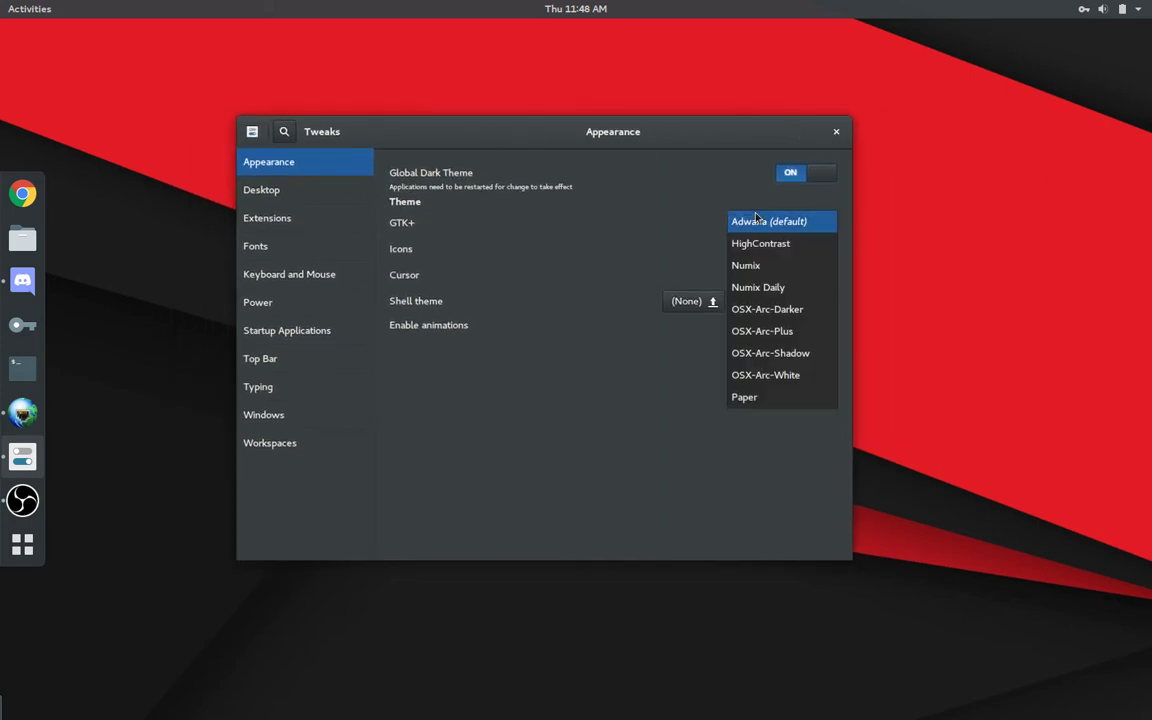
{"action": "left_click", "coordinate": [786, 393]}
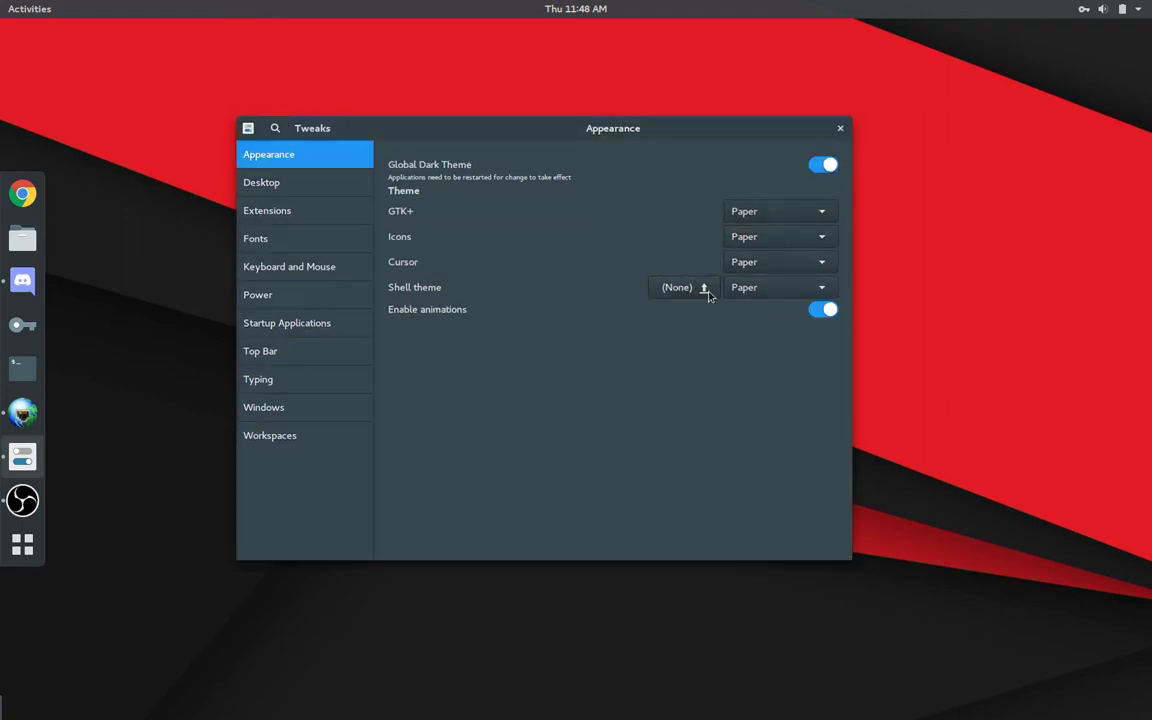
- Browse the Fonts and Extensions pages, then return to Appearance
{"action": "left_click", "coordinate": [300, 228]}
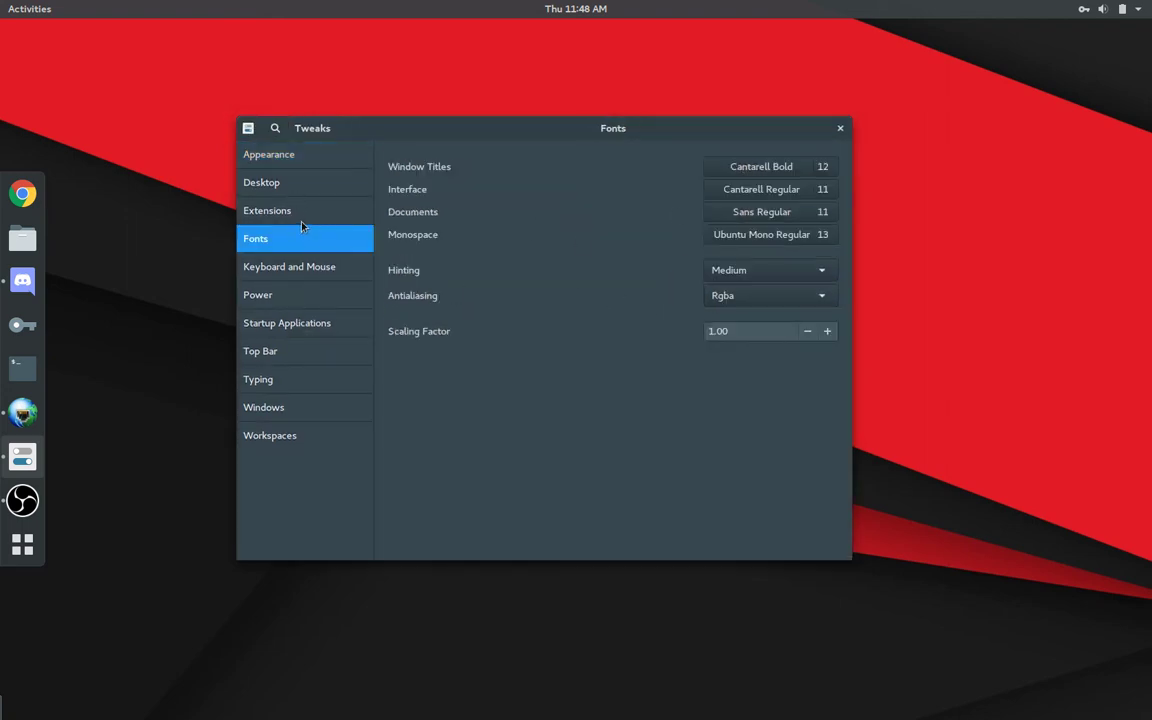
{"action": "left_click", "coordinate": [300, 213]}
{"action": "scroll", "coordinate": [480, 390], "scroll_direction": "down", "scroll_amount": 4}
{"action": "left_click", "coordinate": [420, 386]}
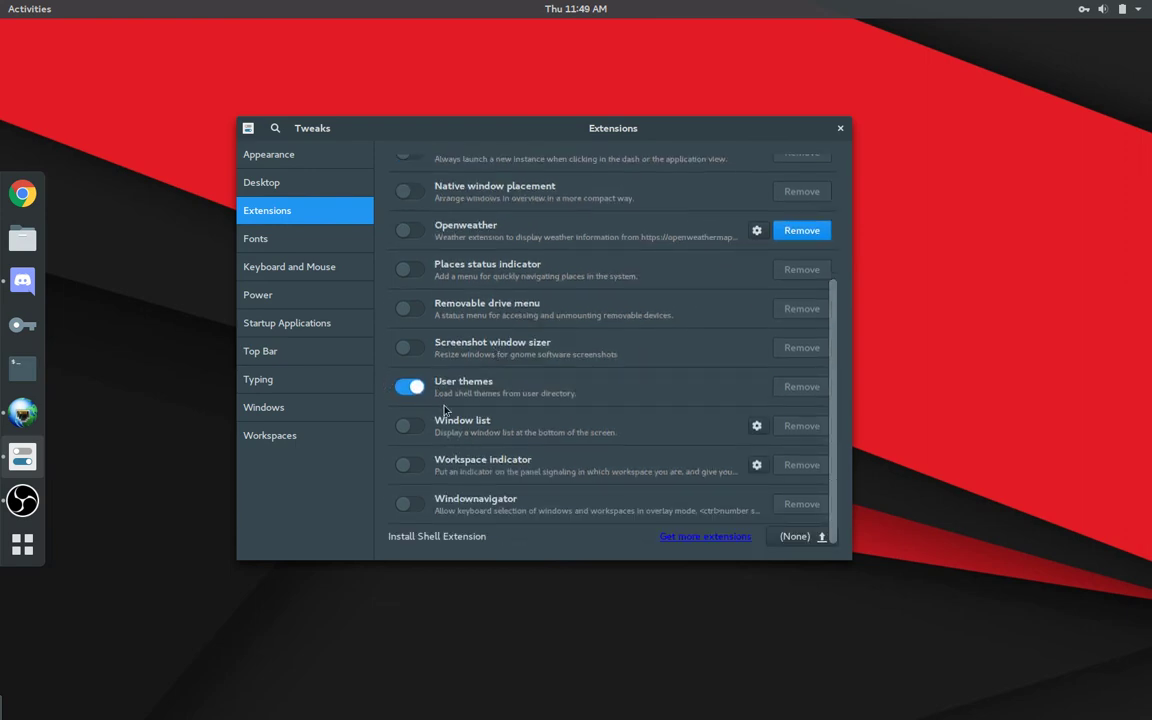
{"action": "scroll", "coordinate": [502, 396], "scroll_direction": "up", "scroll_amount": 5}
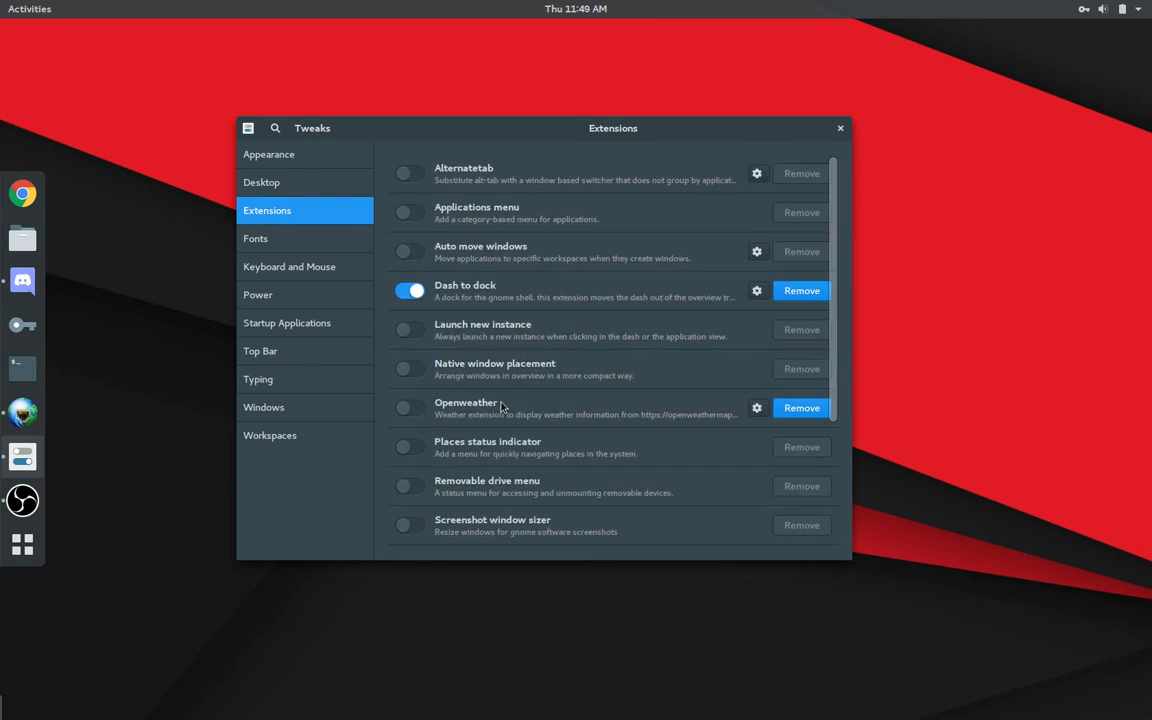
{"action": "left_click", "coordinate": [312, 154]}
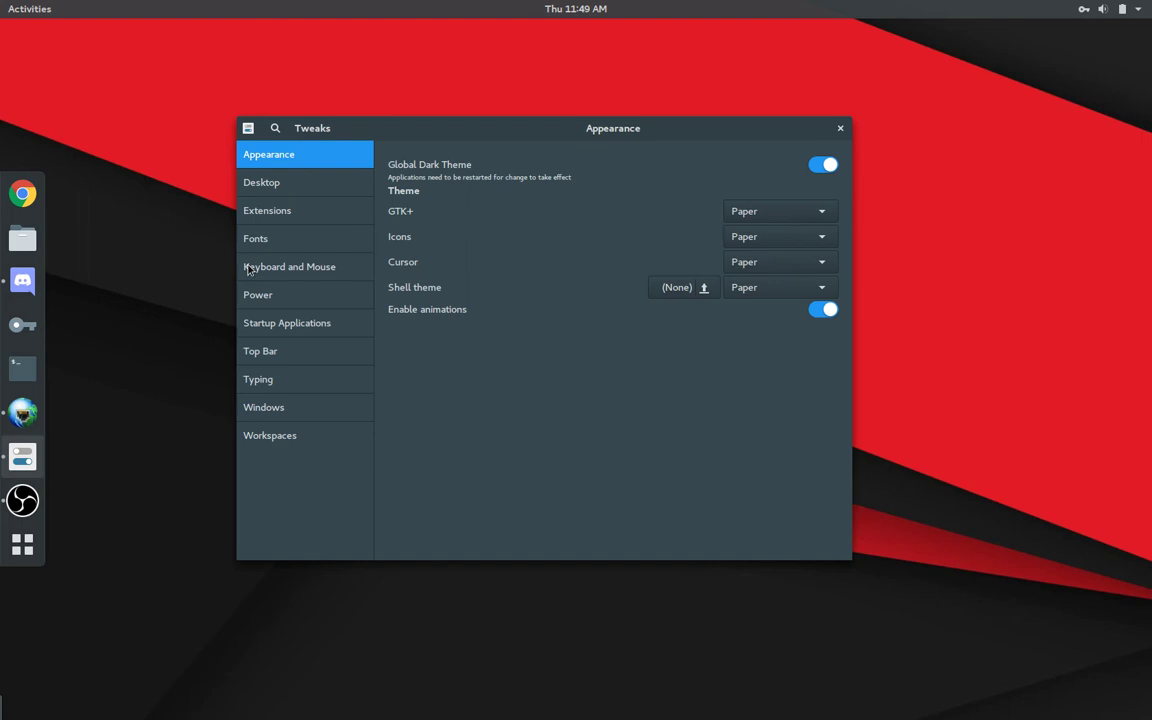
- On the Desktop page, turn Icons on Desktop off, back on, and off again
{"action": "left_click", "coordinate": [243, 180]}
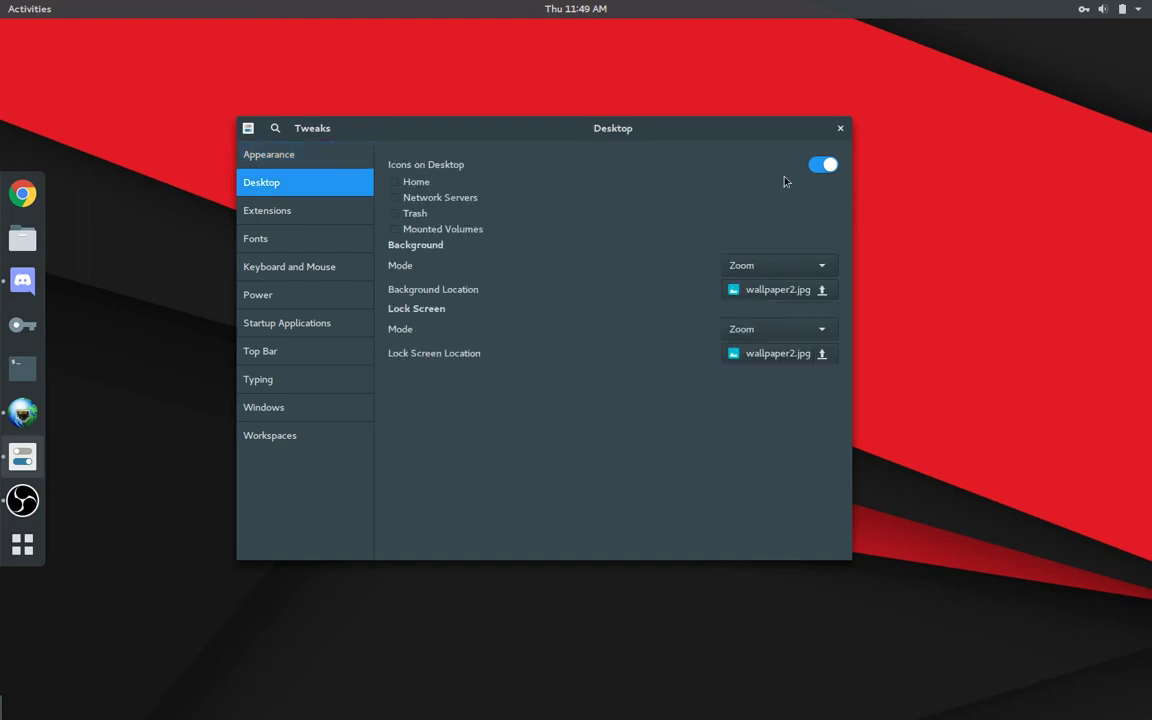
{"action": "left_click", "coordinate": [818, 167]}
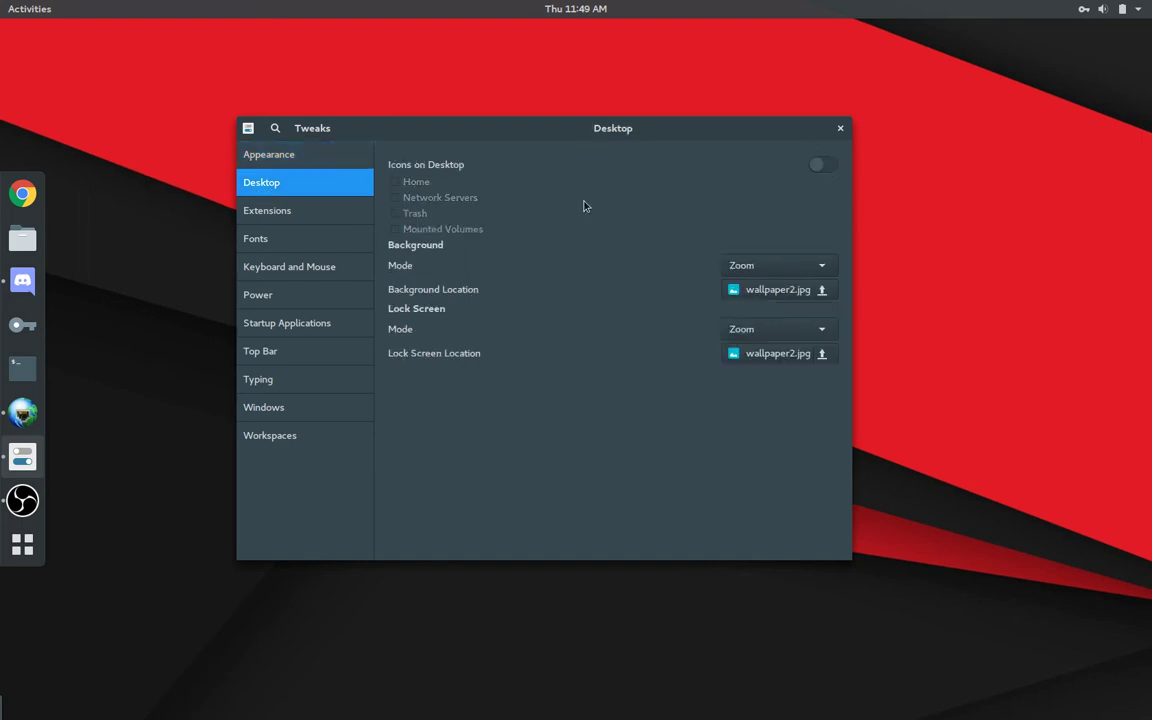
{"action": "right_click", "coordinate": [114, 113]}
{"action": "left_click", "coordinate": [744, 242]}
{"action": "left_click", "coordinate": [824, 163]}
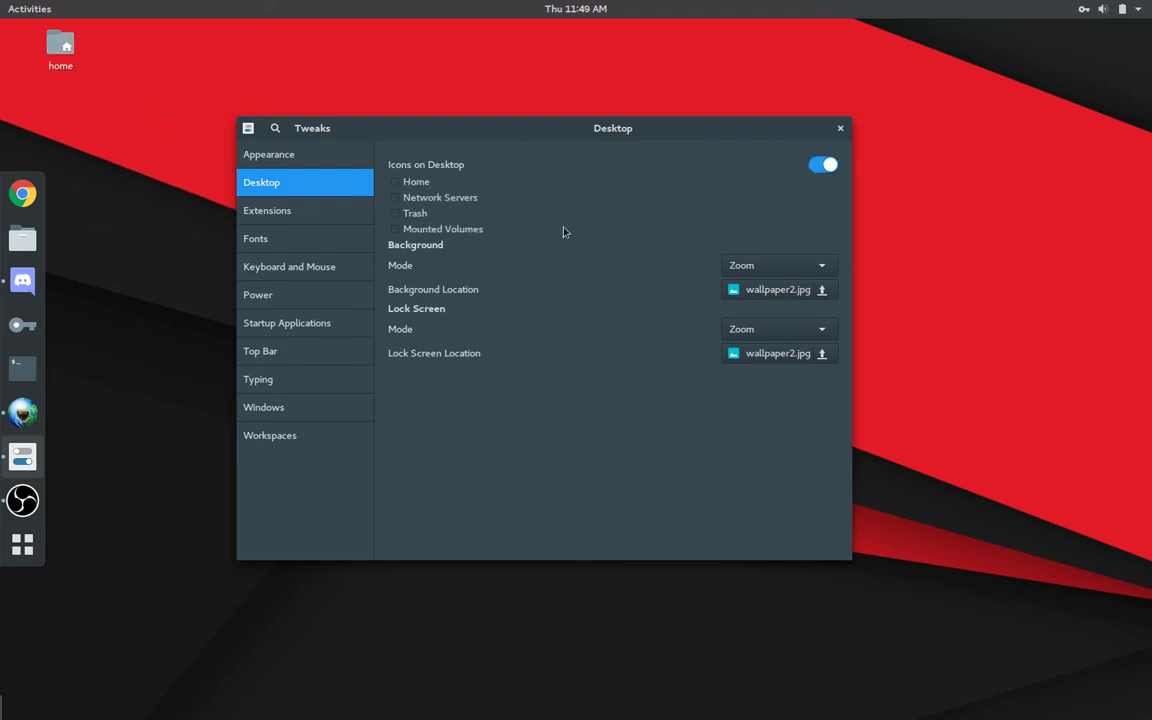
{"action": "left_click", "coordinate": [824, 164]}
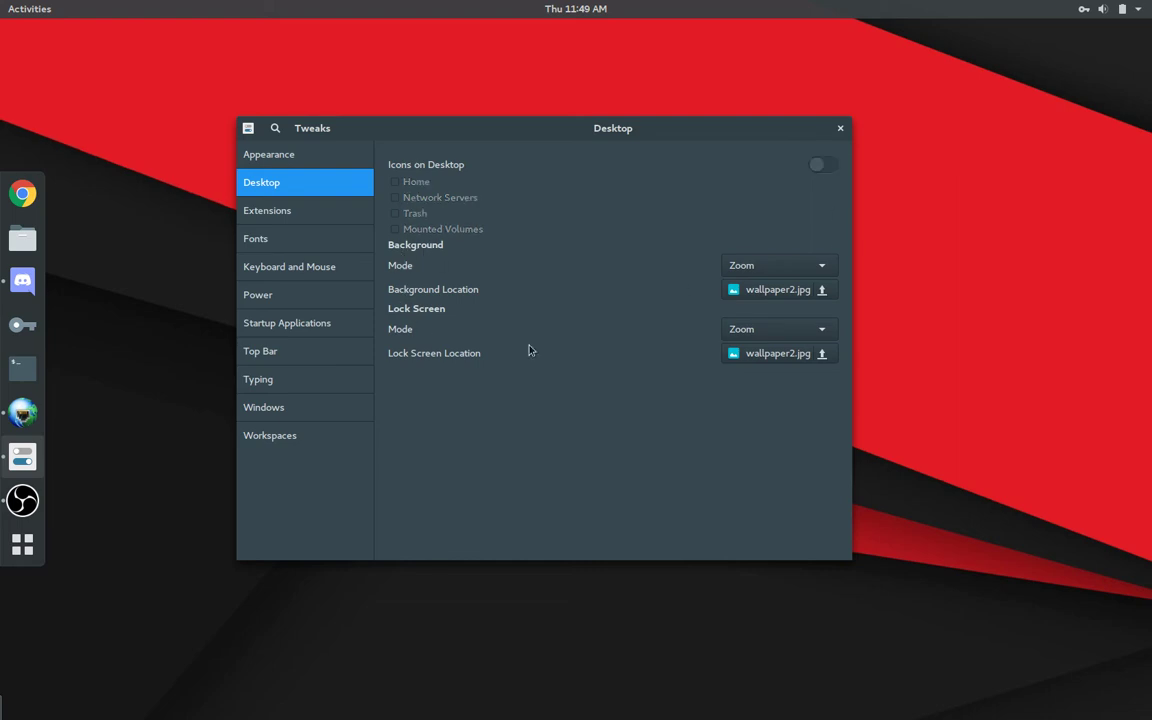
- Try Background Mode Wallpaper on the desktop, then set it back to Zoom
{"action": "left_click", "coordinate": [756, 268]}
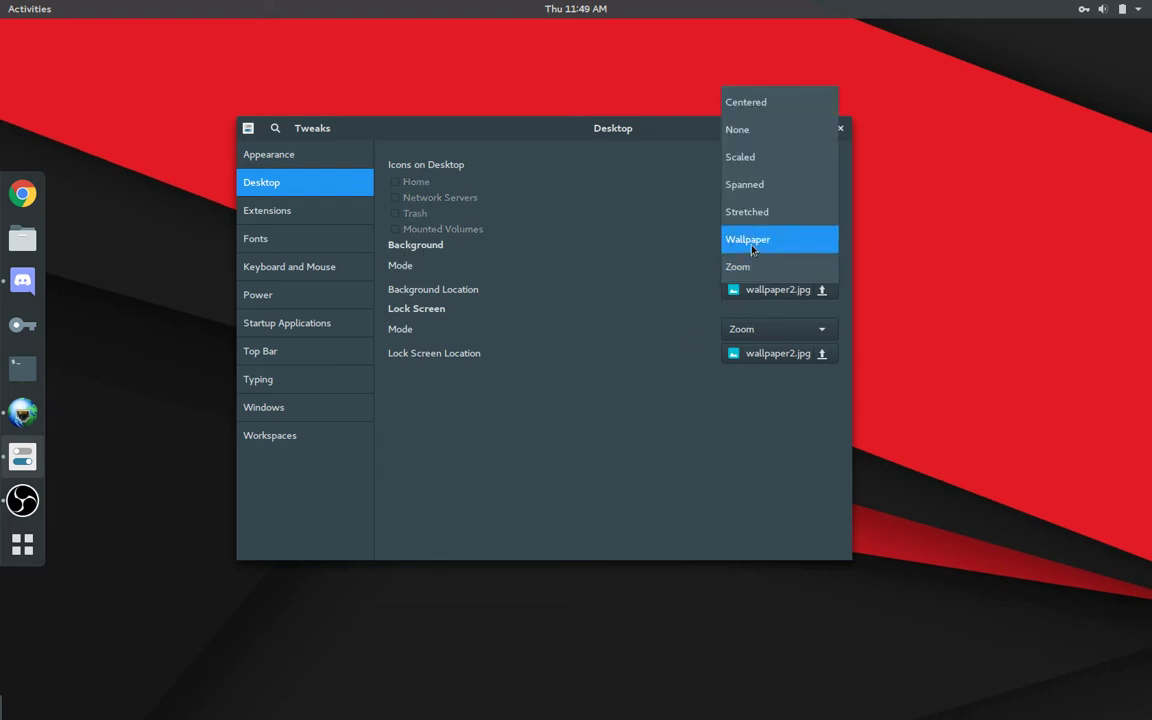
{"action": "left_click", "coordinate": [751, 239]}
{"action": "mouse_move", "coordinate": [659, 118]}
{"action": "left_mouse_down"}
{"action": "mouse_move", "coordinate": [604, 177]}
{"action": "mouse_move", "coordinate": [478, 596]}
{"action": "mouse_move", "coordinate": [701, 231]}
{"action": "mouse_move", "coordinate": [657, 101]}
{"action": "left_mouse_up"}
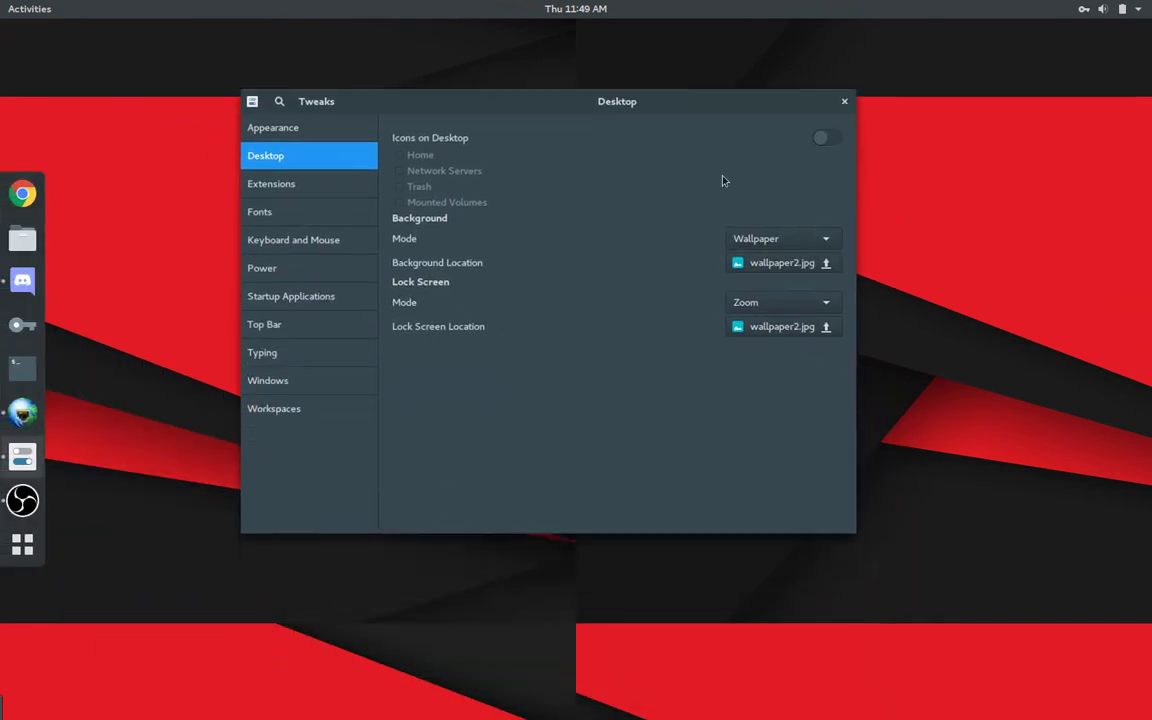
{"action": "left_click", "coordinate": [757, 243]}
{"action": "left_click", "coordinate": [745, 265]}
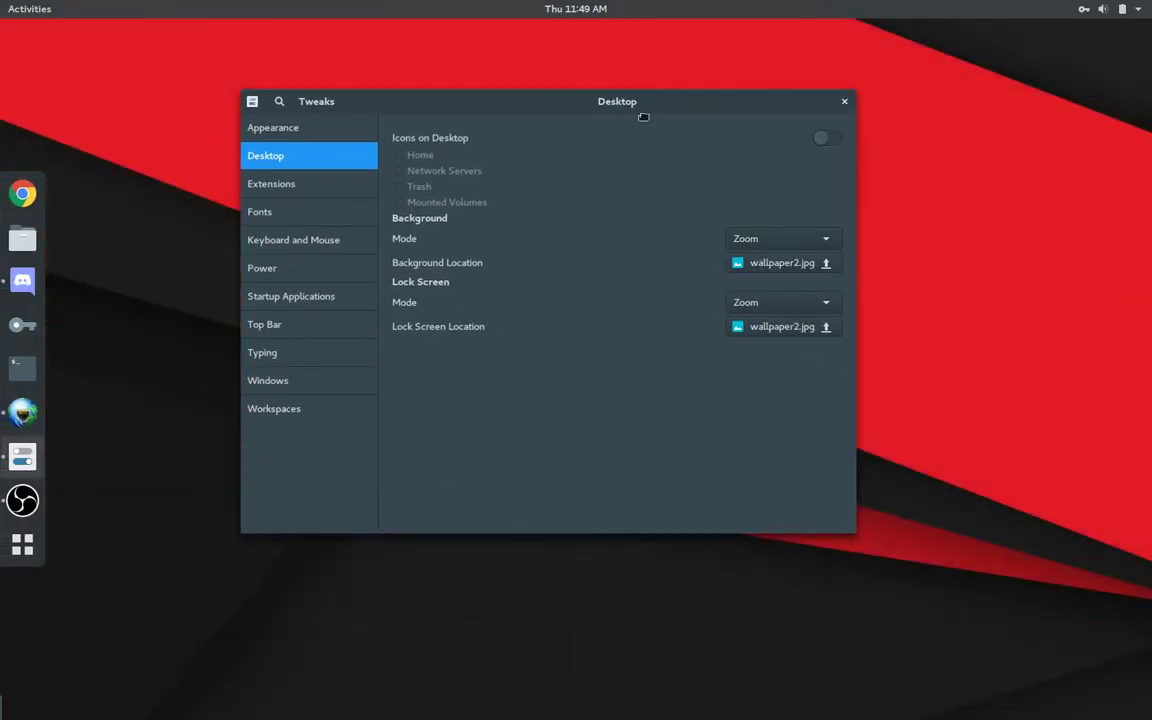
{"action": "left_click_drag", "start_coordinate": [645, 108], "coordinate": [702, 86]}
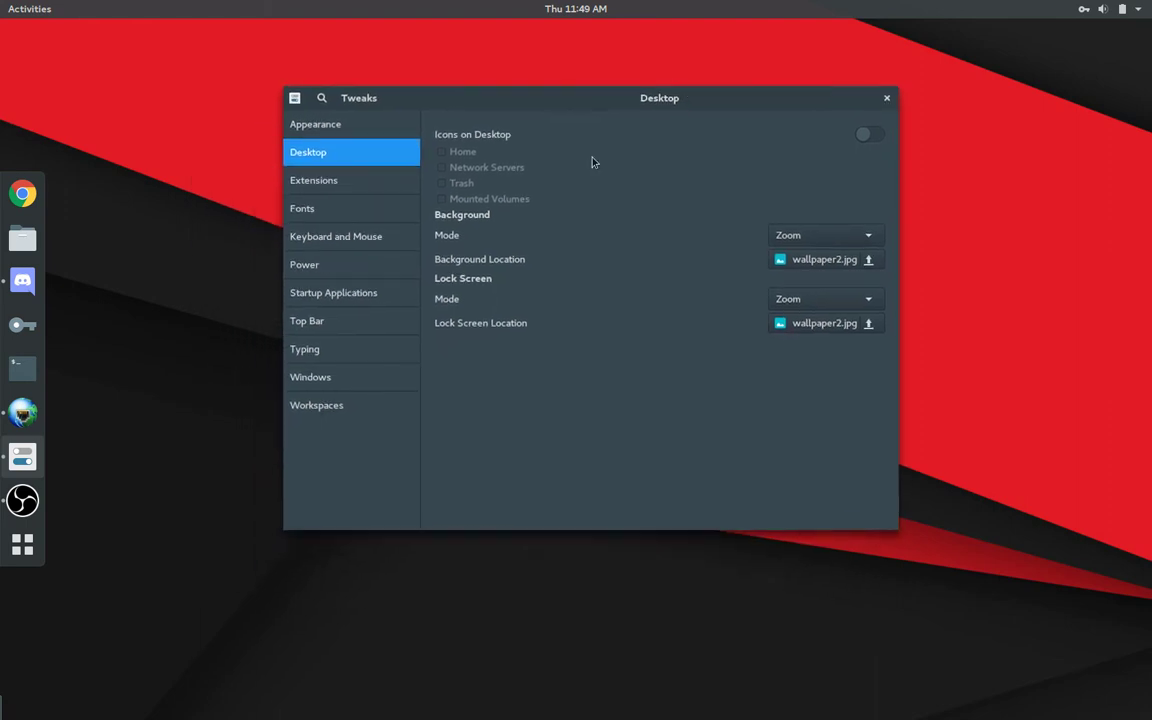
{"action": "left_click", "coordinate": [290, 183]}
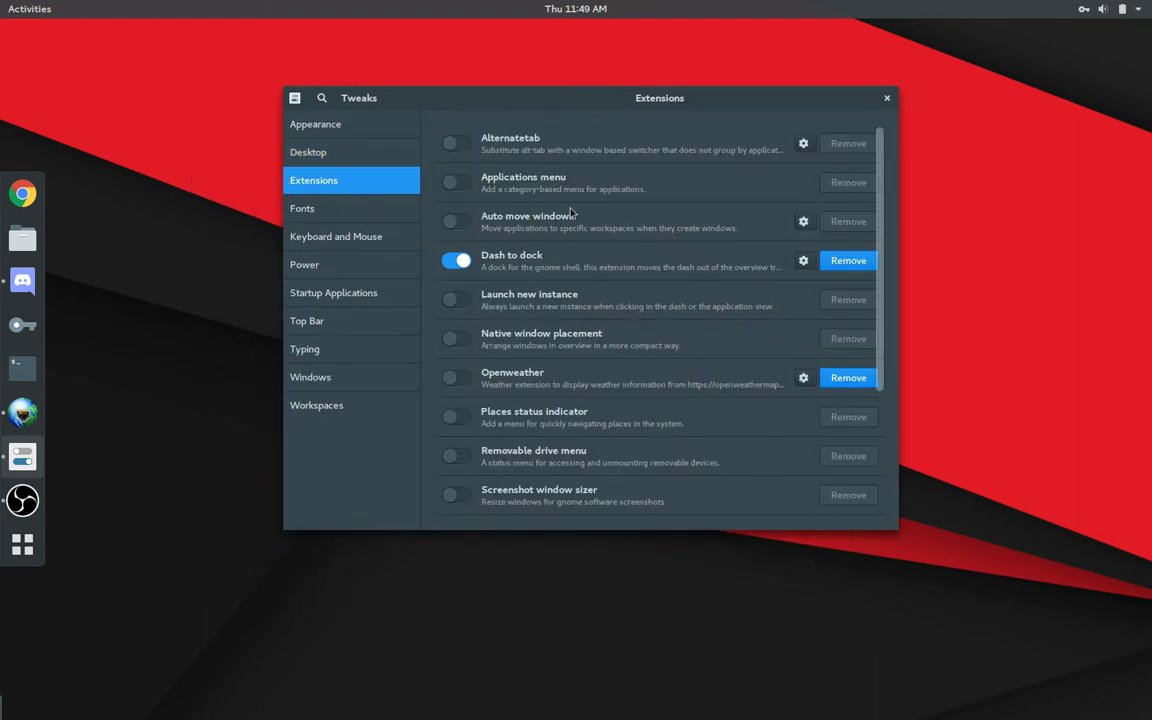
- Turn on Openweather, peek at its weather panel, then switch the extension back off
{"action": "scroll", "coordinate": [612, 303], "scroll_direction": "down", "scroll_amount": 4}
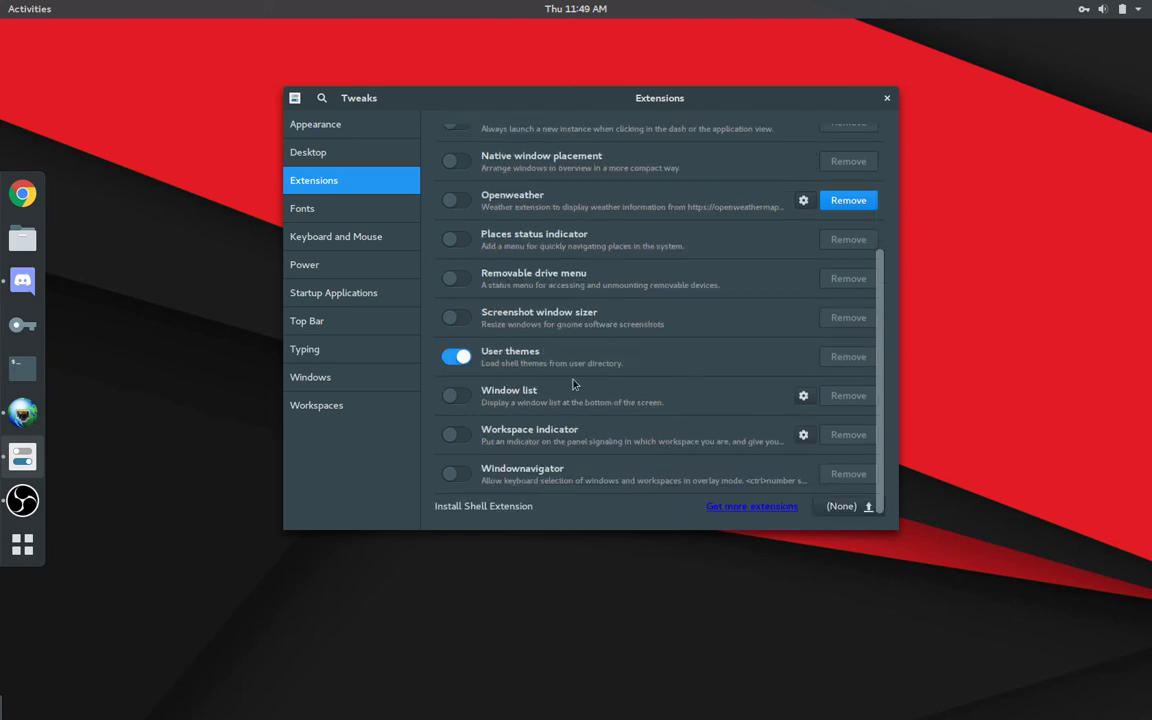
{"action": "scroll", "coordinate": [580, 375], "scroll_direction": "up", "scroll_amount": 3}
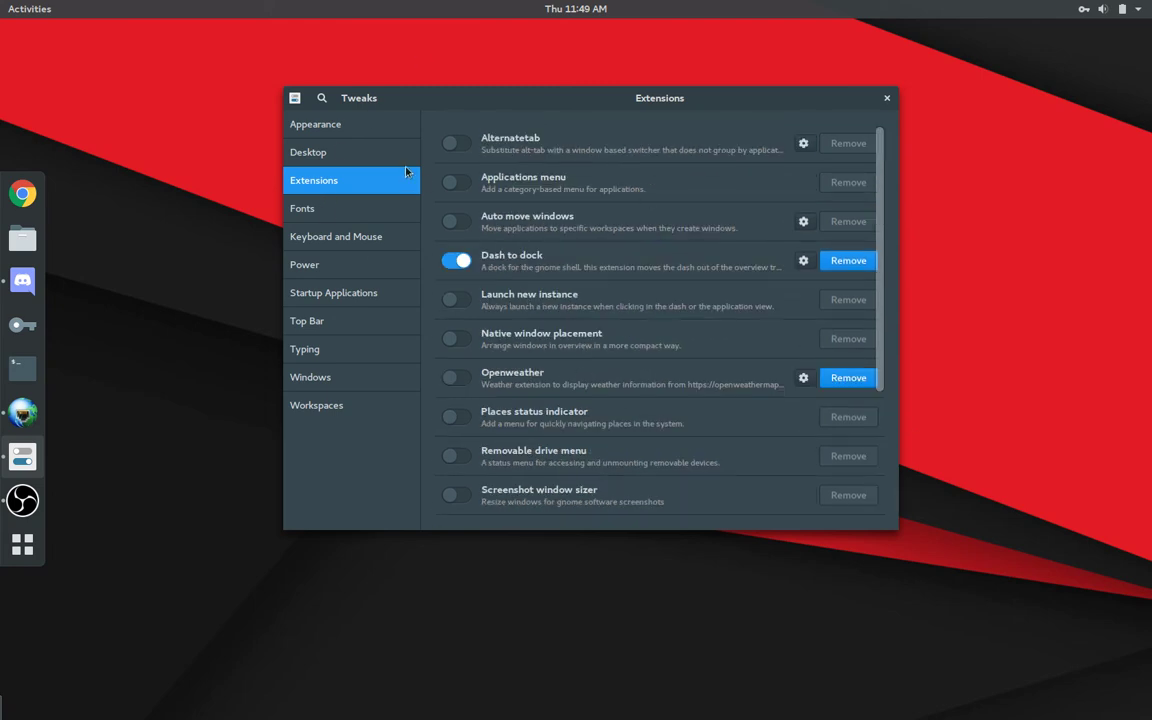
{"action": "scroll", "coordinate": [605, 368], "scroll_direction": "down", "scroll_amount": 2}
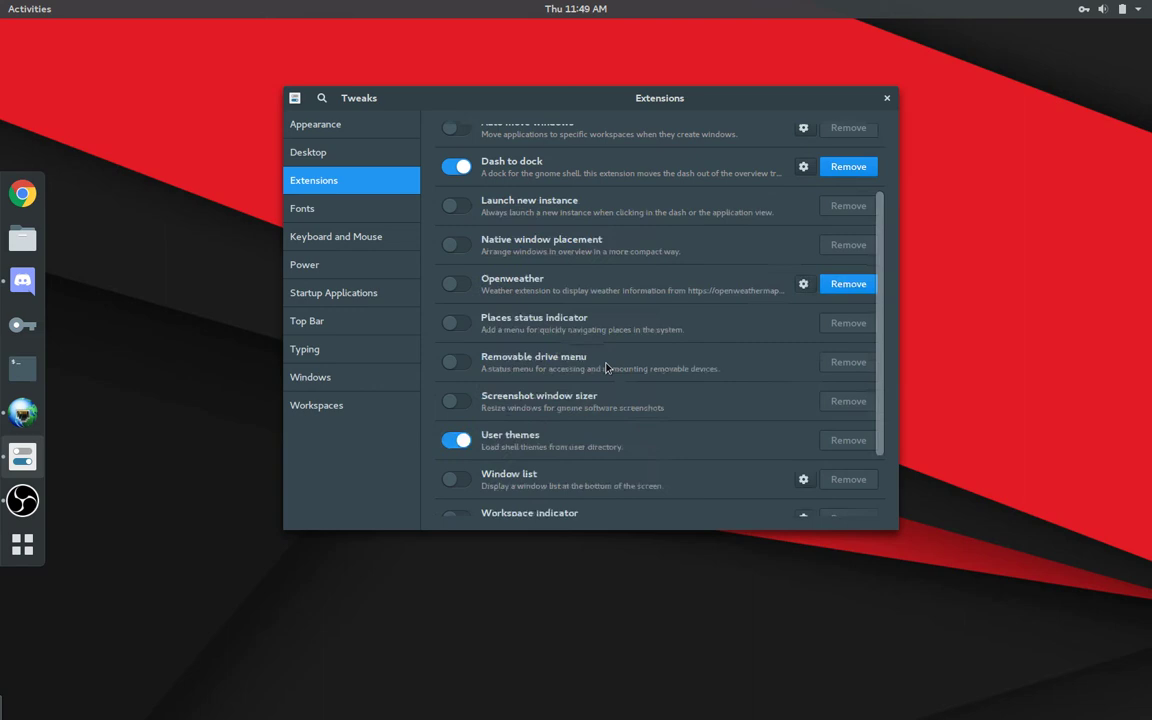
{"action": "scroll", "coordinate": [605, 368], "scroll_direction": "down", "scroll_amount": 2}
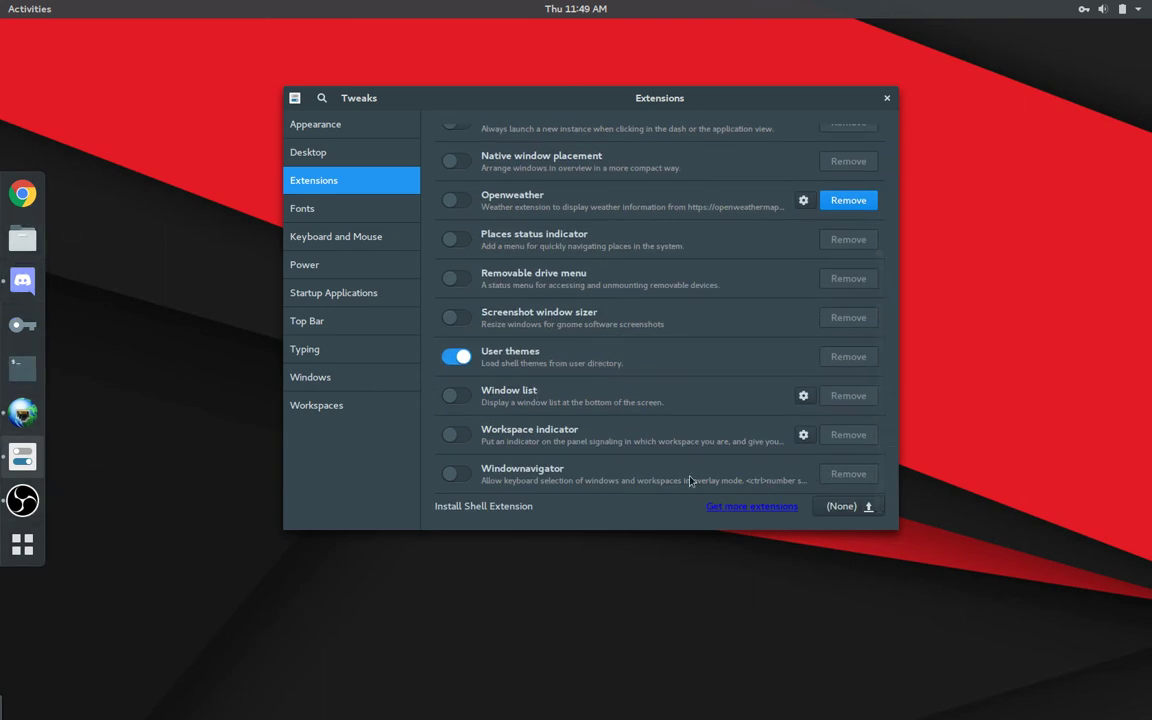
{"action": "scroll", "coordinate": [620, 428], "scroll_direction": "up", "scroll_amount": 3}
{"action": "scroll", "coordinate": [587, 422], "scroll_direction": "down", "scroll_amount": 3}
{"action": "scroll", "coordinate": [520, 380], "scroll_direction": "up", "scroll_amount": 3}
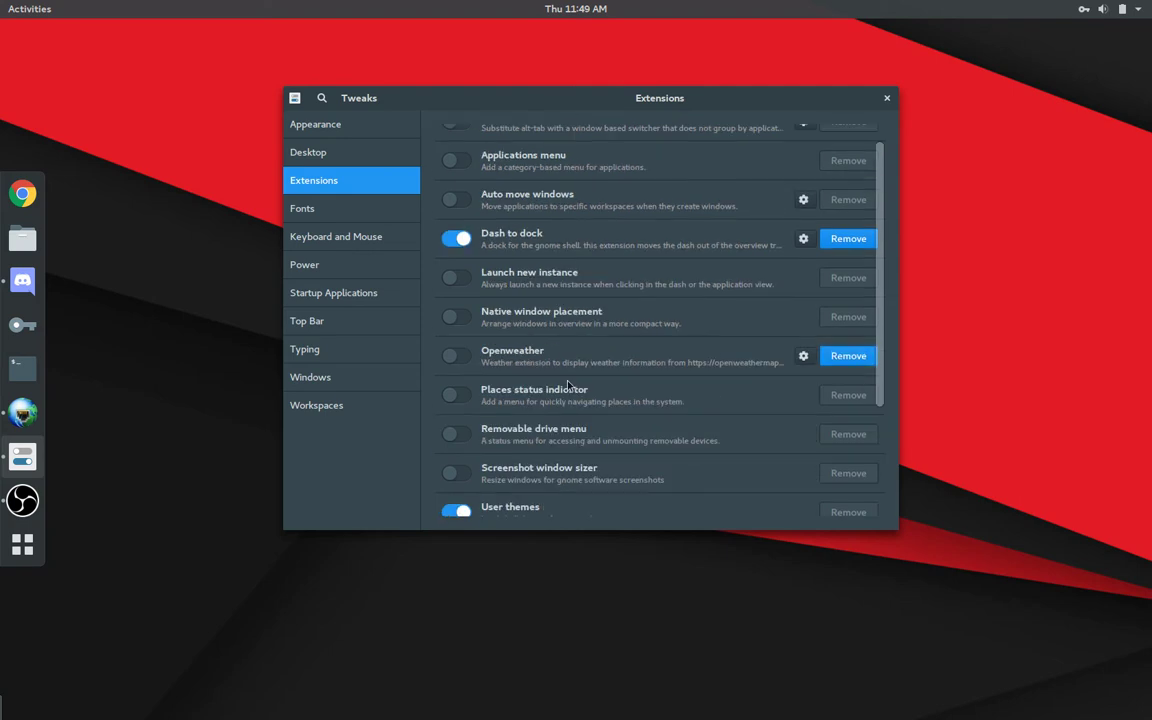
{"action": "left_click", "coordinate": [456, 355]}
{"action": "left_click", "coordinate": [615, 9]}
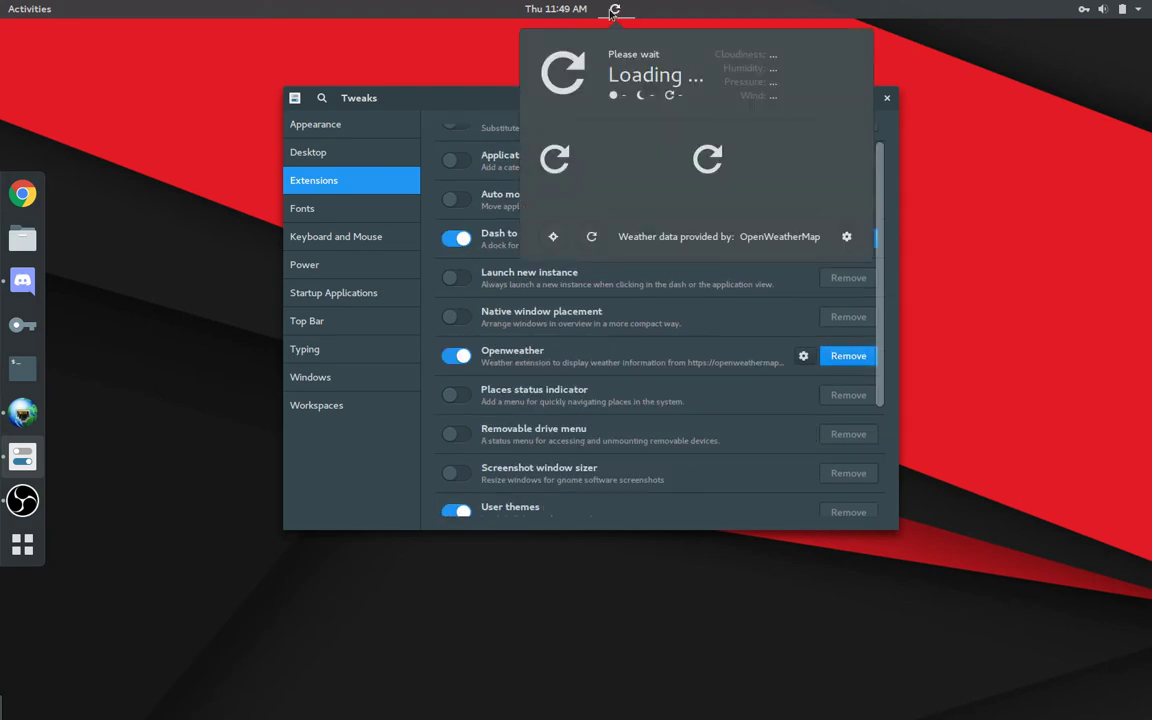
{"action": "left_click", "coordinate": [614, 12]}
{"action": "left_click", "coordinate": [457, 356]}
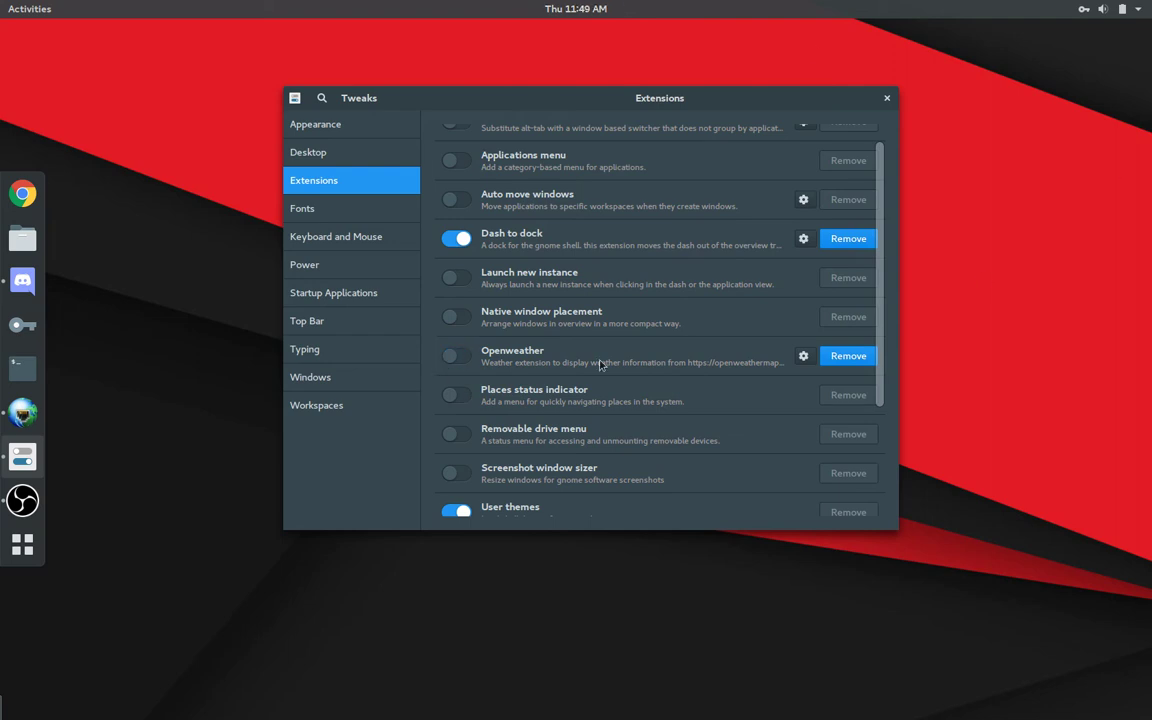
- Enable Places status indicator and open and close its new Places menu twice
{"action": "scroll", "coordinate": [600, 366], "scroll_direction": "down", "scroll_amount": 4}
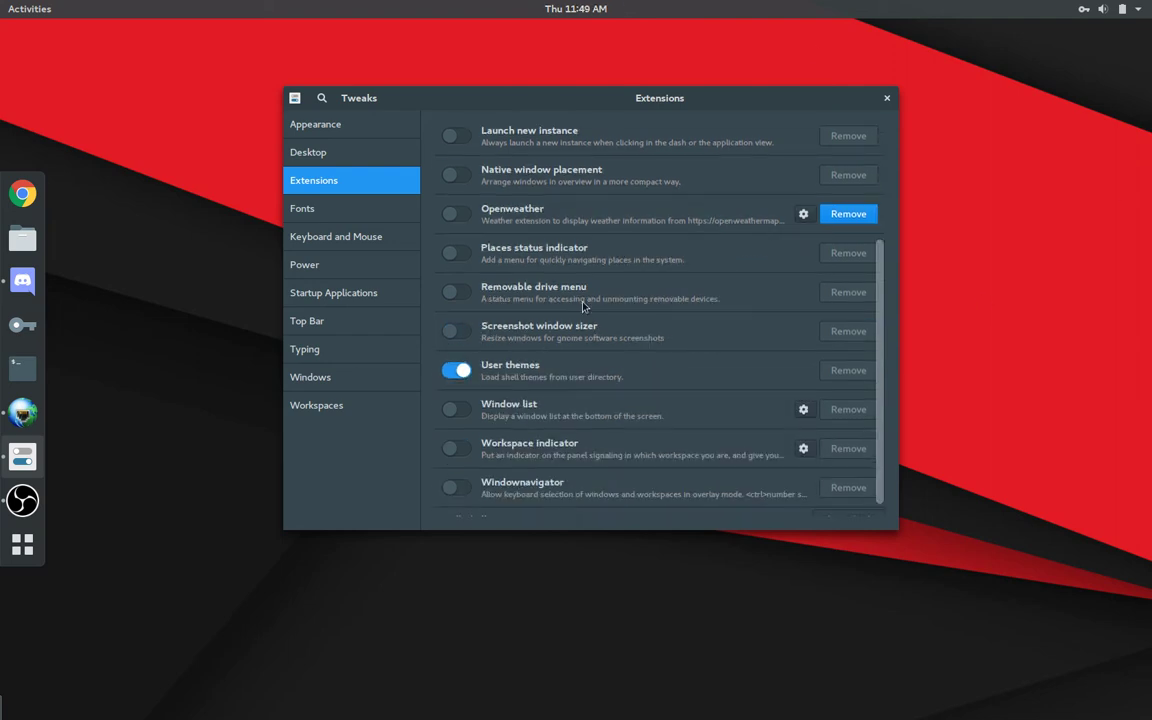
{"action": "left_click", "coordinate": [457, 240]}
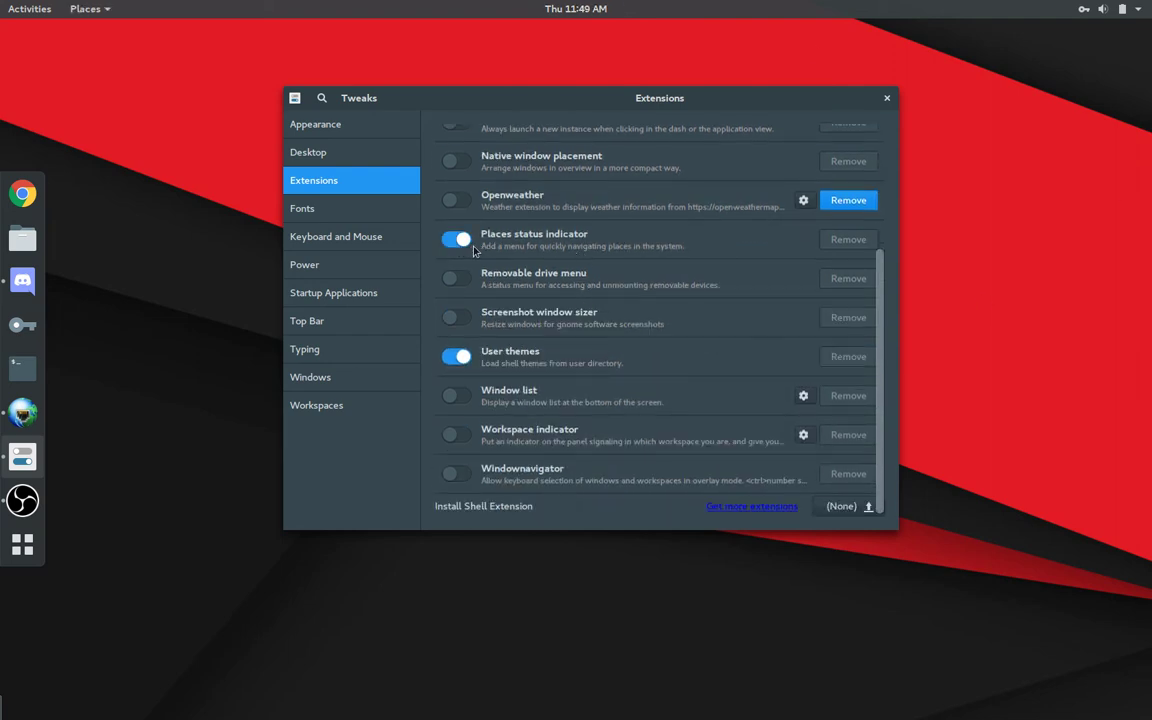
{"action": "left_click", "coordinate": [108, 12]}
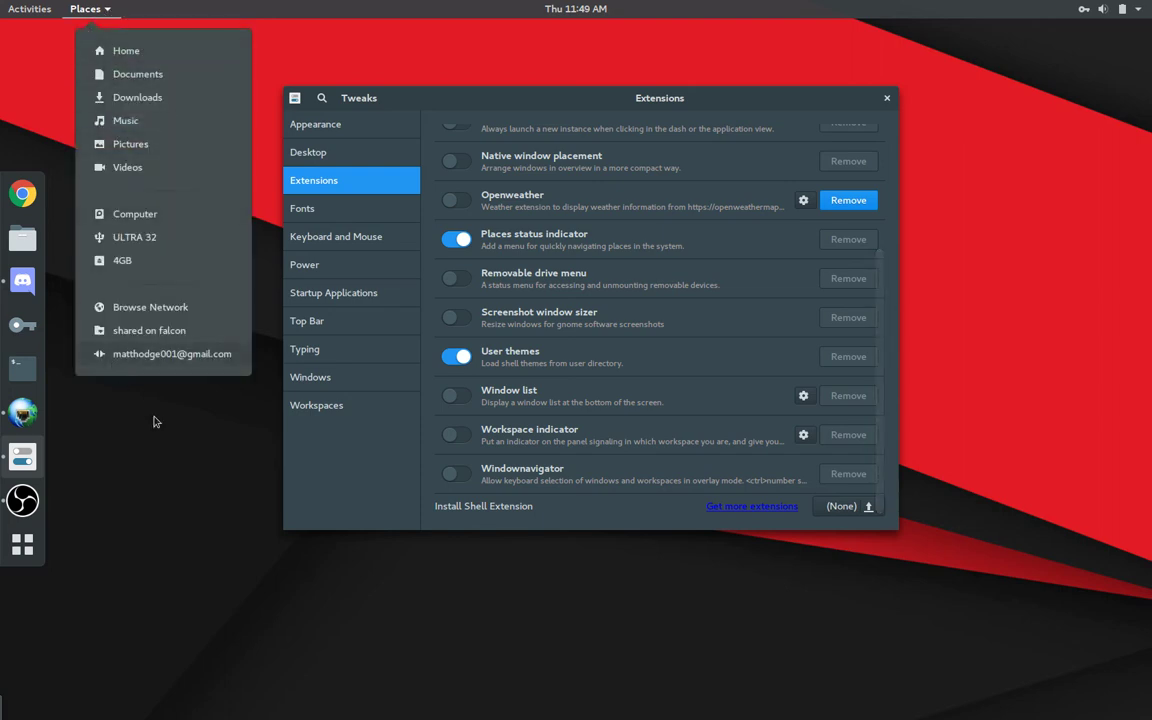
{"action": "left_click", "coordinate": [97, 14]}
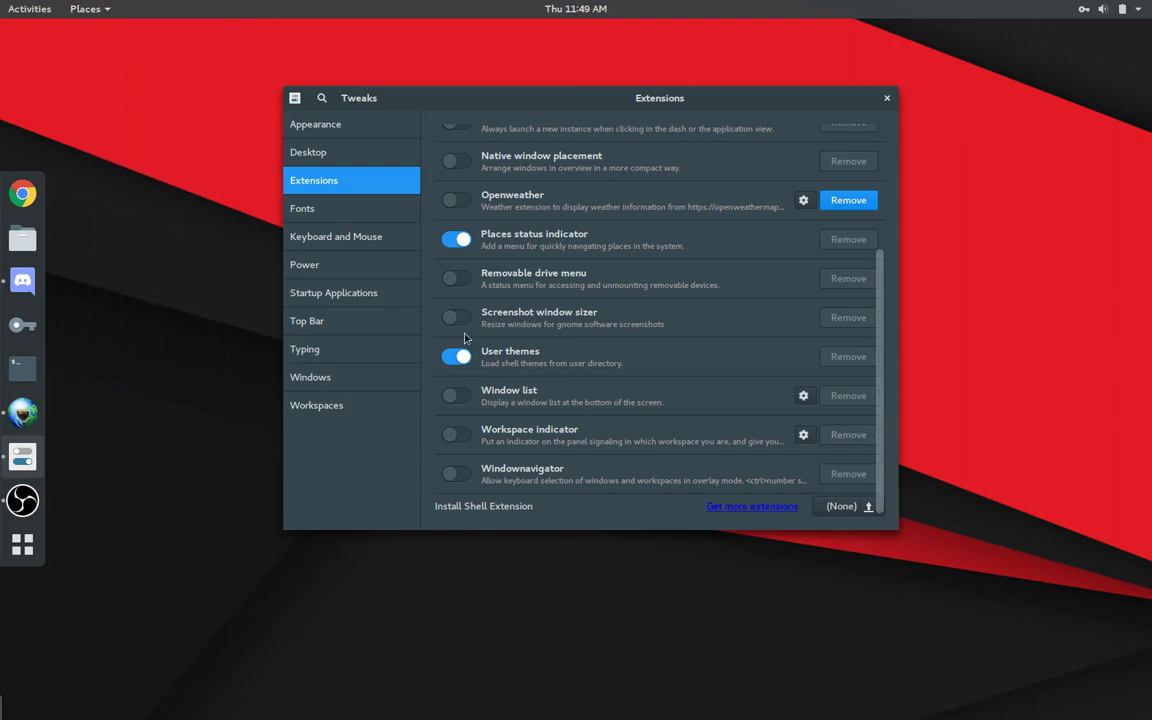
{"action": "left_click", "coordinate": [87, 9]}
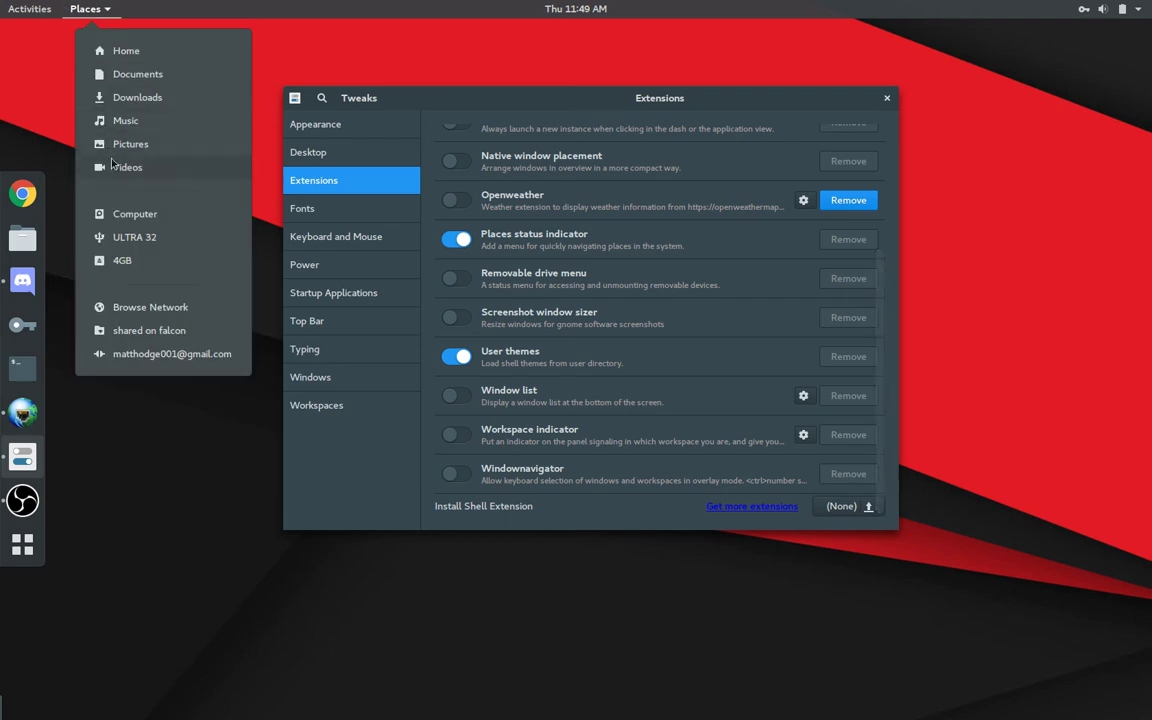
{"action": "left_click", "coordinate": [90, 10]}
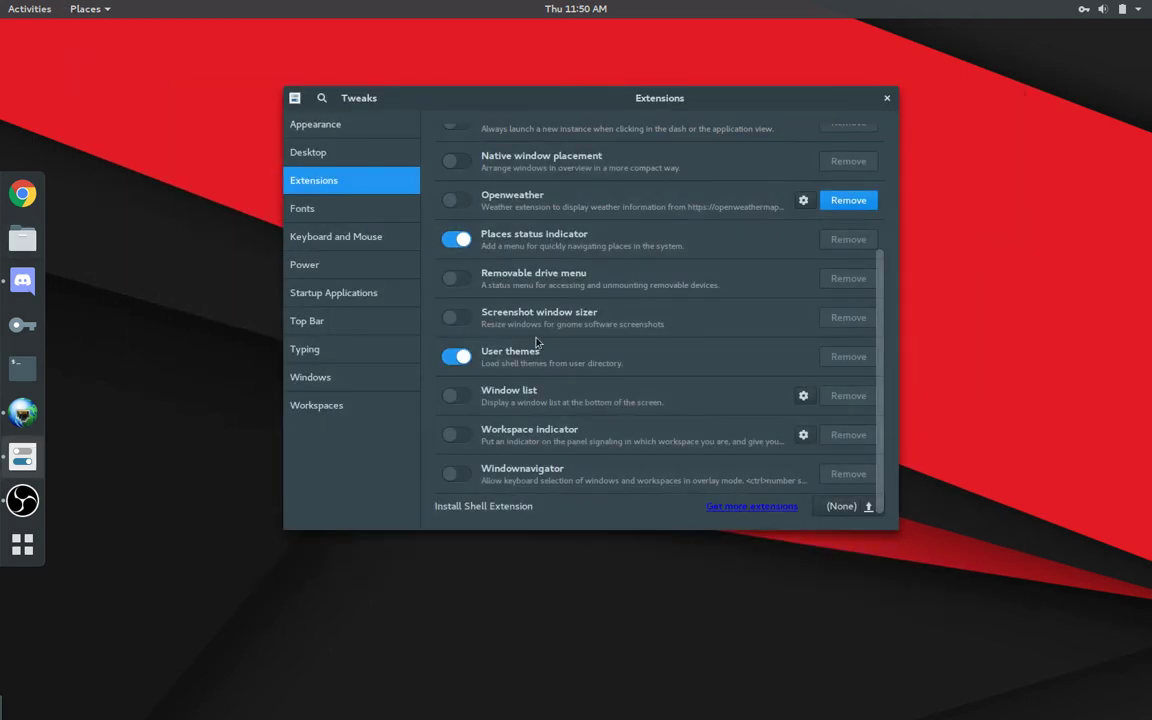
- Turn on the Window list extension and minimize and restore Tweaks from its bottom bar
{"action": "left_click", "coordinate": [458, 402]}
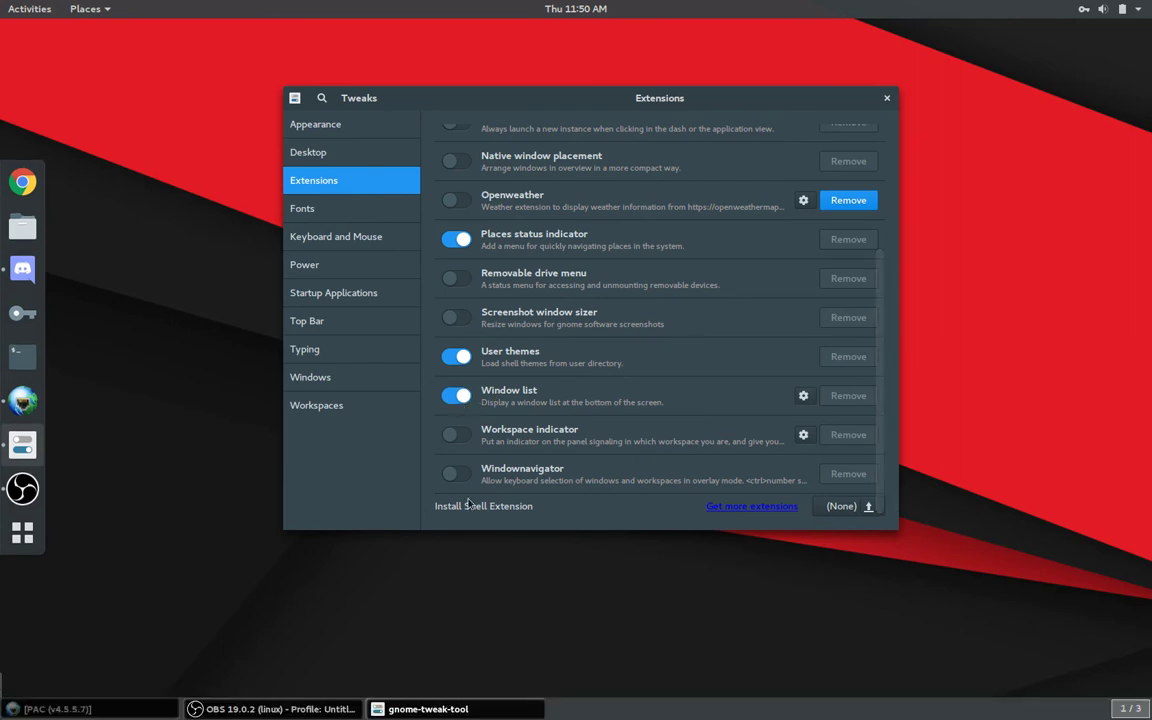
{"action": "left_click", "coordinate": [477, 714]}
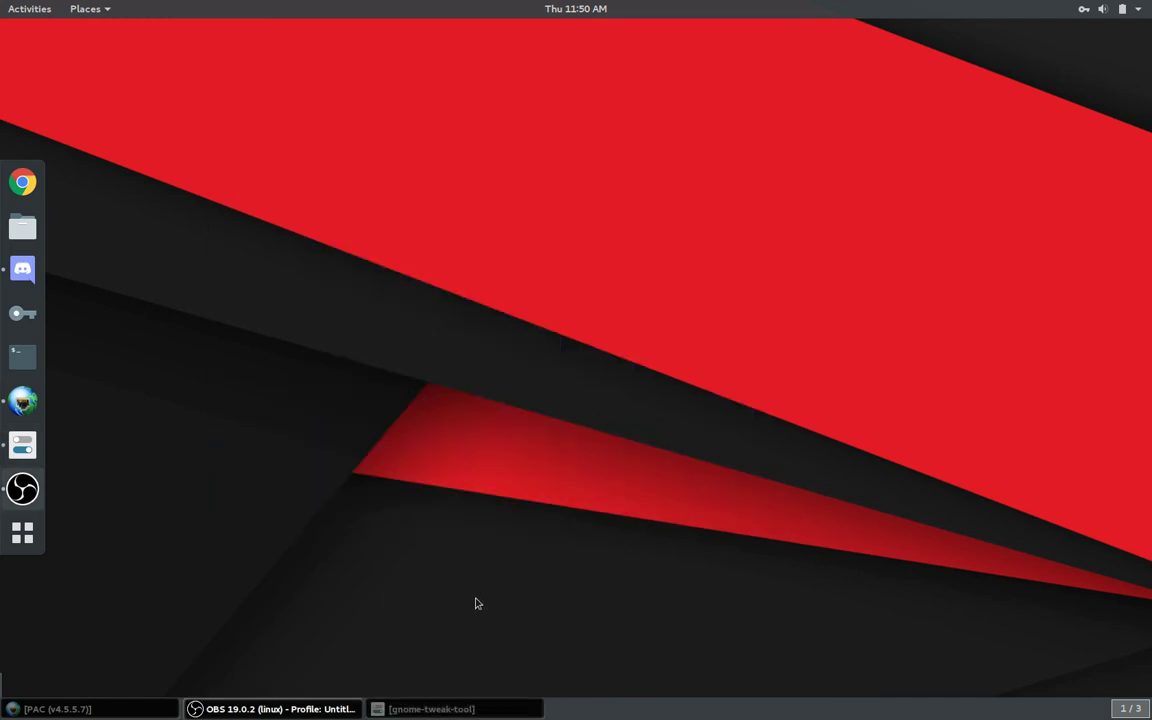
{"action": "left_click", "coordinate": [437, 714]}
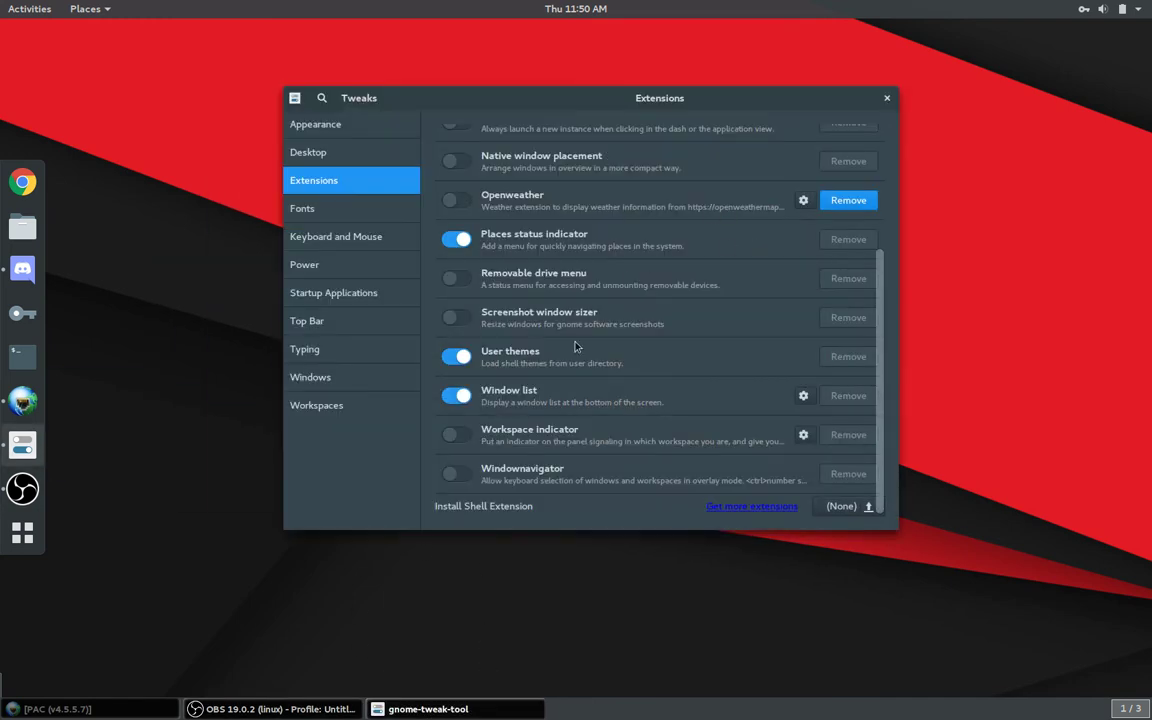
- Check the Window List settings, switch the extension back off, and show the Fonts page
{"action": "left_click", "coordinate": [806, 397]}
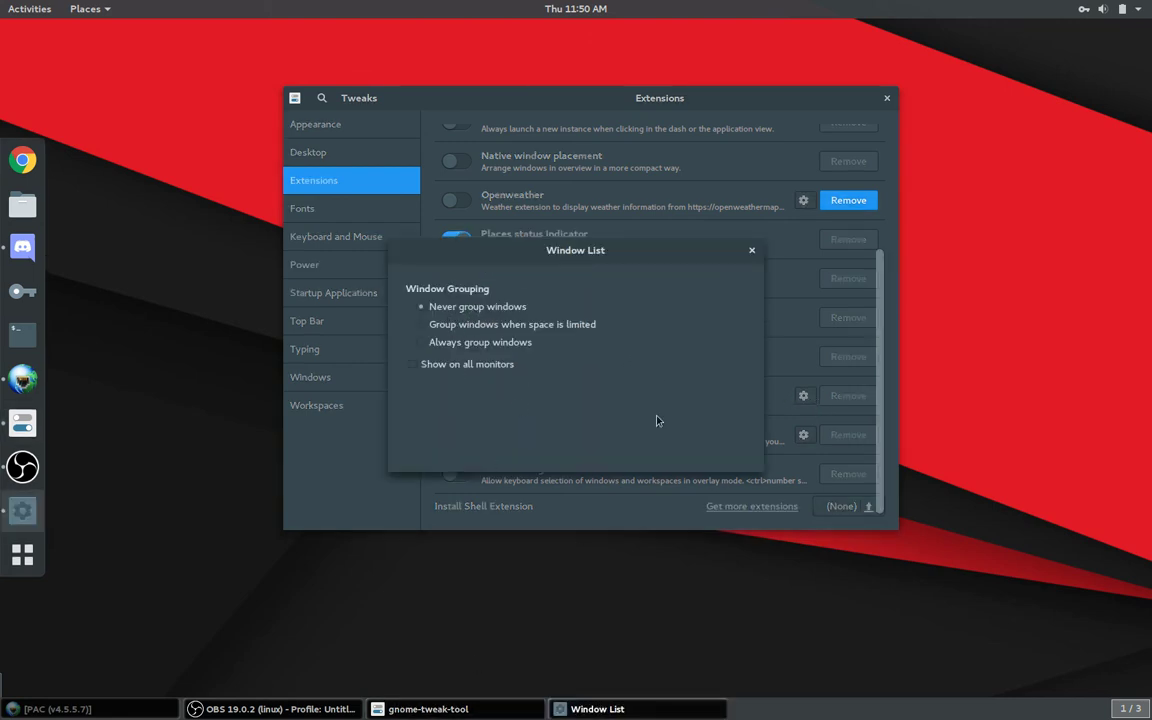
{"action": "left_click", "coordinate": [752, 250]}
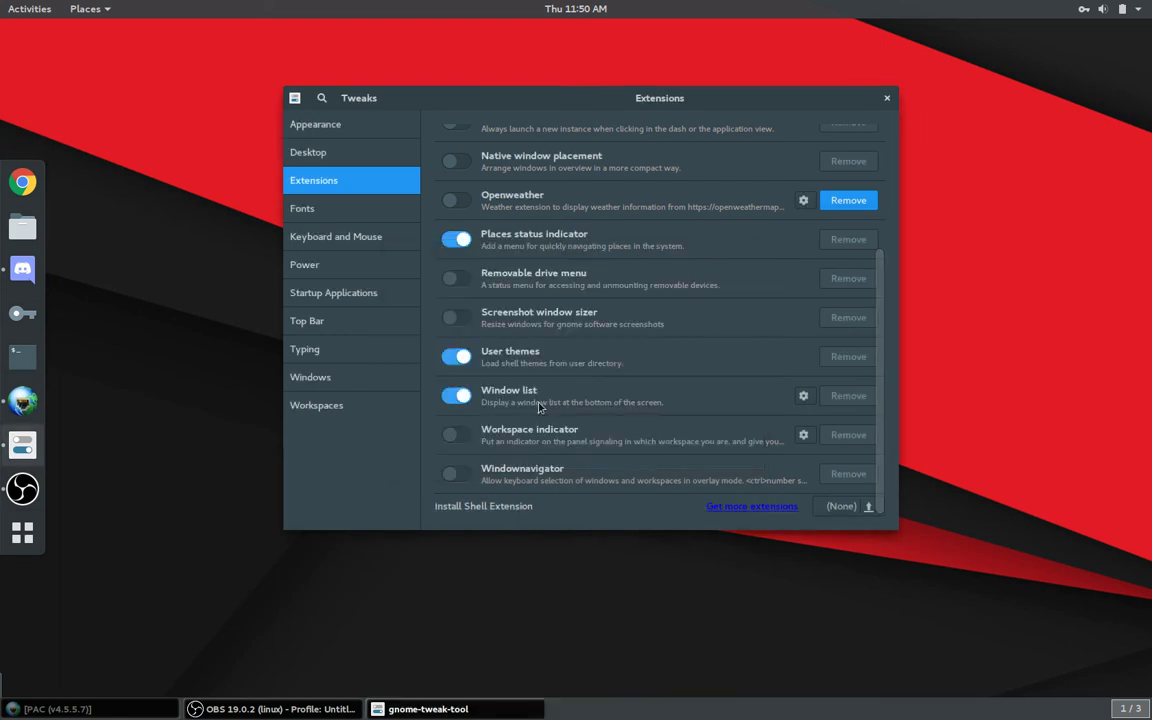
{"action": "left_click", "coordinate": [455, 393]}
{"action": "scroll", "coordinate": [468, 299], "scroll_direction": "up", "scroll_amount": 5}
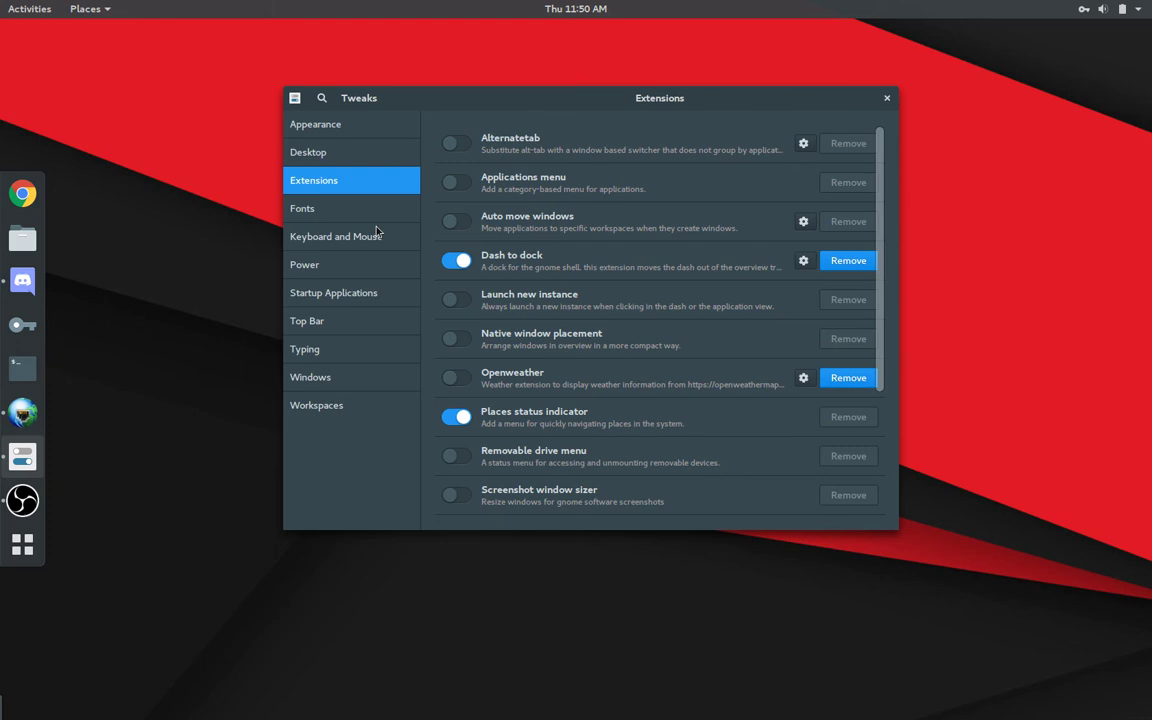
{"action": "left_click", "coordinate": [330, 209]}
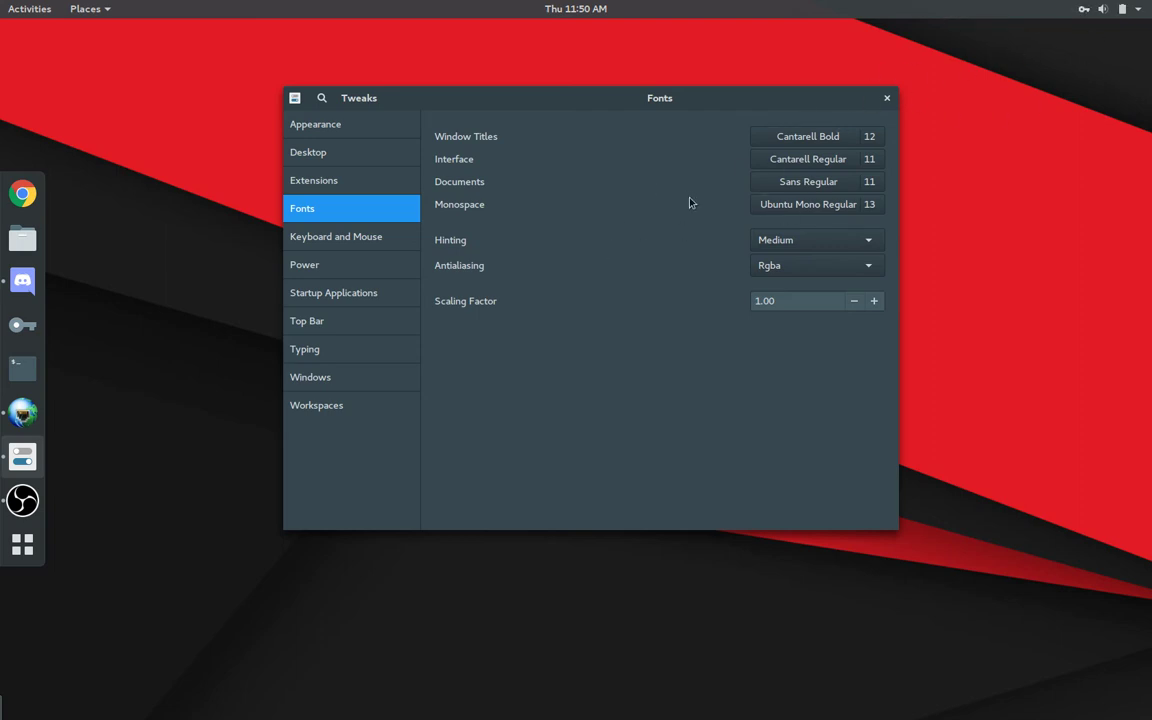
- Browse Keyboard and Mouse and Power, ending on Startup Applications listing f.lux, Discord and Remmina
{"action": "left_click", "coordinate": [350, 236]}
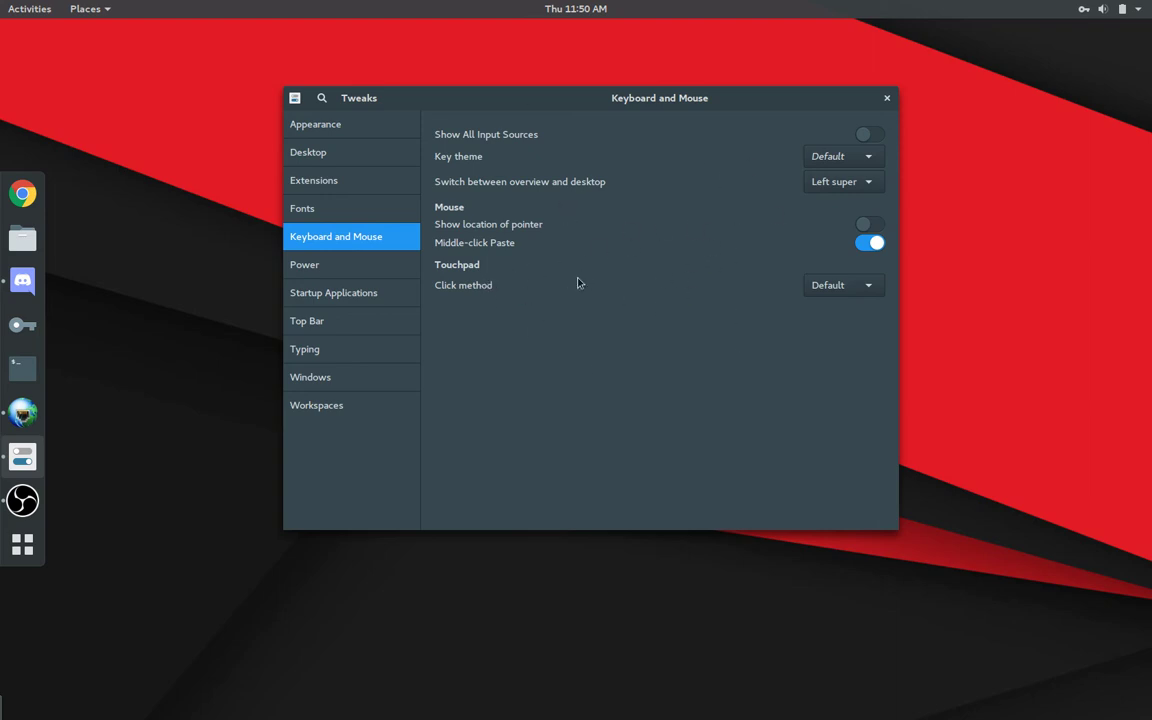
{"action": "left_click", "coordinate": [322, 267]}
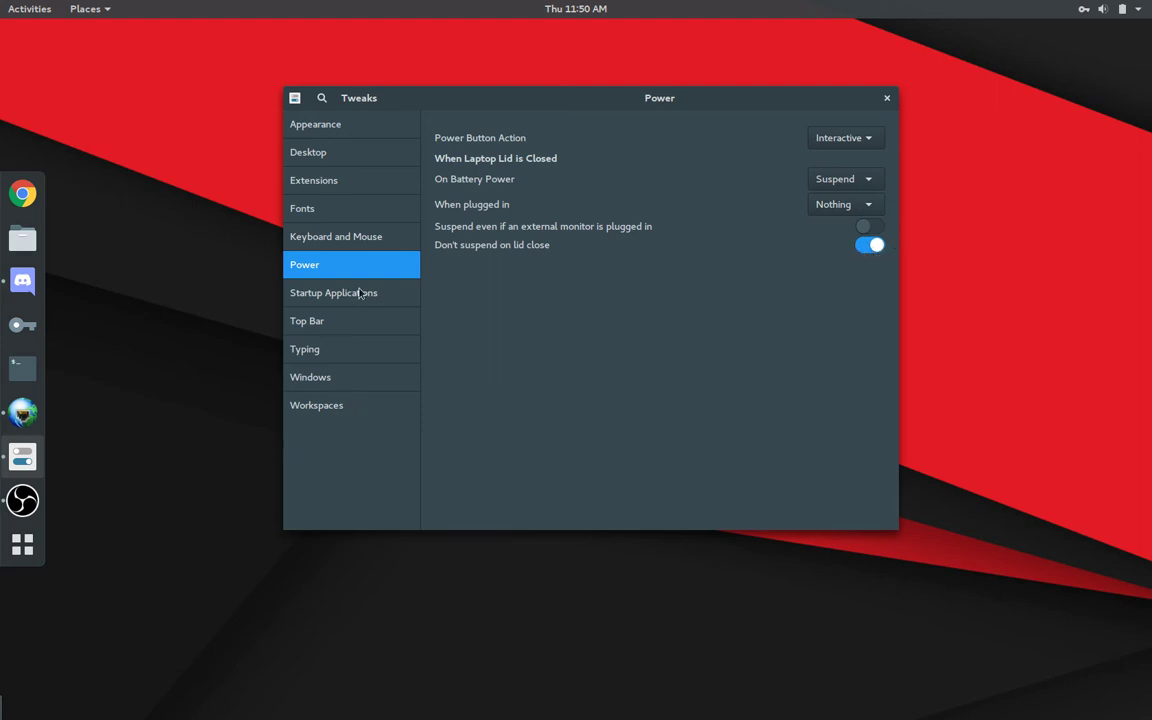
{"action": "left_click", "coordinate": [388, 296]}
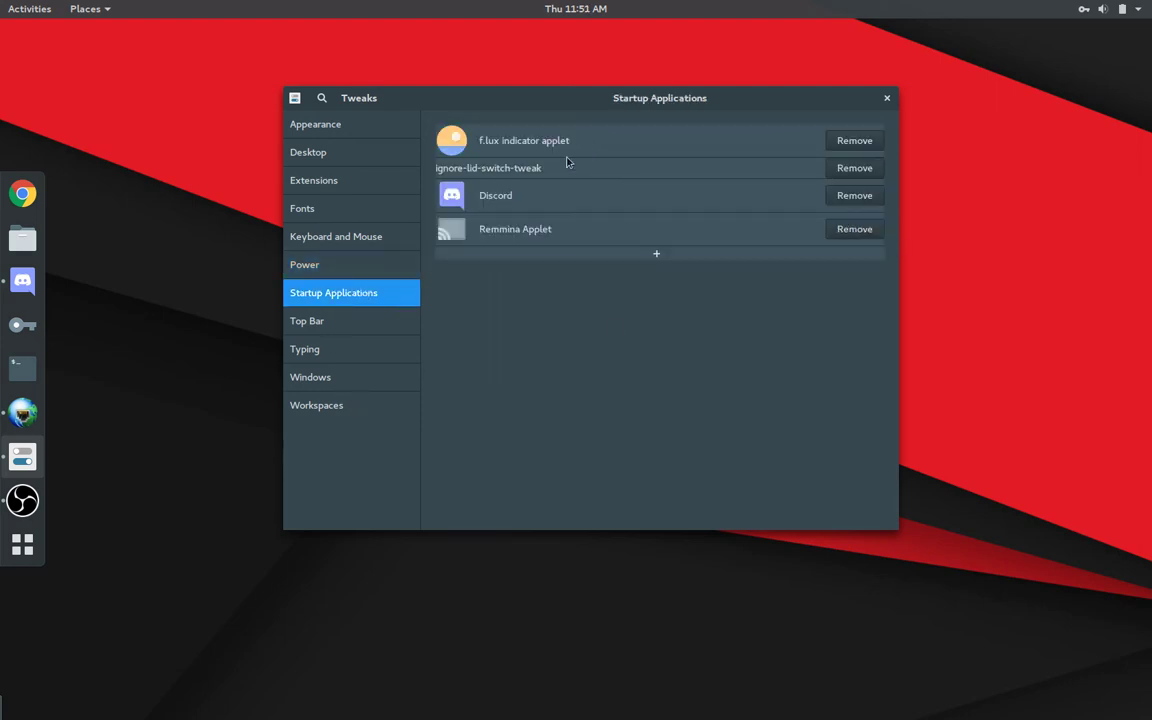
- Cancel the startup app chooser, then enable Show date so the clock reads Thu May 25
{"action": "left_click", "coordinate": [660, 254]}
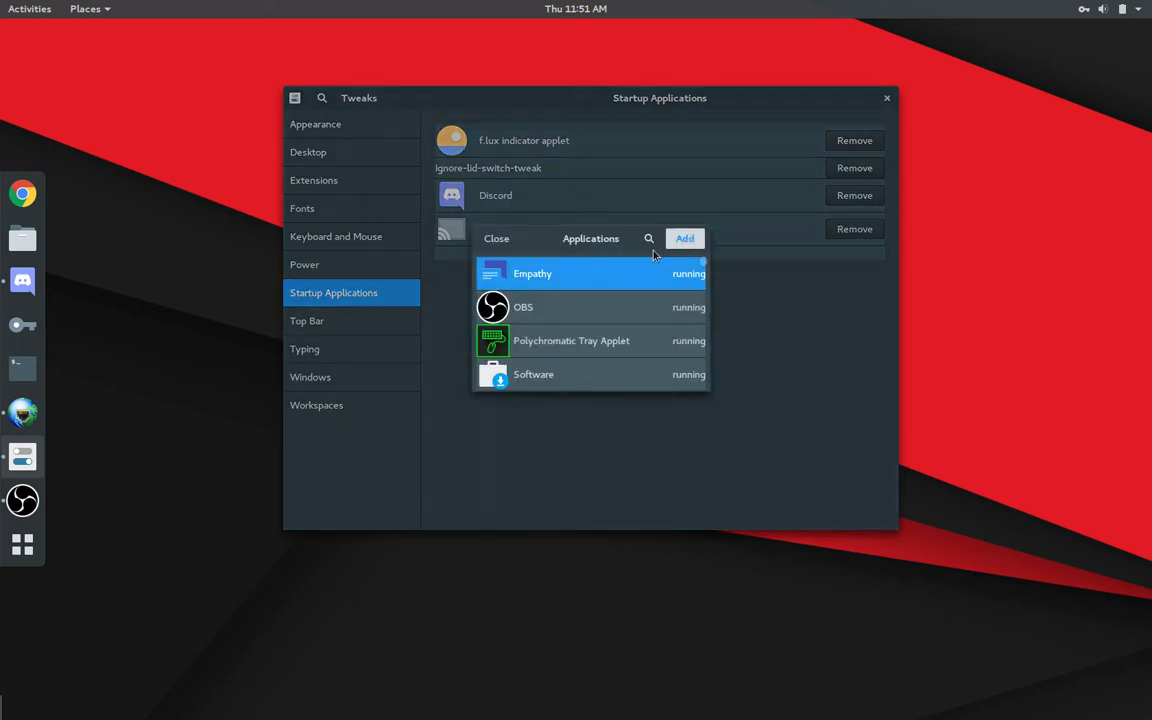
{"action": "left_click", "coordinate": [486, 239]}
{"action": "left_click", "coordinate": [319, 325]}
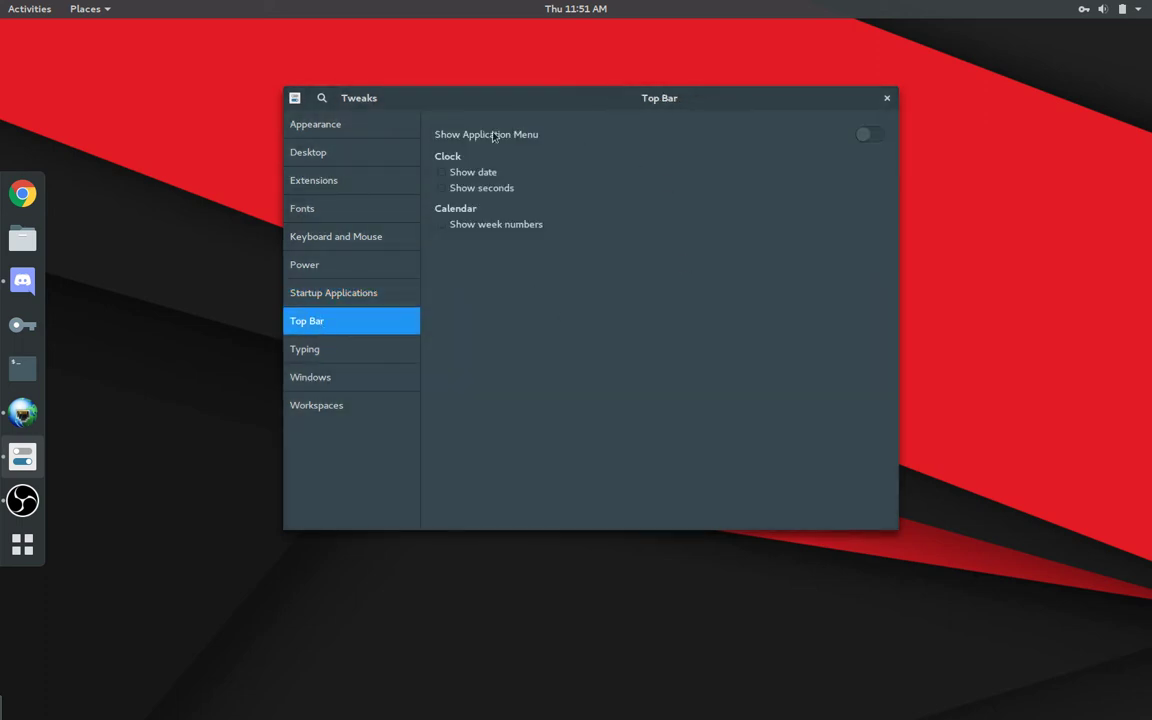
{"action": "left_click", "coordinate": [485, 177]}
{"action": "left_click", "coordinate": [538, 8]}
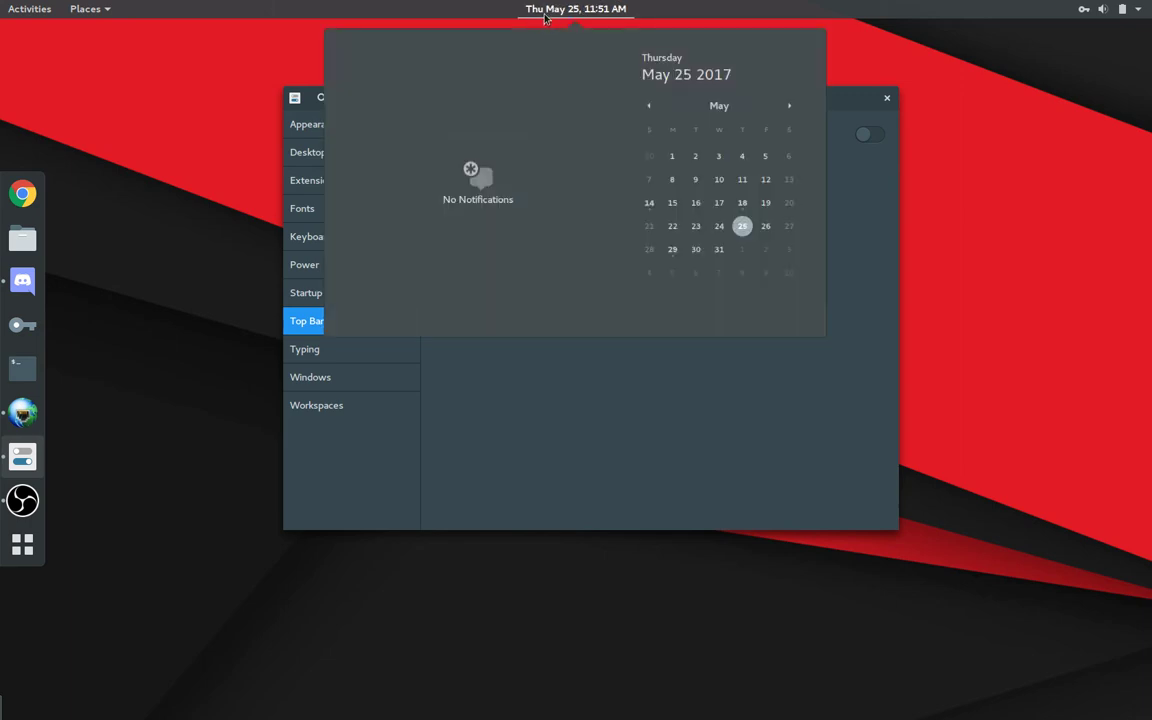
{"action": "left_click", "coordinate": [514, 10]}
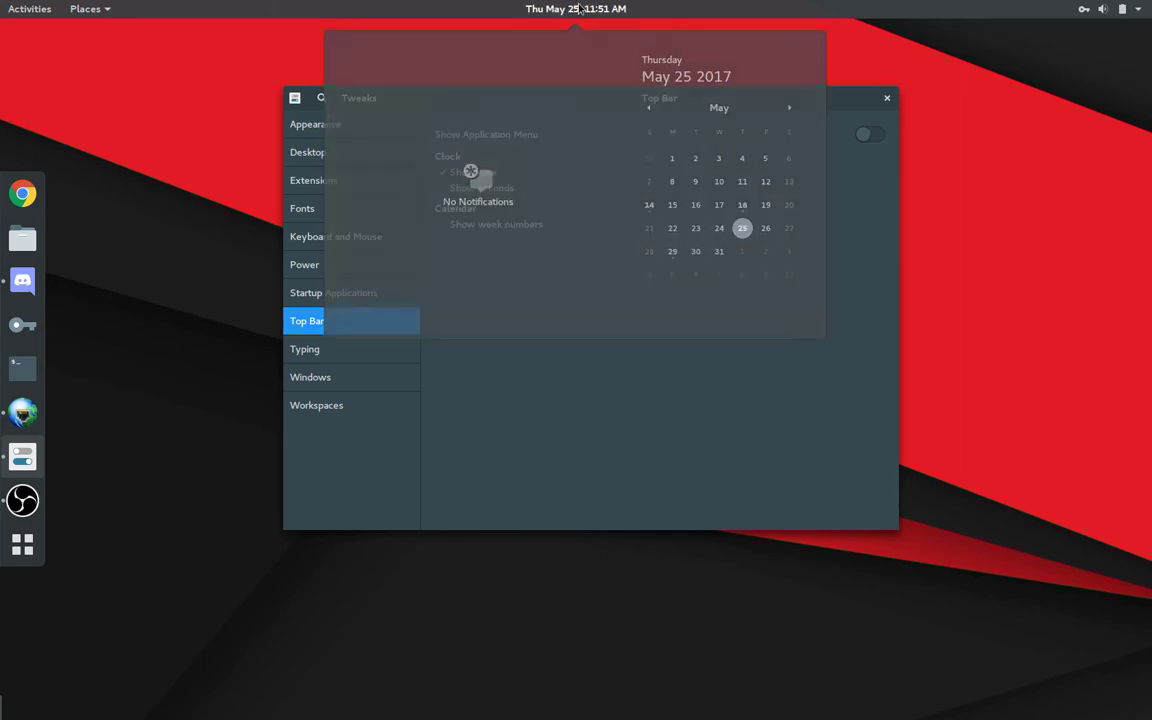
- Expand and collapse Typing's 5th-level key options, then show the Windows page
{"action": "left_click", "coordinate": [363, 346]}
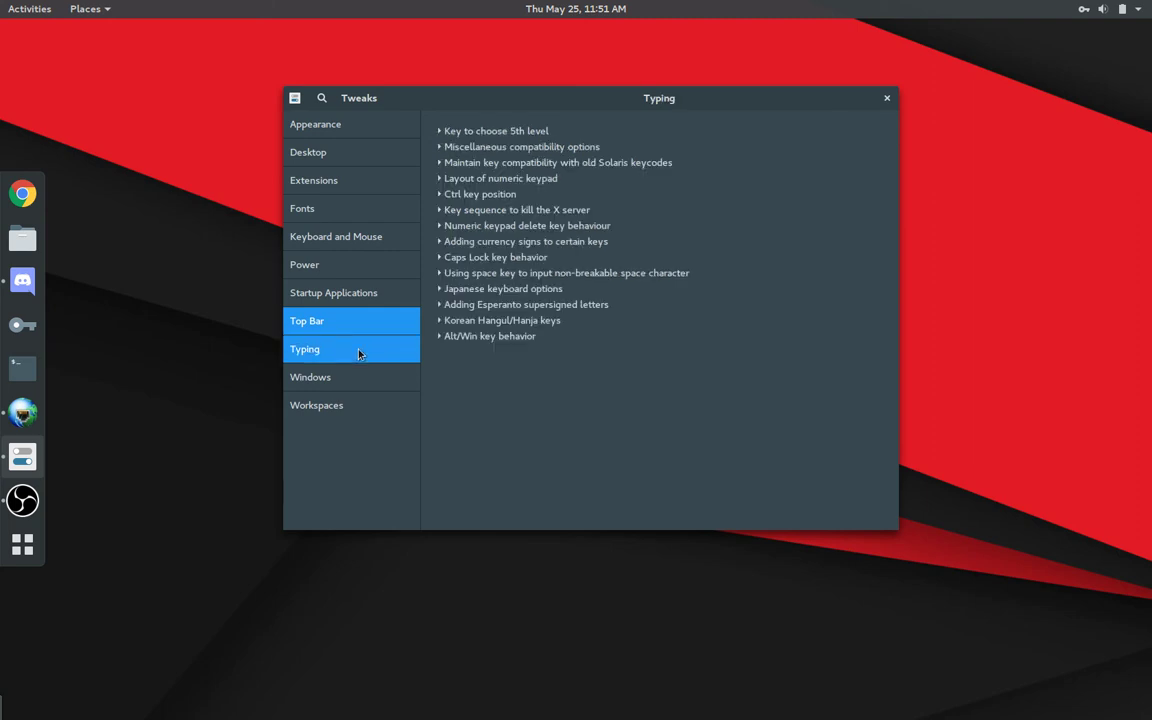
{"action": "left_click", "coordinate": [492, 131]}
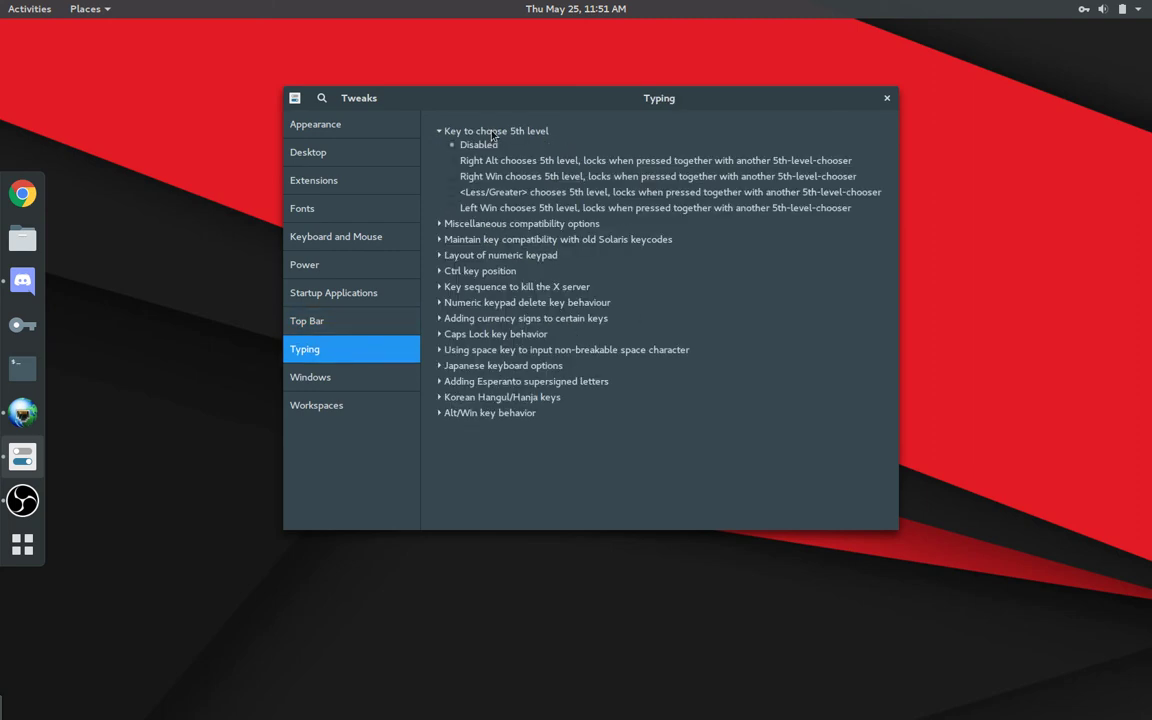
{"action": "left_click", "coordinate": [492, 131]}
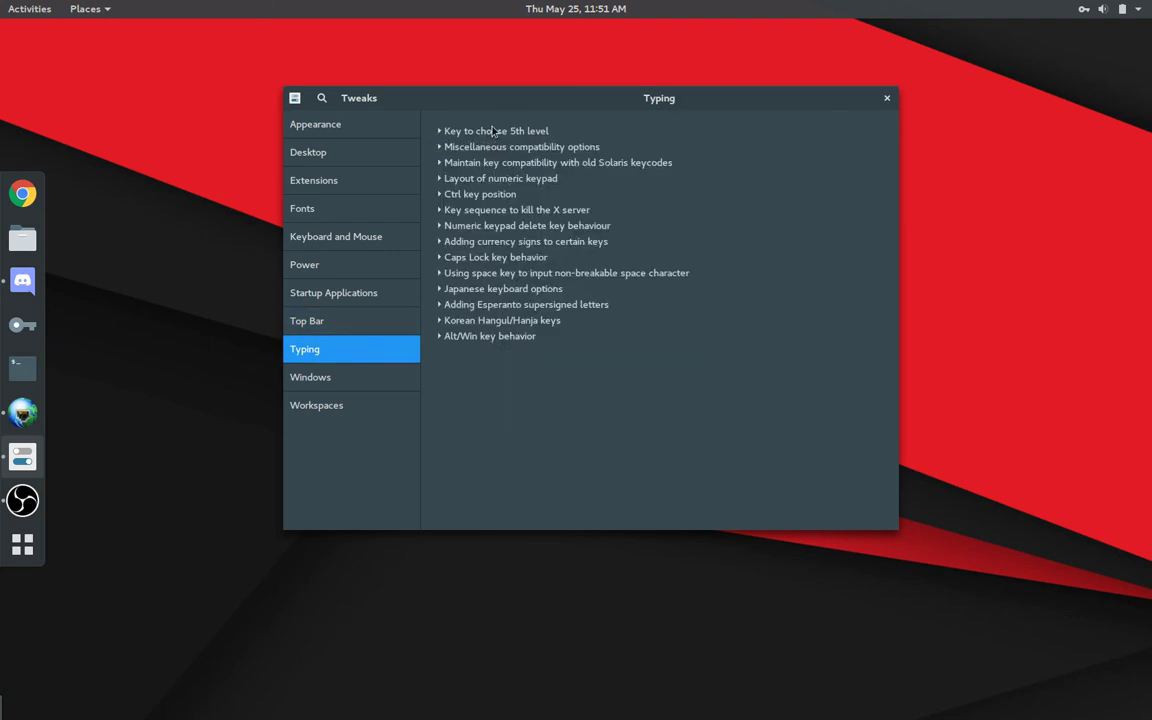
{"action": "left_click", "coordinate": [349, 377]}
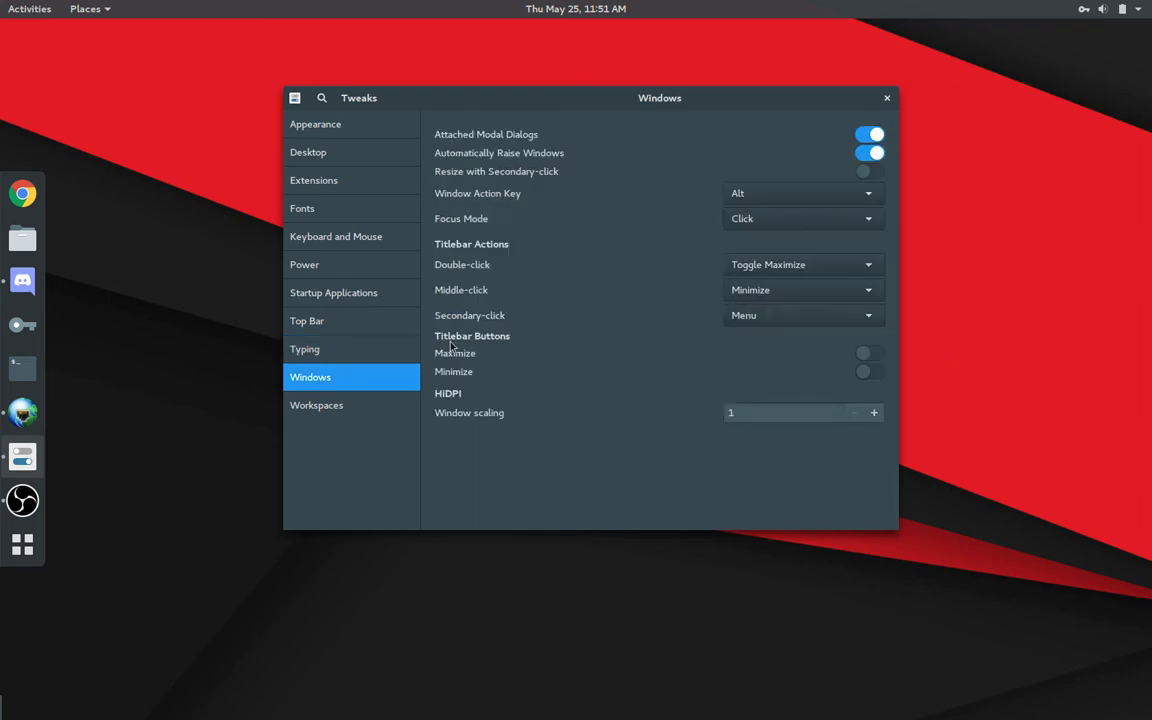
- Turn on the titlebar Maximize and Minimize buttons and test both on the Tweaks window
{"action": "left_click", "coordinate": [866, 353]}
{"action": "left_click", "coordinate": [872, 372]}
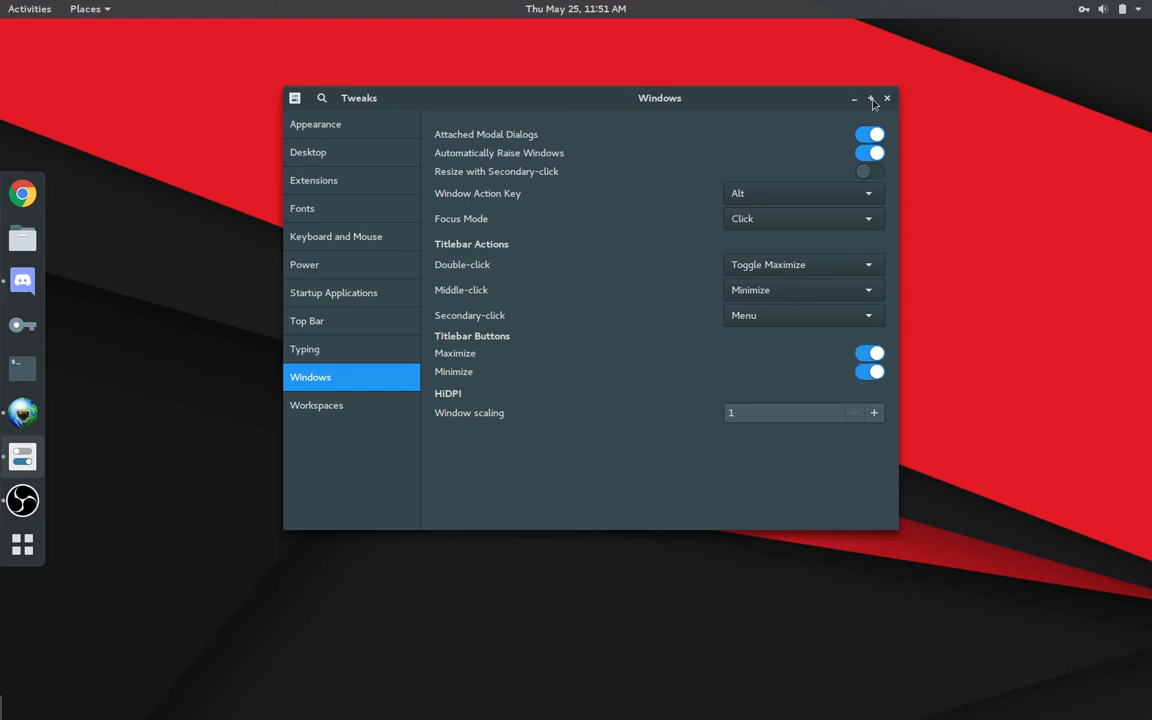
{"action": "left_click", "coordinate": [854, 100]}
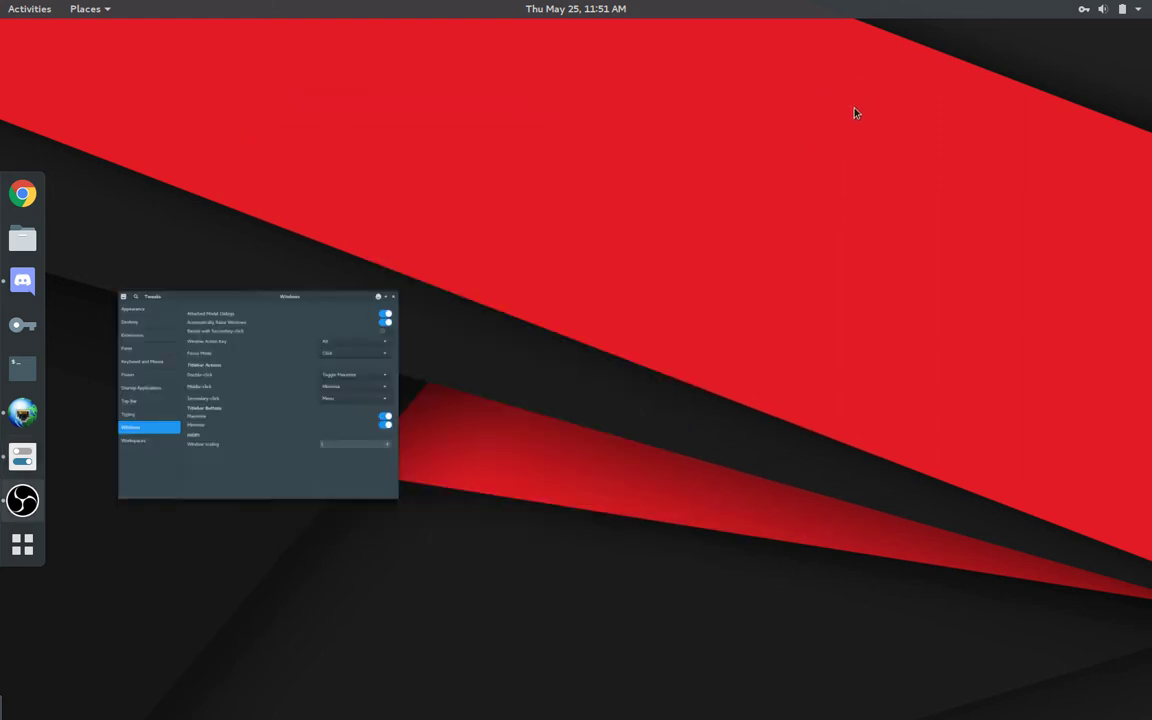
{"action": "left_click", "coordinate": [22, 456]}
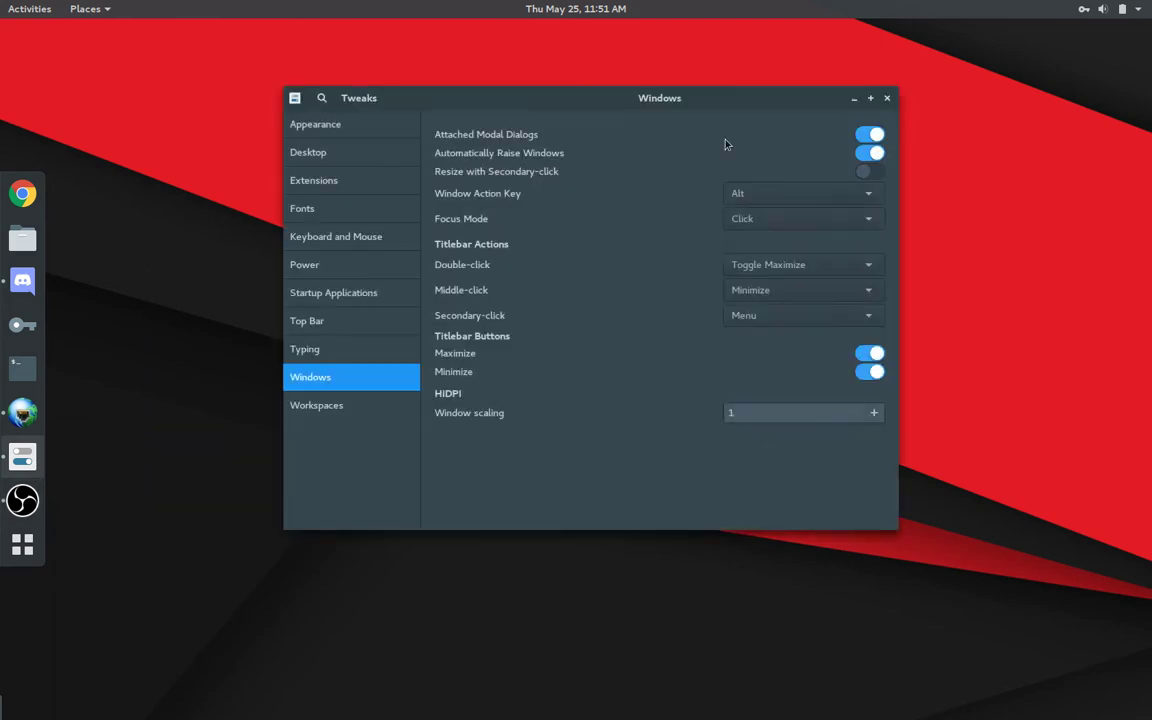
{"action": "left_click", "coordinate": [870, 98]}
{"action": "left_click", "coordinate": [1125, 33]}
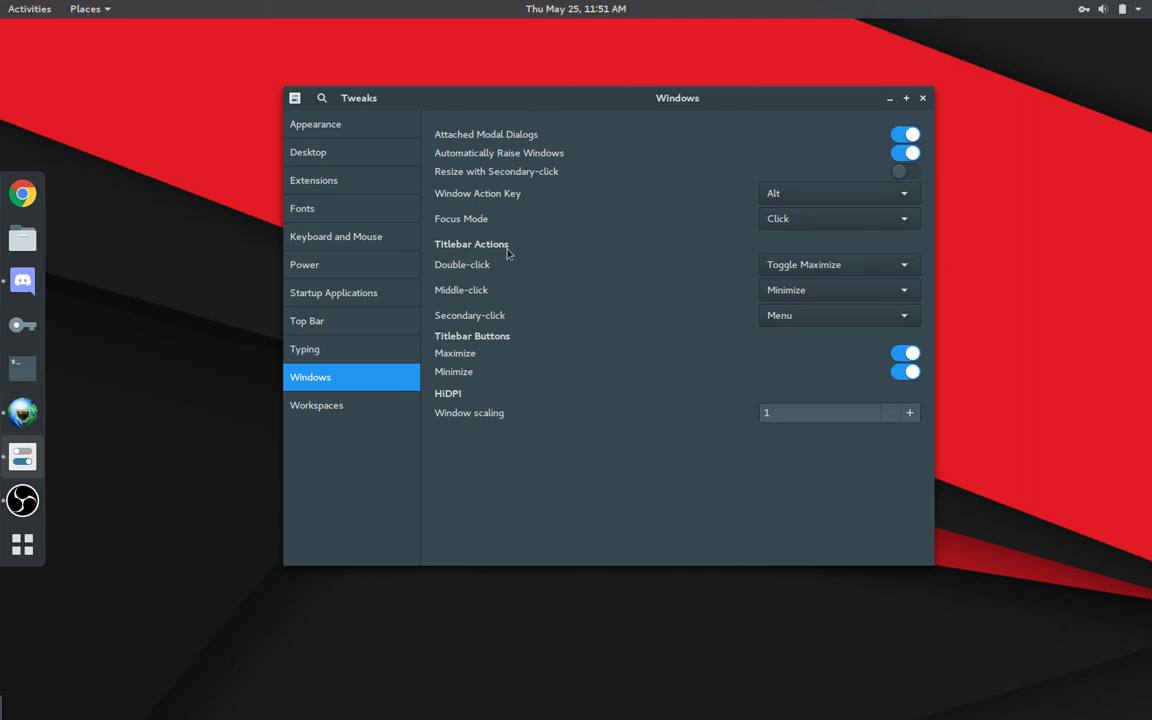
- Test double-click to maximize and restore, and middle-click to minimize the Tweaks title bar
{"action": "double_click", "coordinate": [678, 93]}
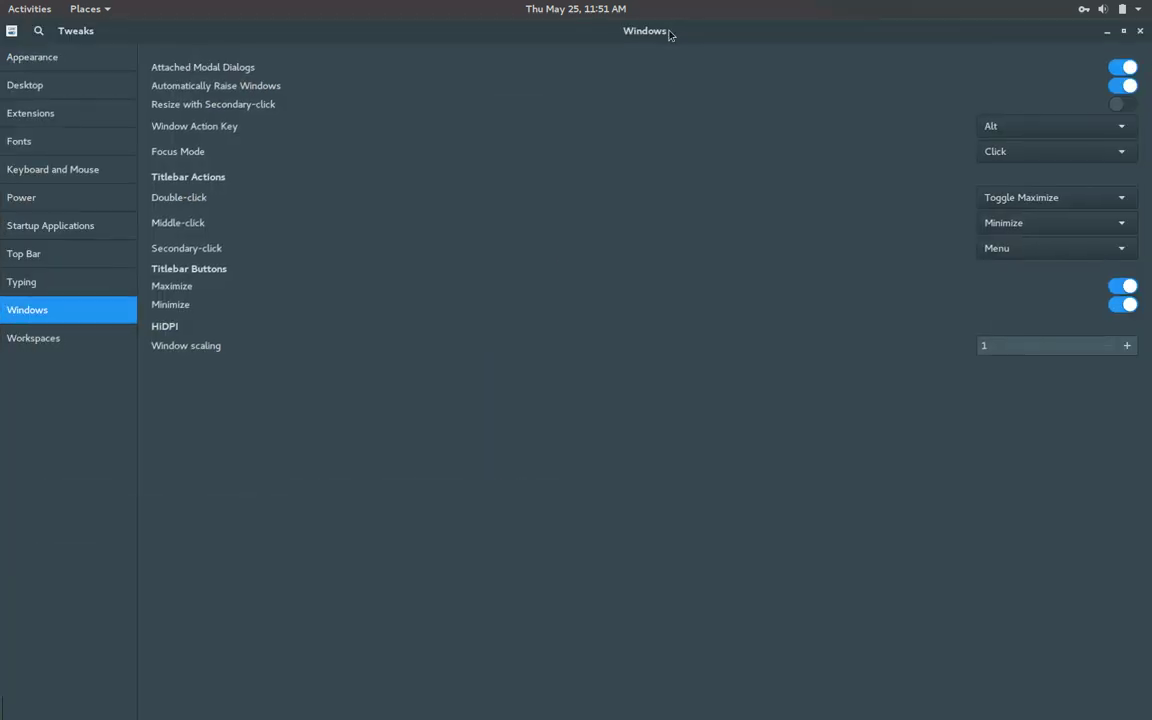
{"action": "double_click", "coordinate": [663, 31]}
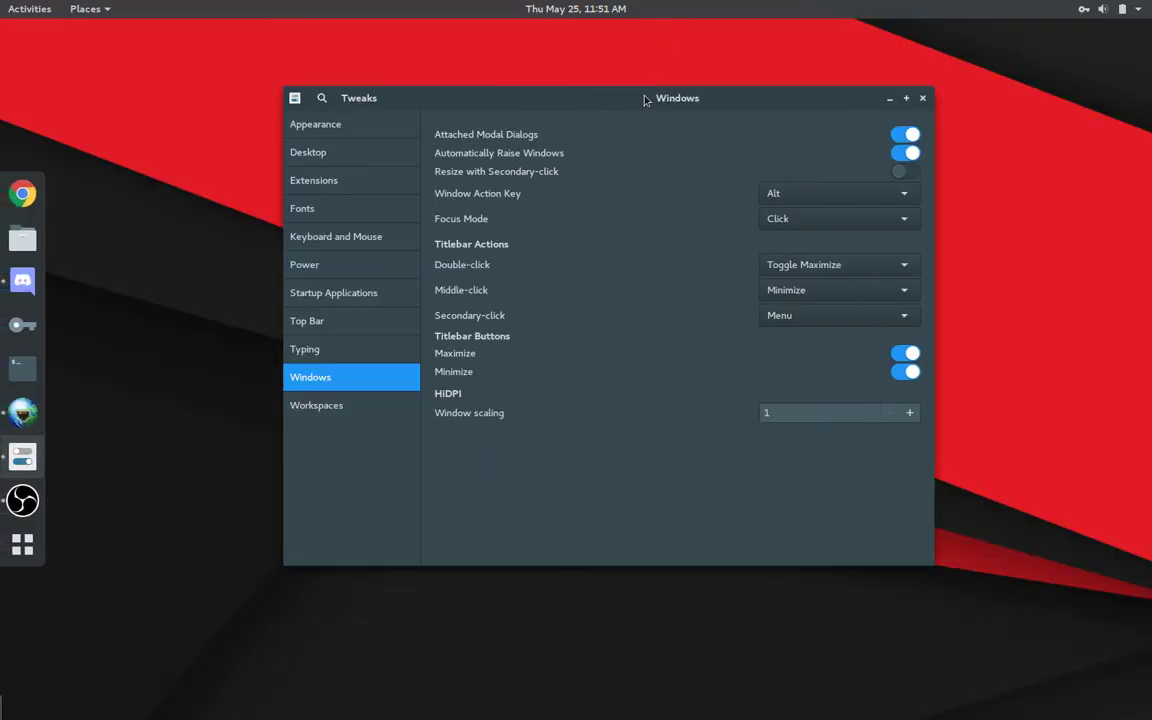
{"action": "middle_click", "coordinate": [583, 92]}
{"action": "right_click", "coordinate": [633, 133]}
{"action": "left_click", "coordinate": [341, 347]}
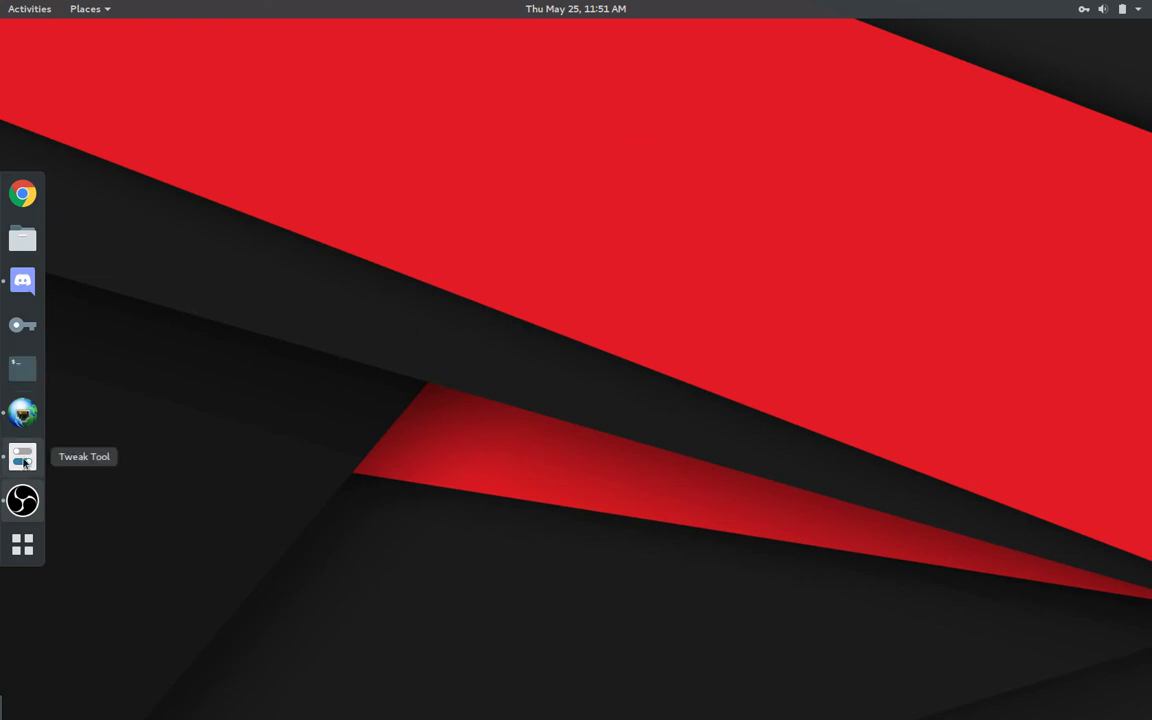
{"action": "left_click", "coordinate": [22, 456]}
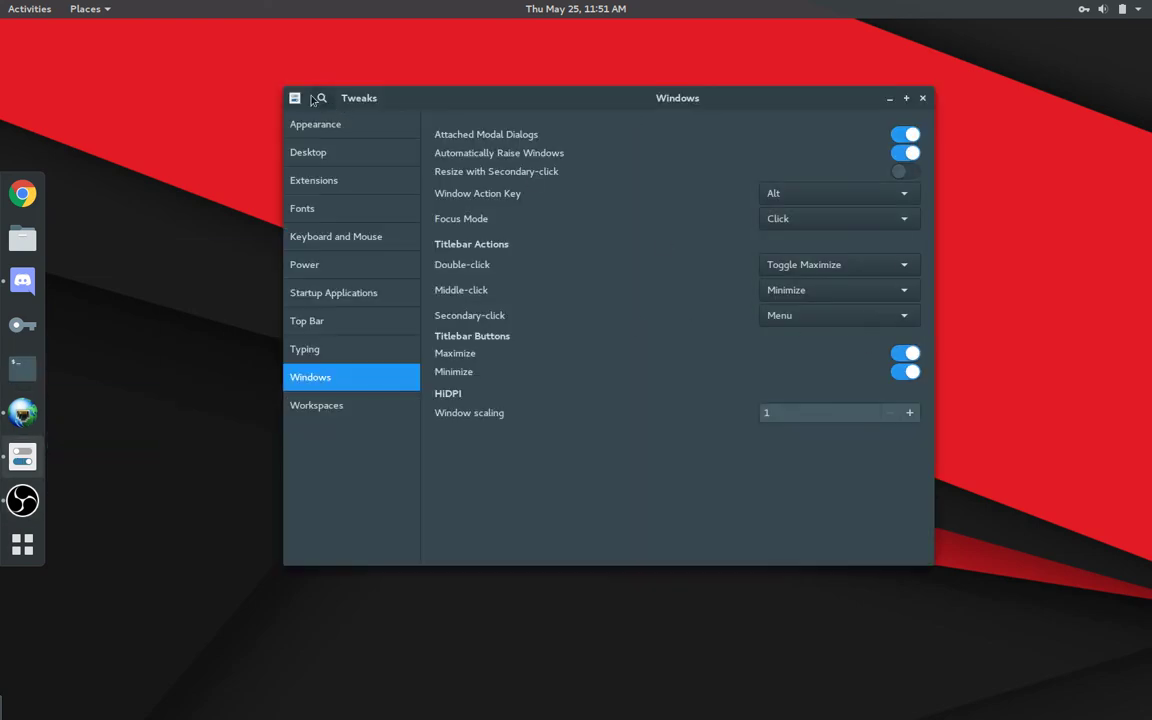
- Check the title bar's right-click actions menu, then open the Workspaces page
{"action": "right_click", "coordinate": [441, 103]}
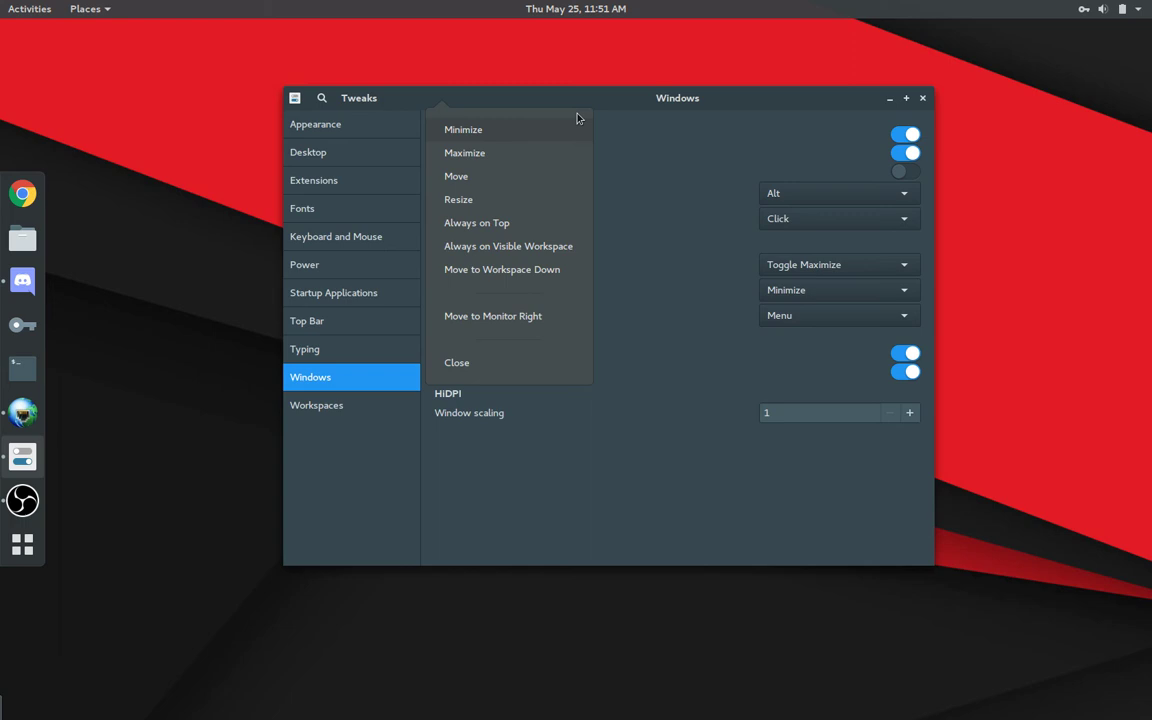
{"action": "left_click", "coordinate": [694, 391]}
{"action": "left_click", "coordinate": [296, 99]}
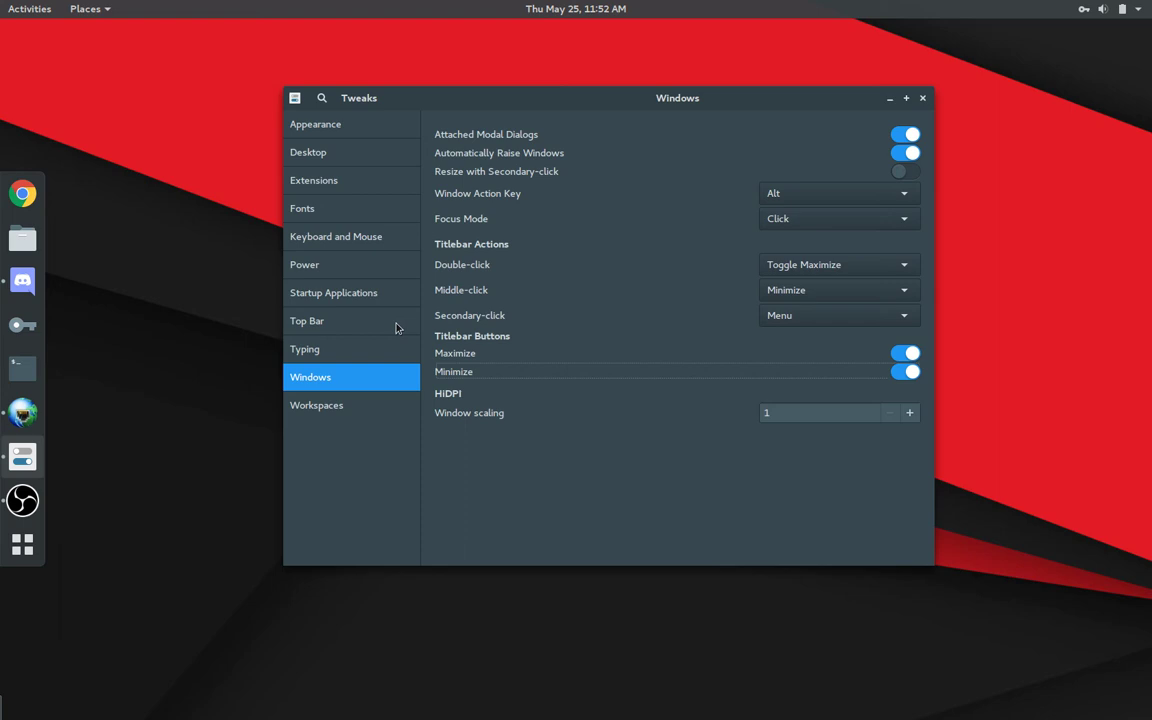
{"action": "left_click", "coordinate": [353, 413]}
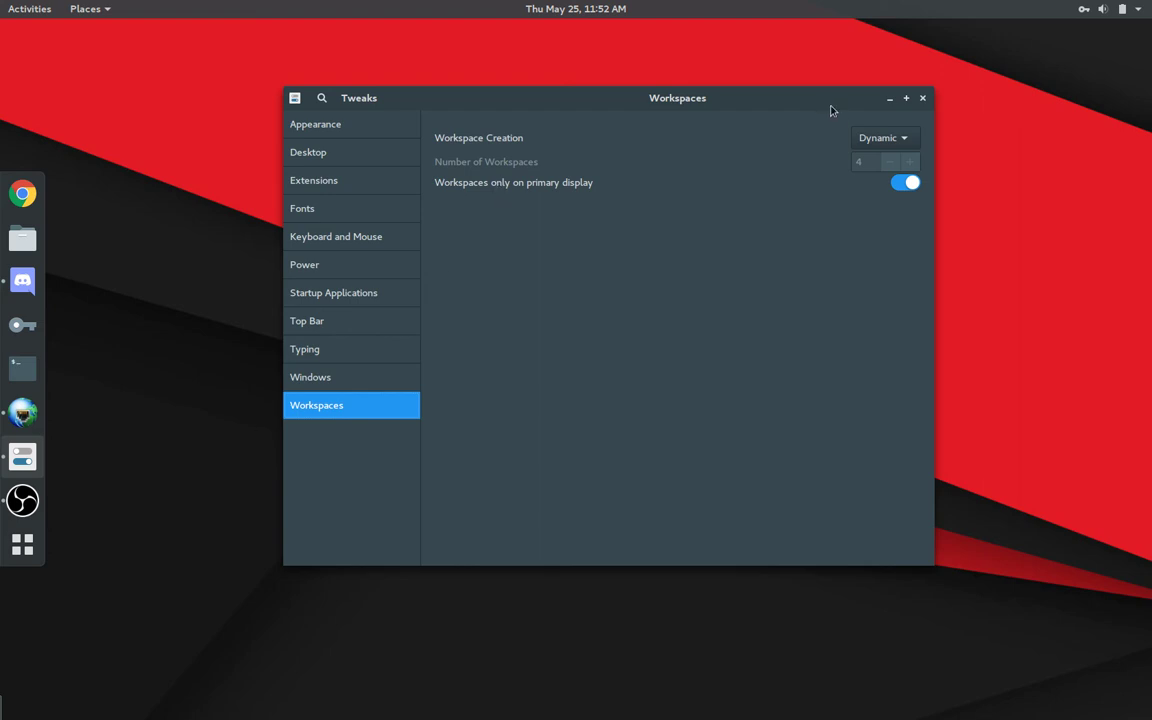
- Nudge the Tweaks window slightly left and close Tweak Tool
{"action": "left_click_drag", "start_coordinate": [822, 97], "coordinate": [782, 95]}
{"action": "left_click", "coordinate": [883, 95]}
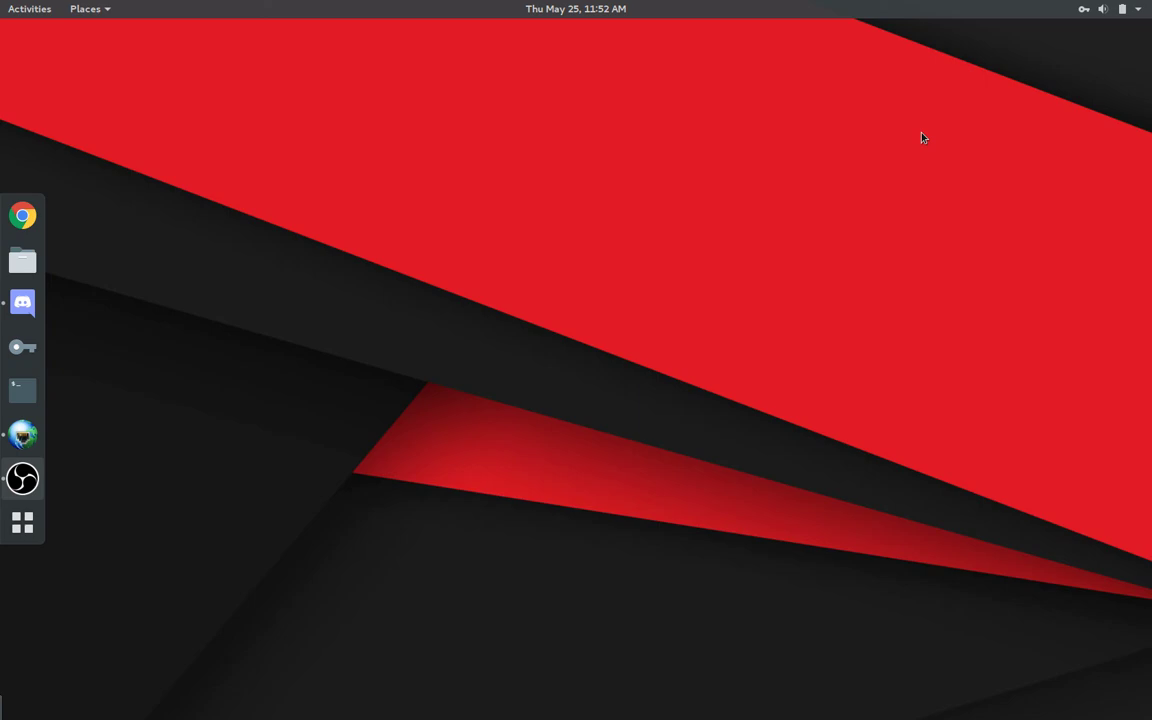
- Launch System Monitor by searching 'system' in the Activities overview
{"action": "key", "text": "super"}
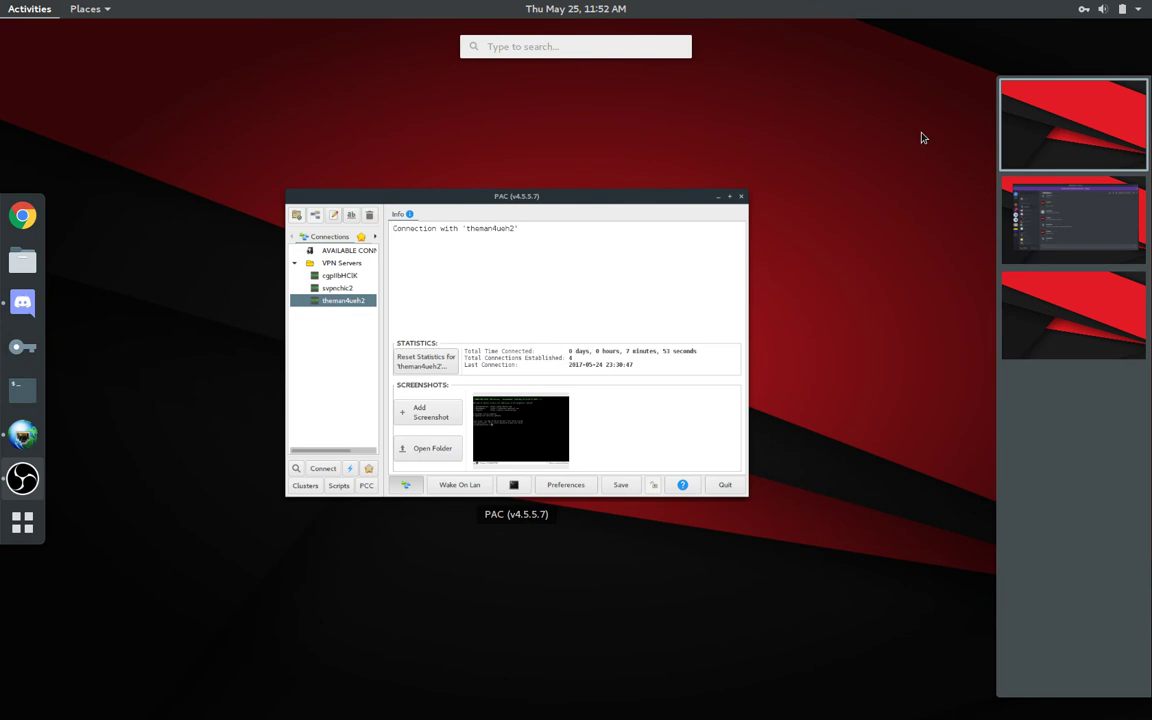
{"action": "key", "text": "super"}
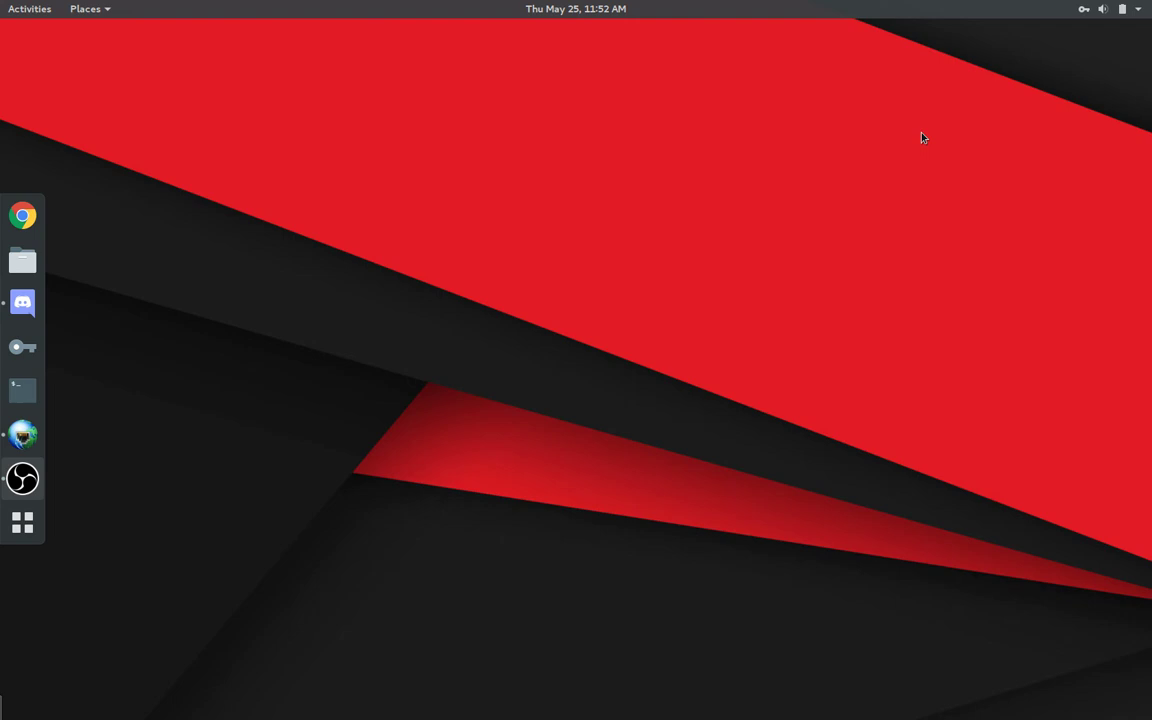
{"action": "key", "text": "super"}
{"action": "type", "text": "s"}
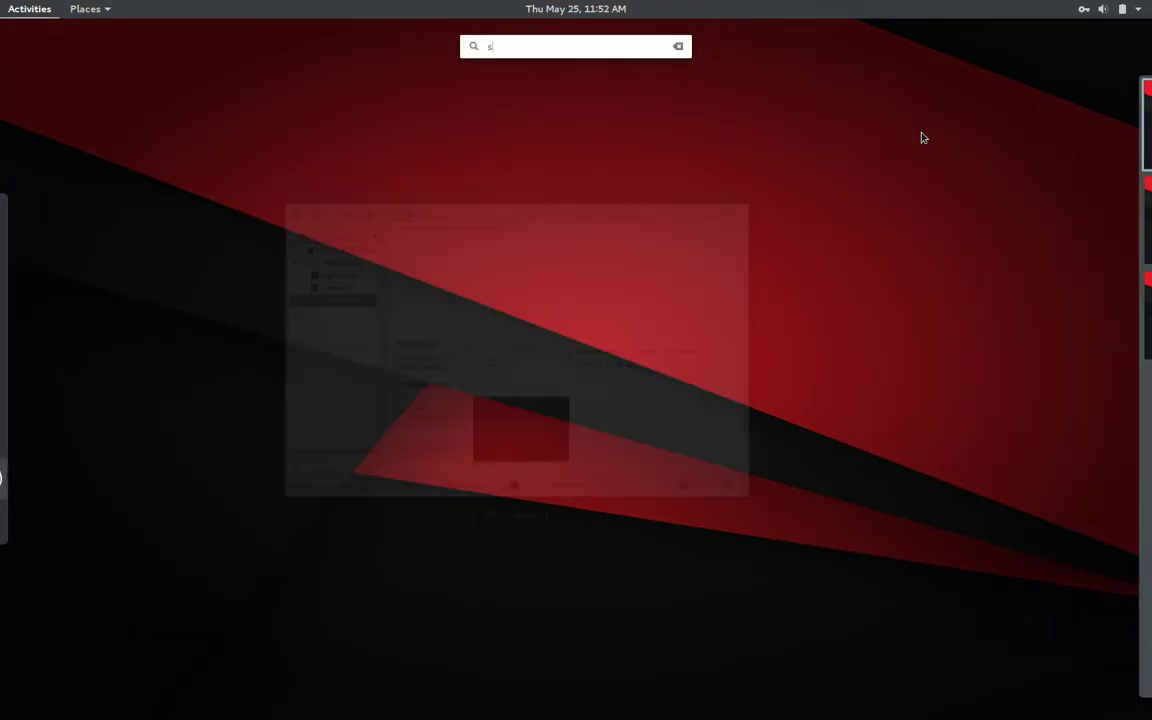
{"action": "type", "text": "ystem"}
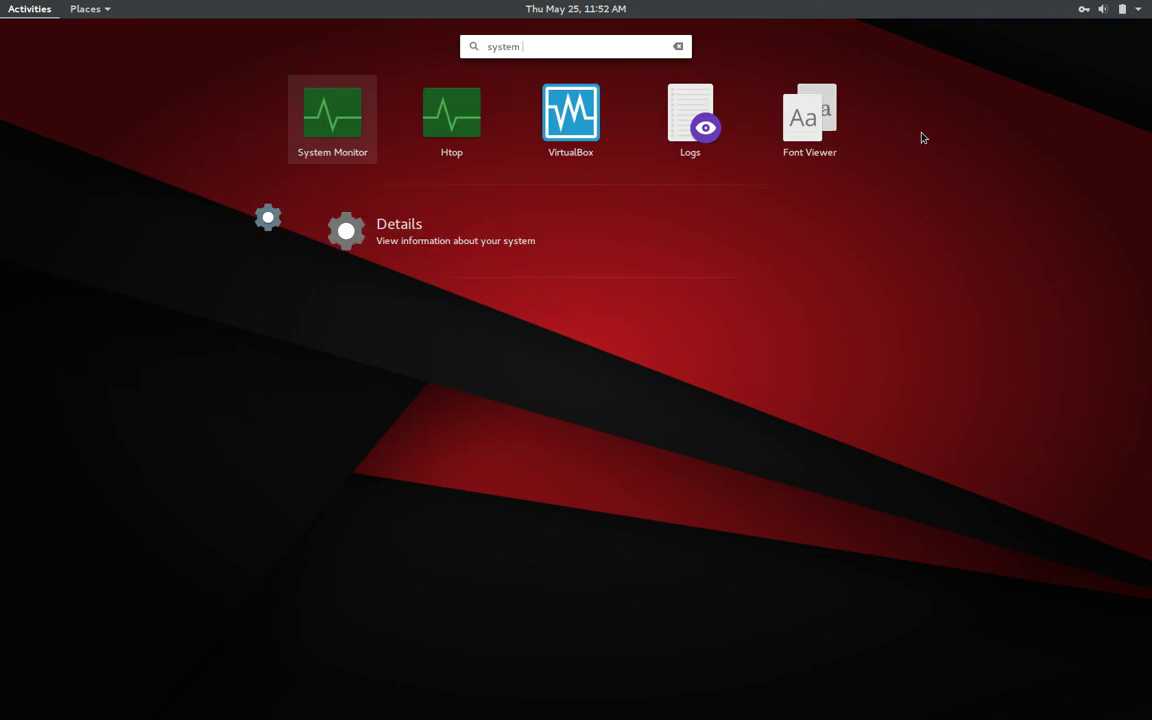
{"action": "key", "text": "Return"}
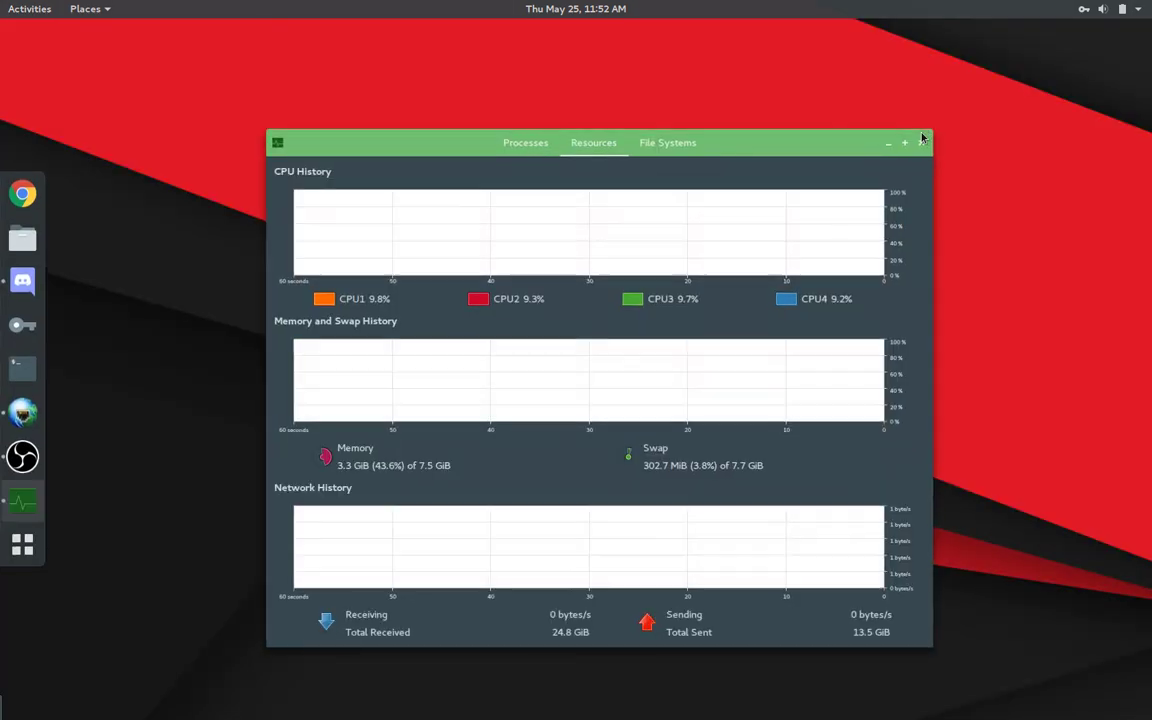
- Move the System Monitor window up-left and cancel the Memory graph colour picker
{"action": "left_click_drag", "start_coordinate": [793, 158], "coordinate": [757, 94]}
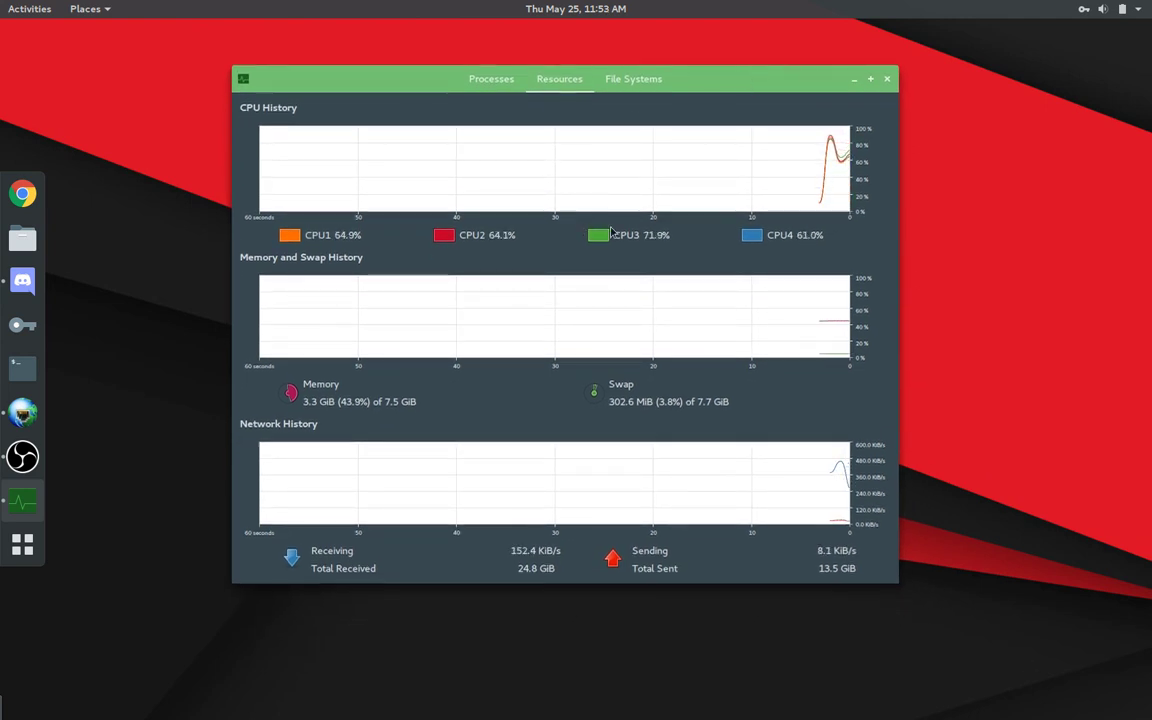
{"action": "left_click", "coordinate": [290, 393]}
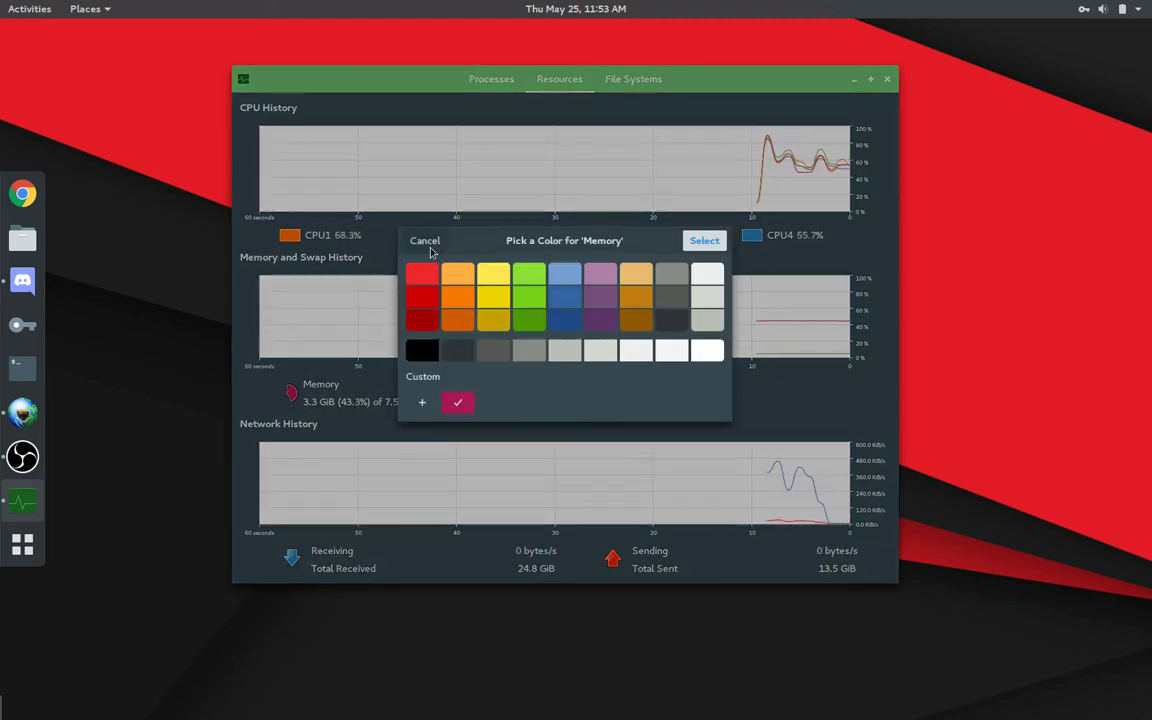
{"action": "left_click", "coordinate": [424, 241]}
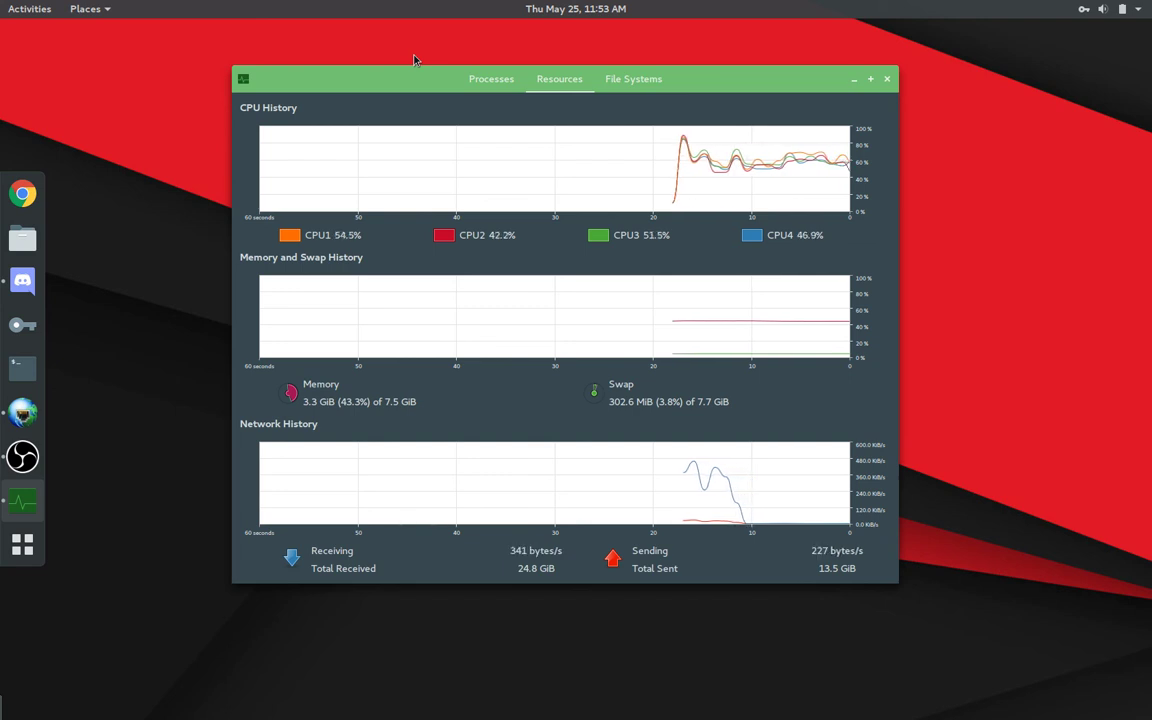
- Launch Tweak Tool by searching 'Tweak' and switch off Enable animations
{"action": "left_click", "coordinate": [12, 558]}
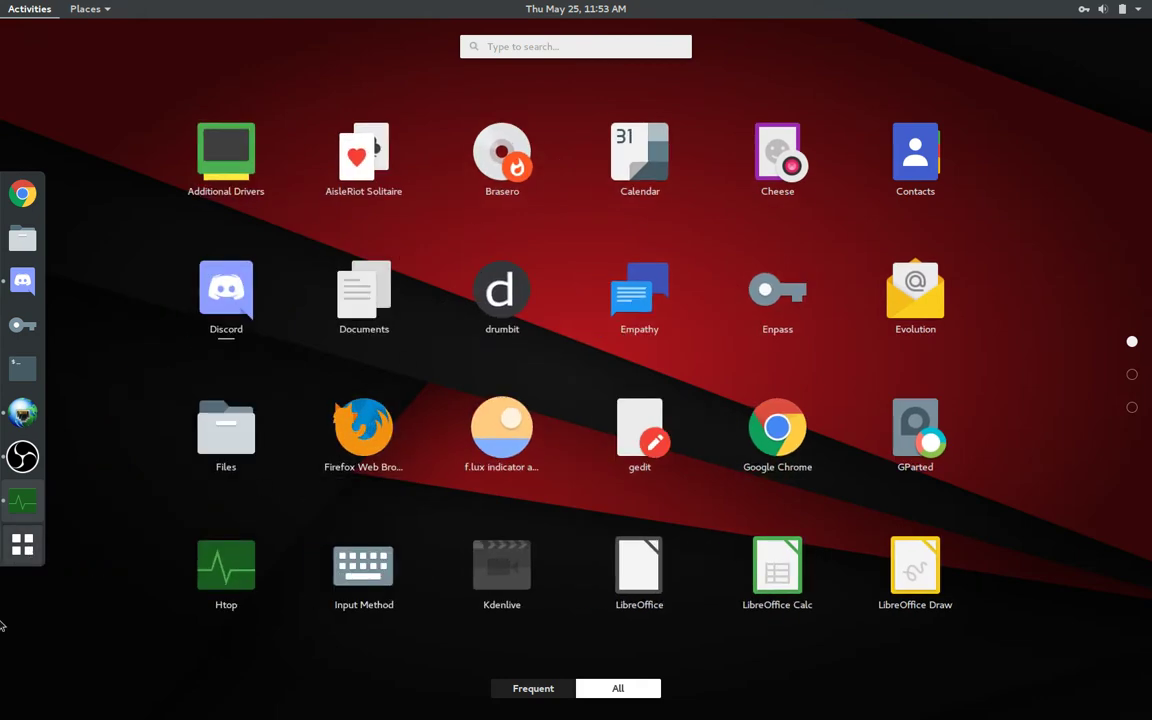
{"action": "left_click", "coordinate": [17, 556]}
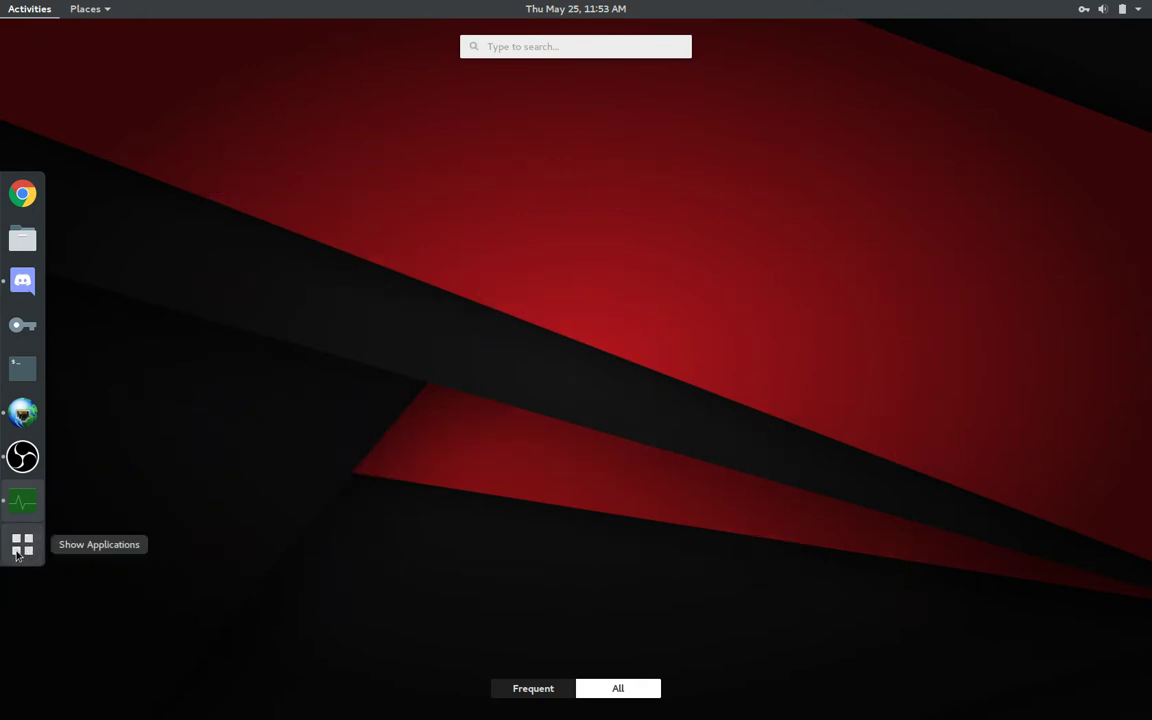
{"action": "left_click", "coordinate": [20, 553]}
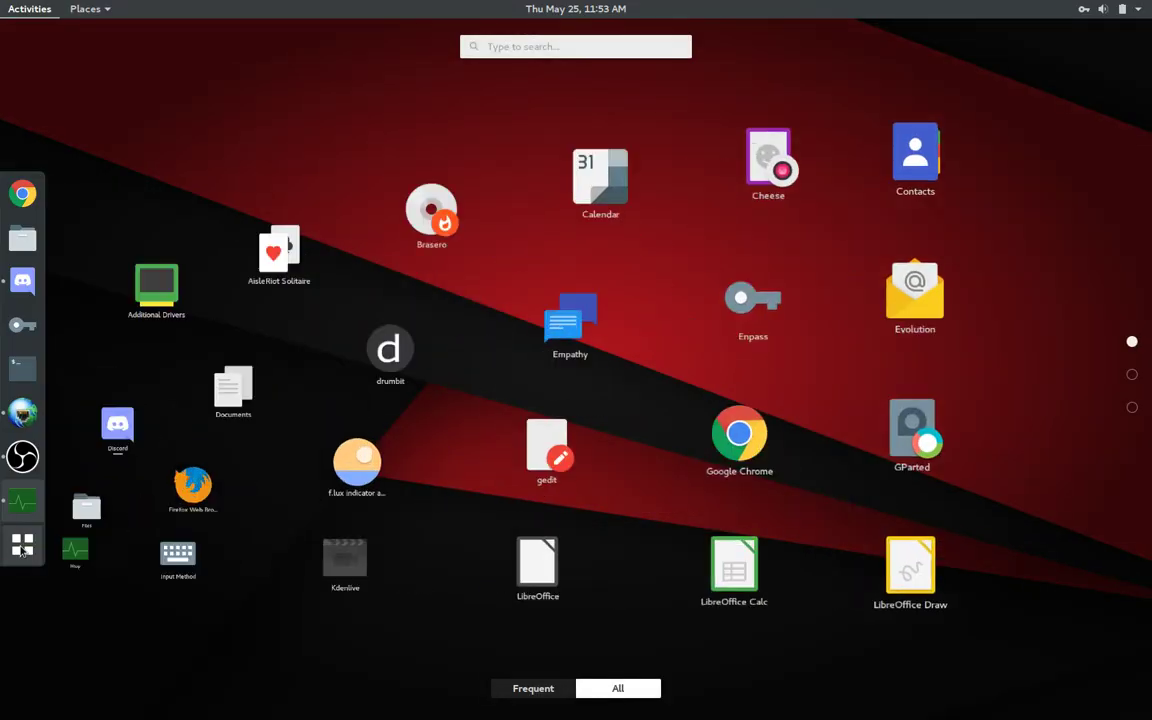
{"action": "left_click", "coordinate": [20, 553]}
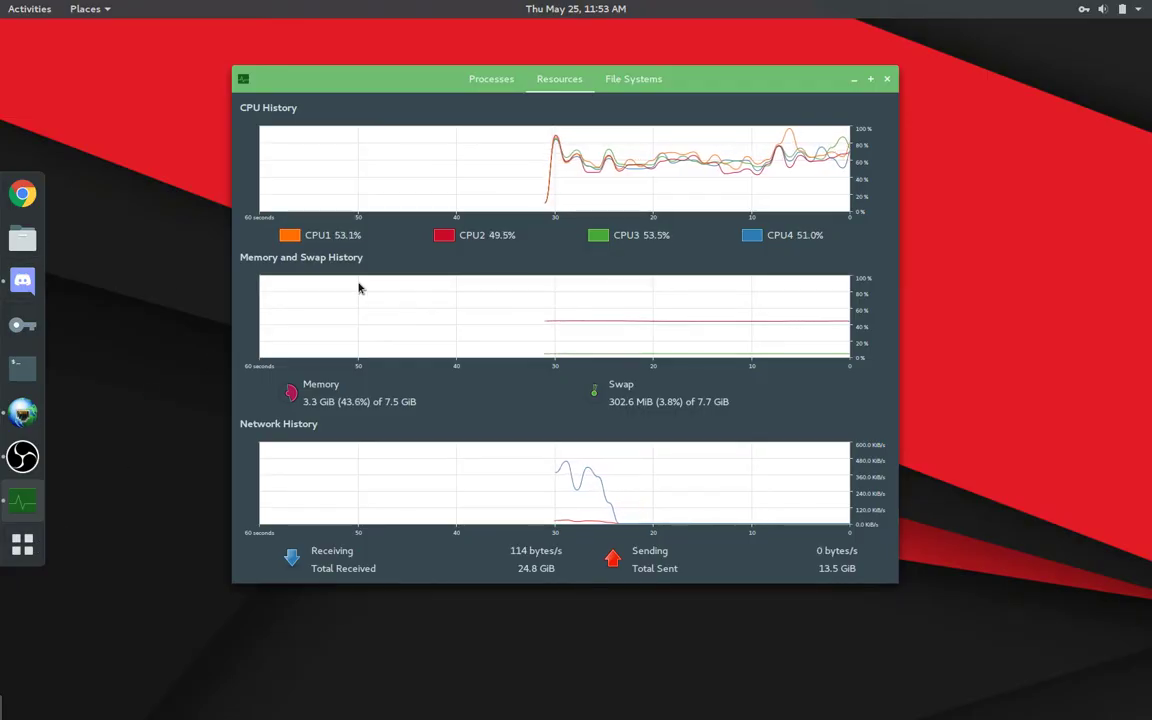
{"action": "key", "text": "super"}
{"action": "type", "text": "T"}
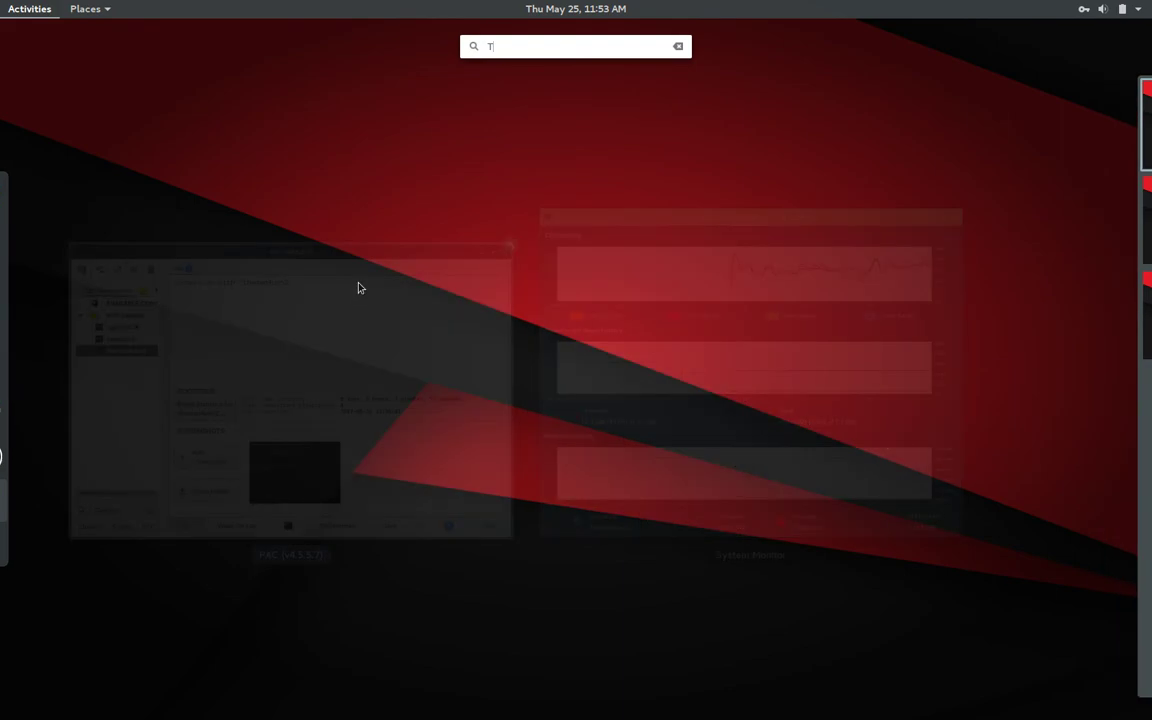
{"action": "type", "text": "weak"}
{"action": "key", "text": "Return"}
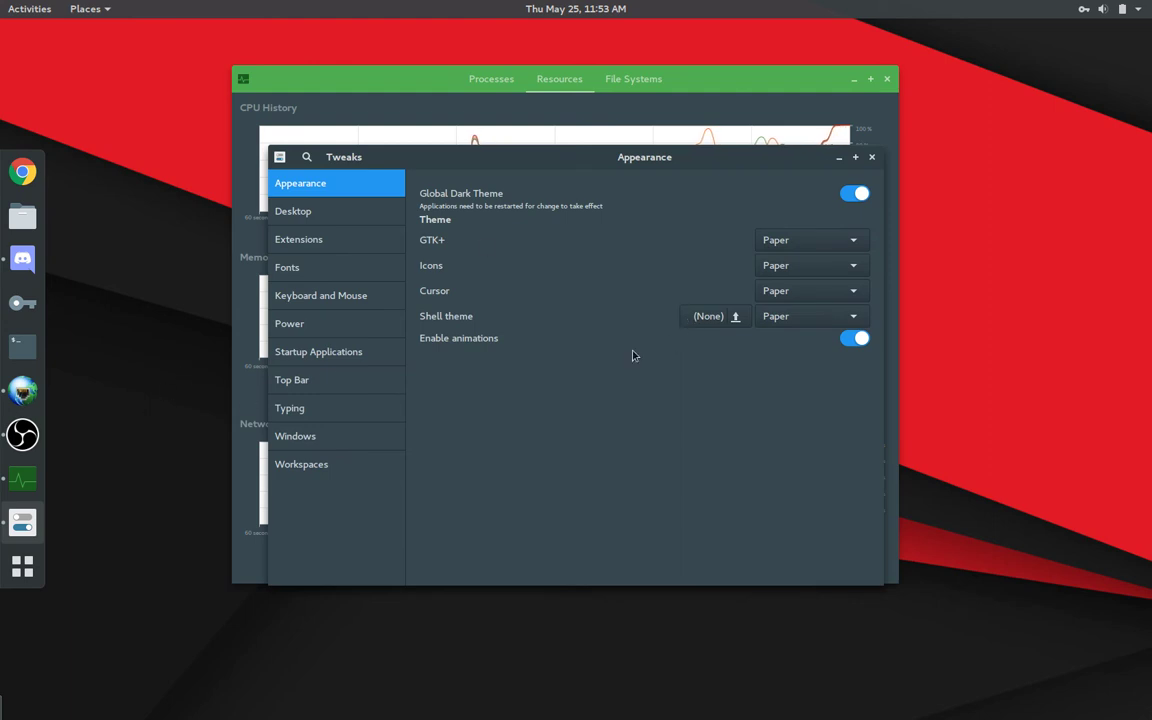
{"action": "left_click", "coordinate": [860, 337]}
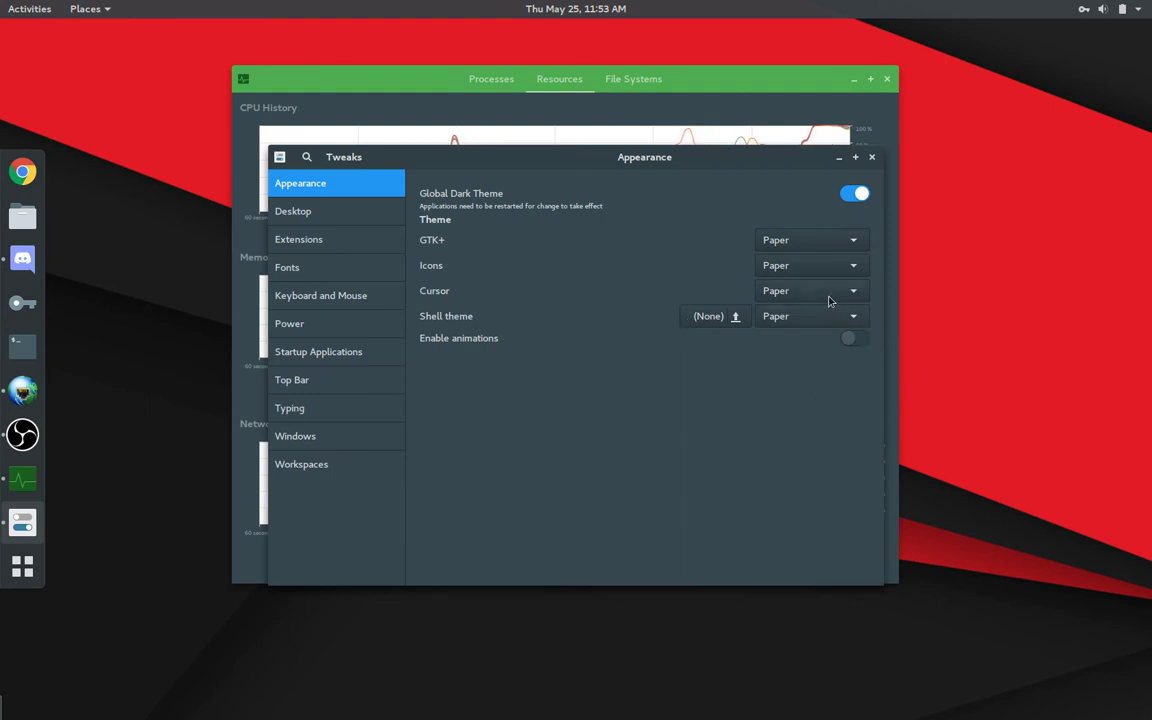
- Toggle the applications grid from the Activities overview, then return to the Tweaks window
{"action": "key", "text": "super"}
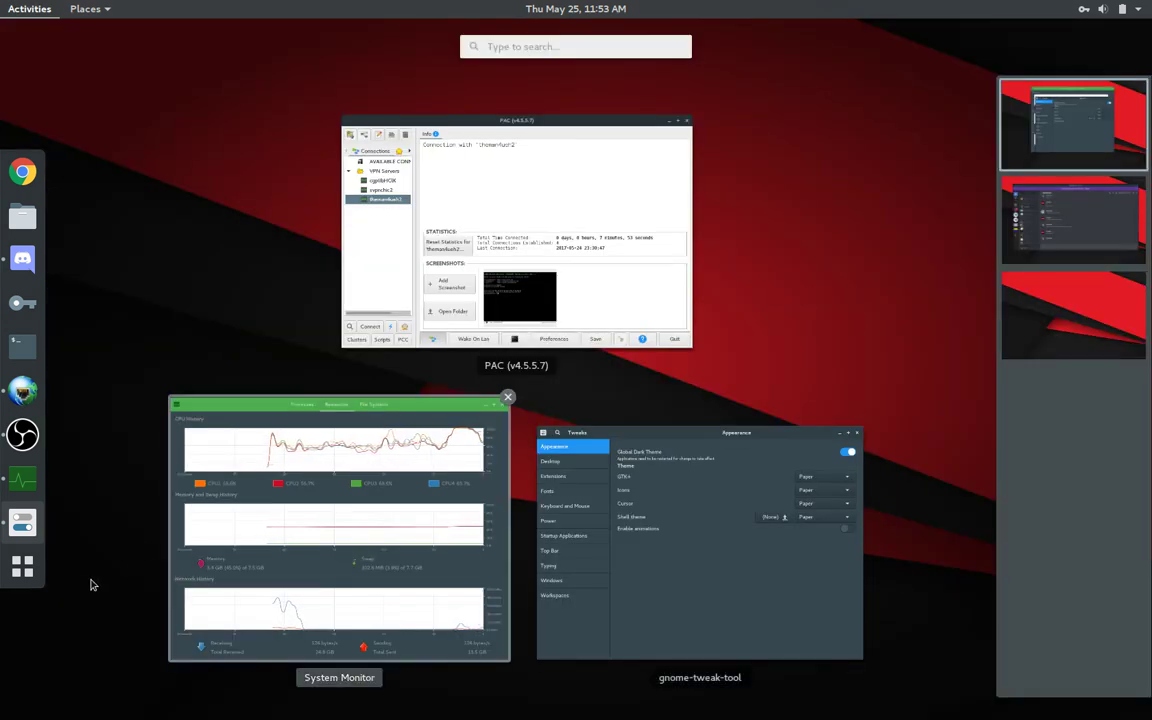
{"action": "left_click", "coordinate": [22, 567]}
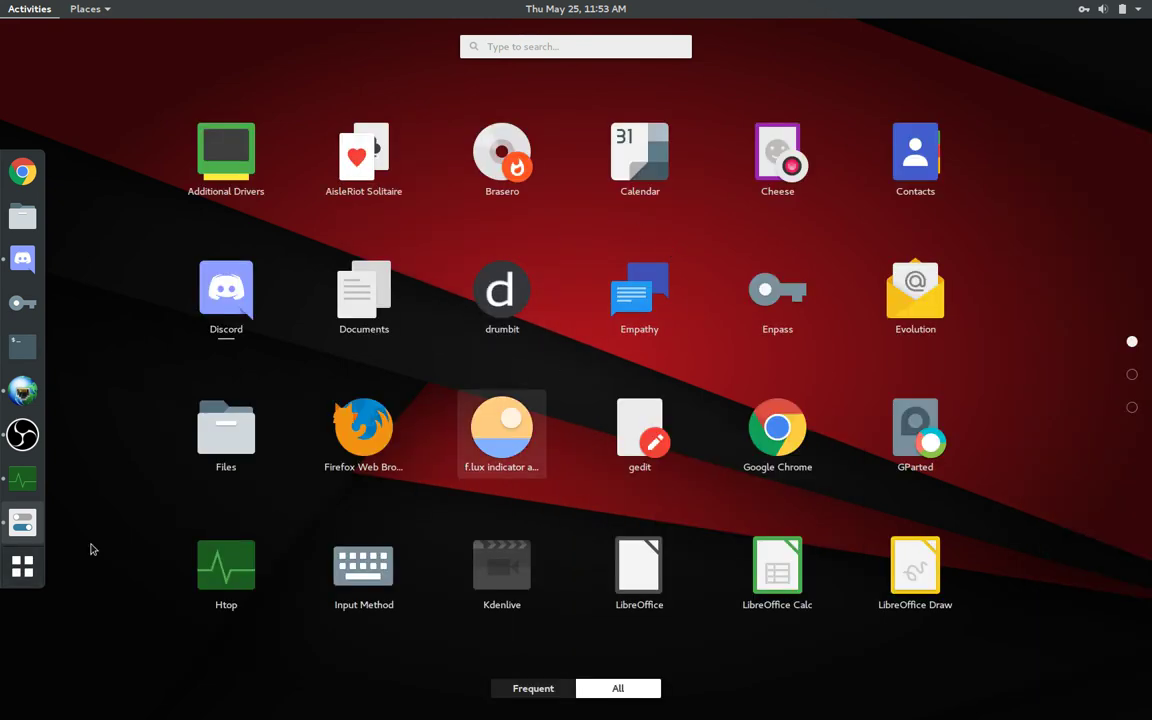
{"action": "left_click", "coordinate": [22, 566]}
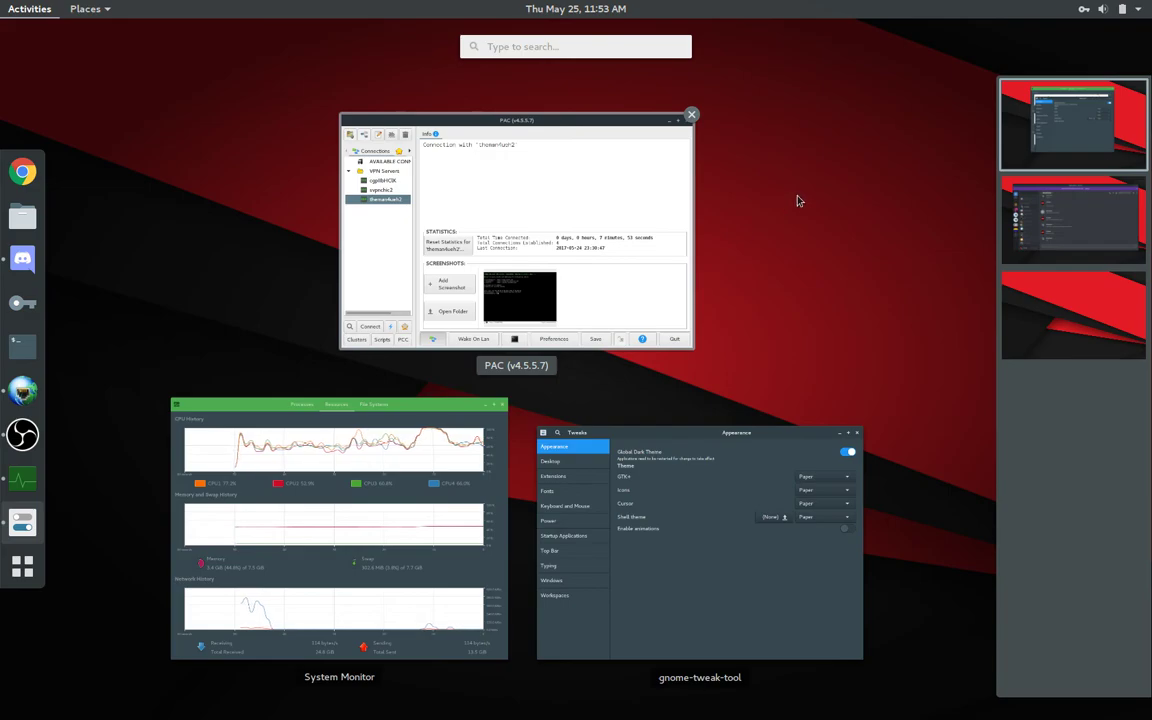
{"action": "left_click", "coordinate": [798, 201]}
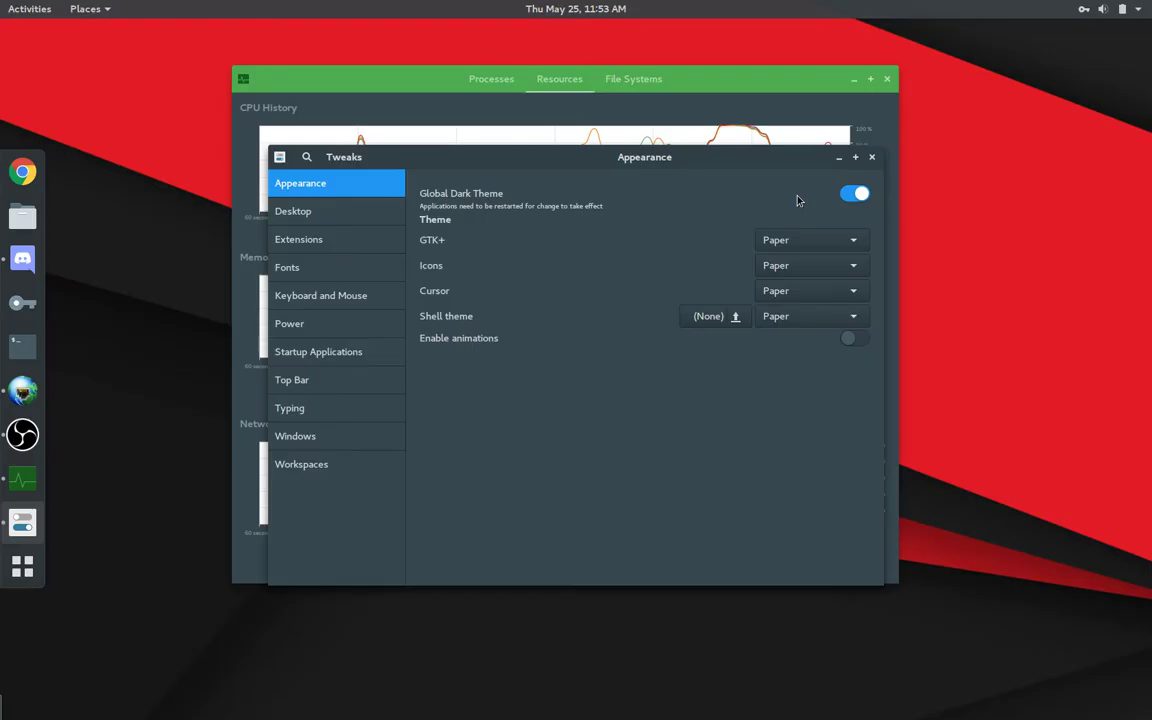
{"action": "left_click", "coordinate": [872, 158]}
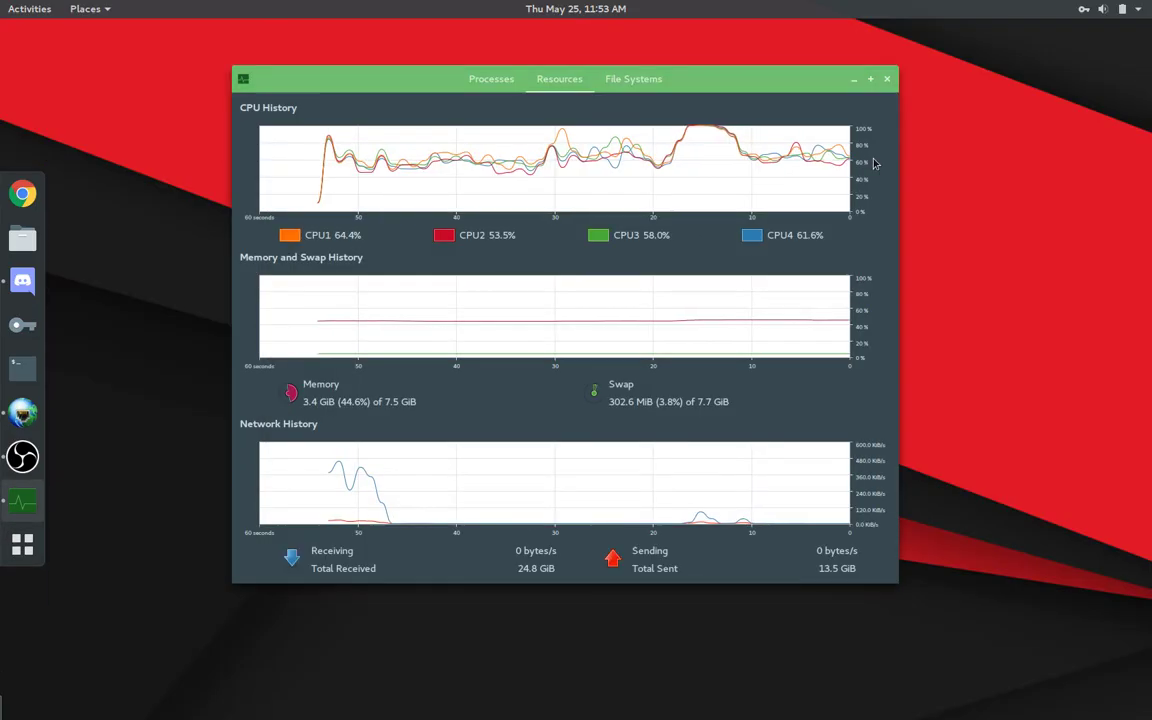